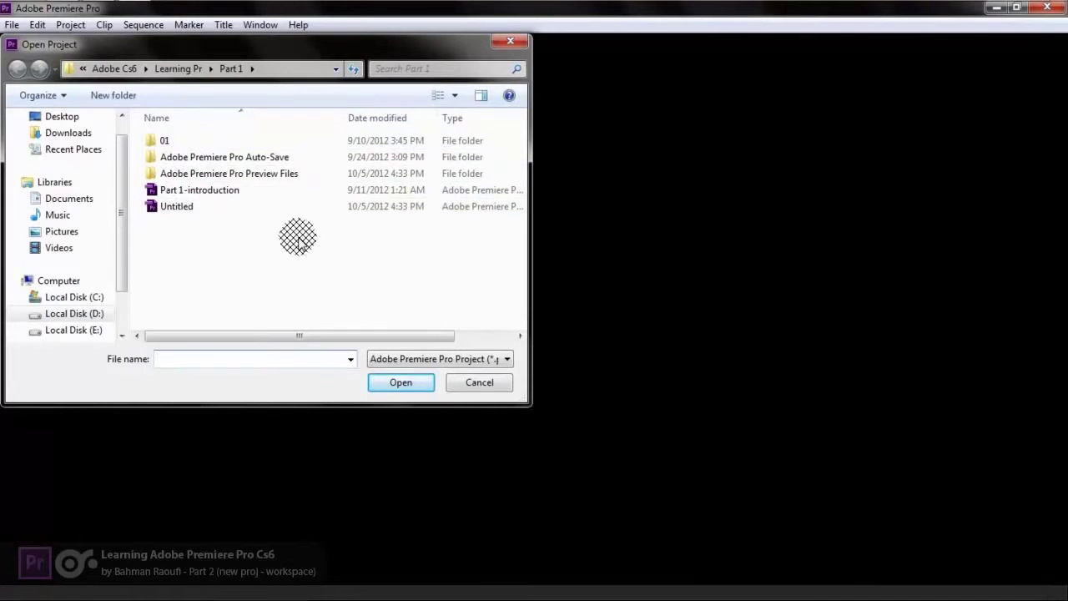
- Begin a new project with Timecode video display, Audio Samples audio display and DV capture format
click(481, 383)
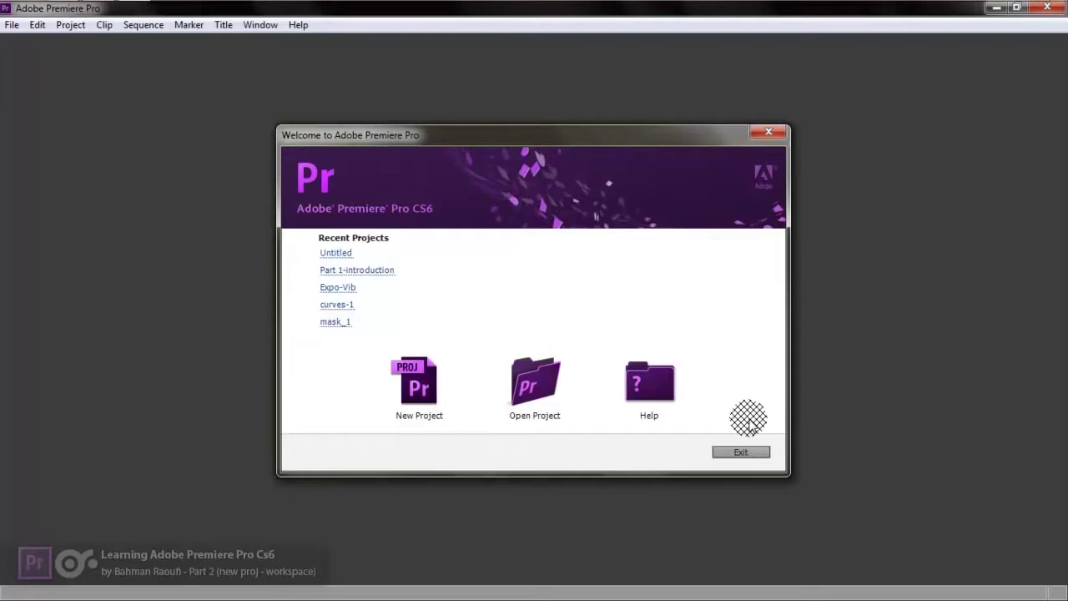
click(412, 385)
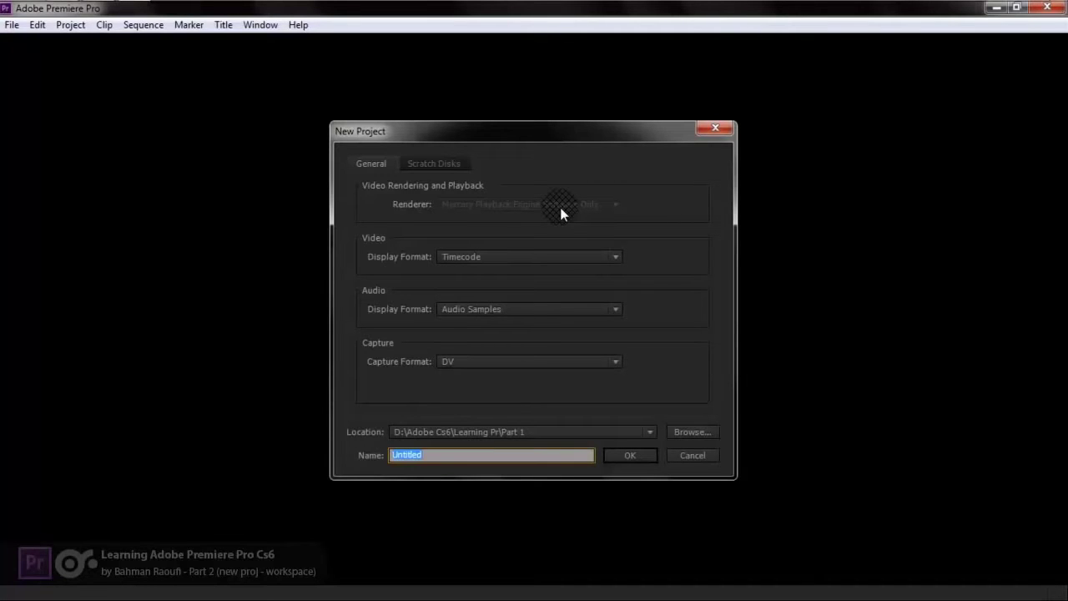
click(532, 258)
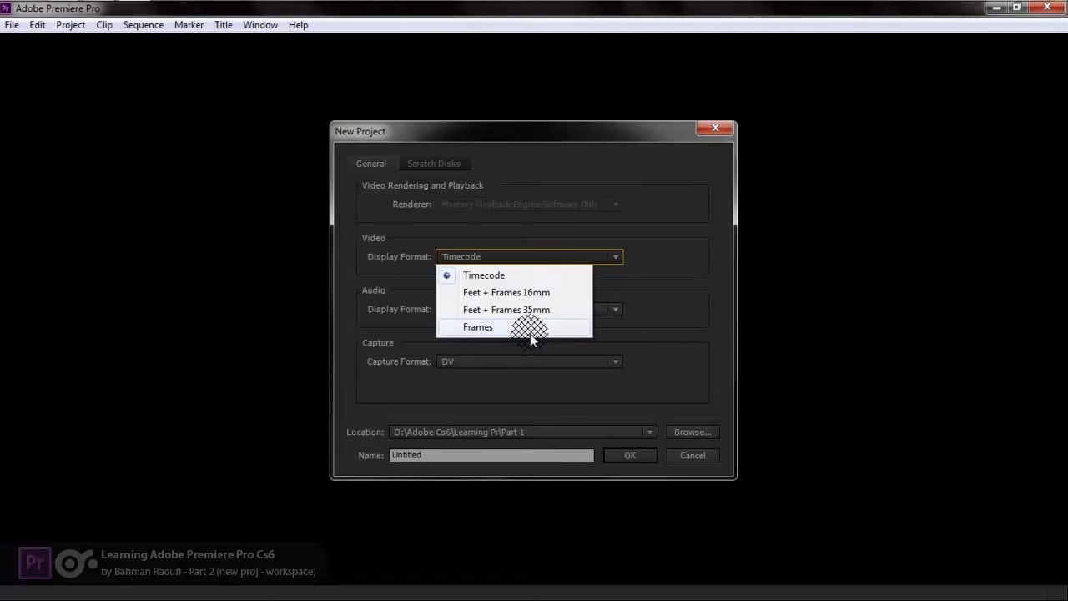
click(509, 276)
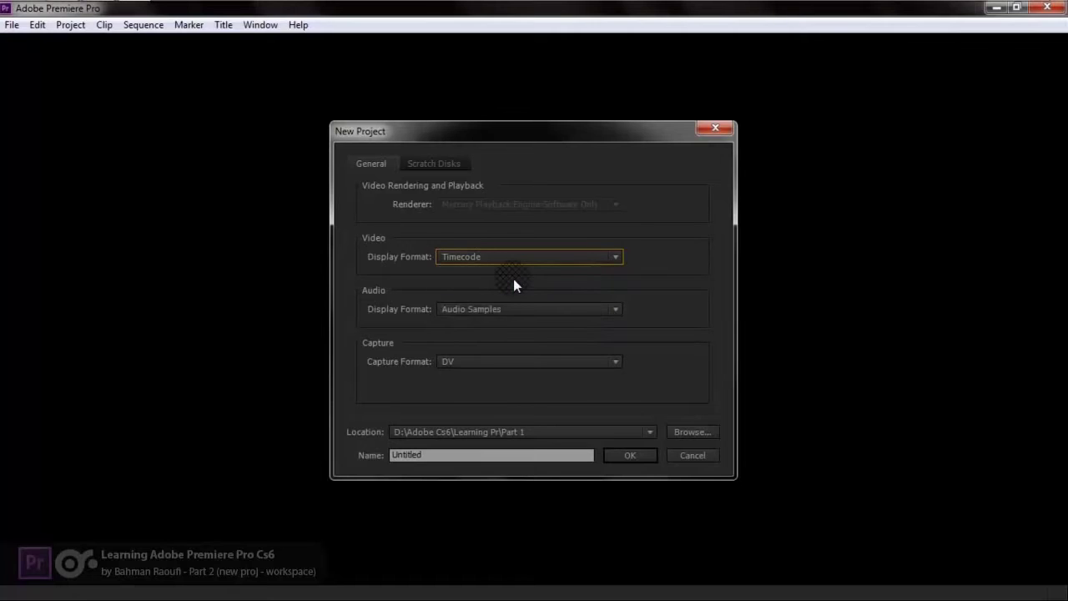
click(465, 317)
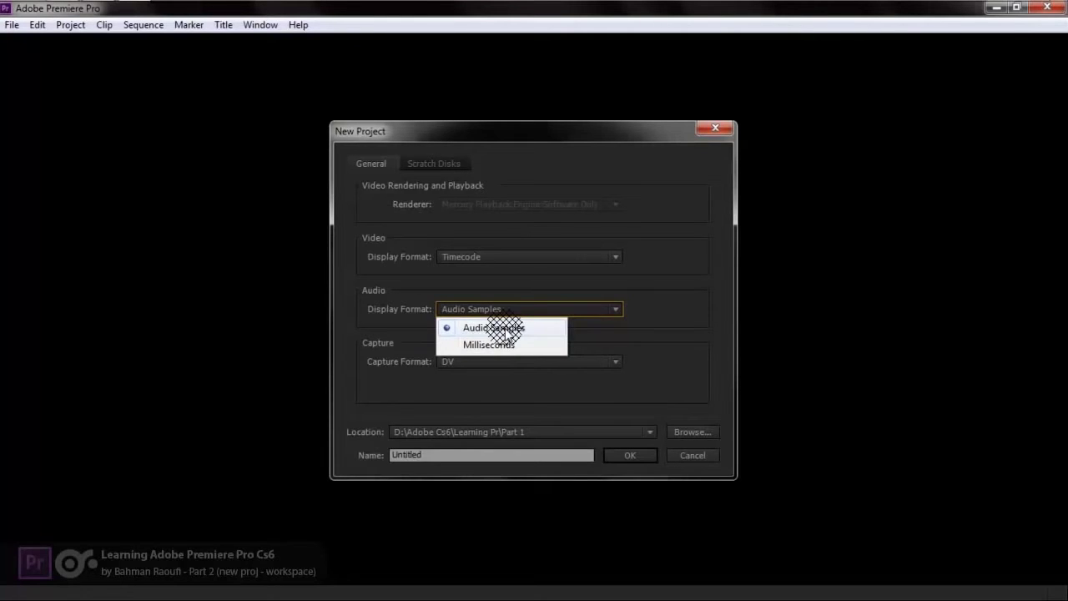
click(504, 328)
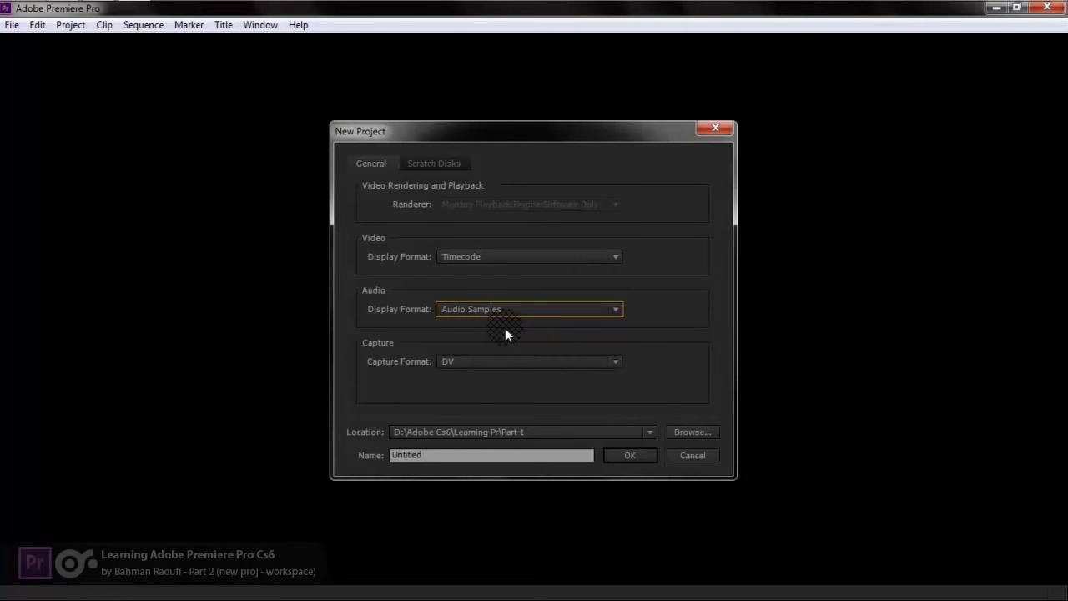
click(464, 360)
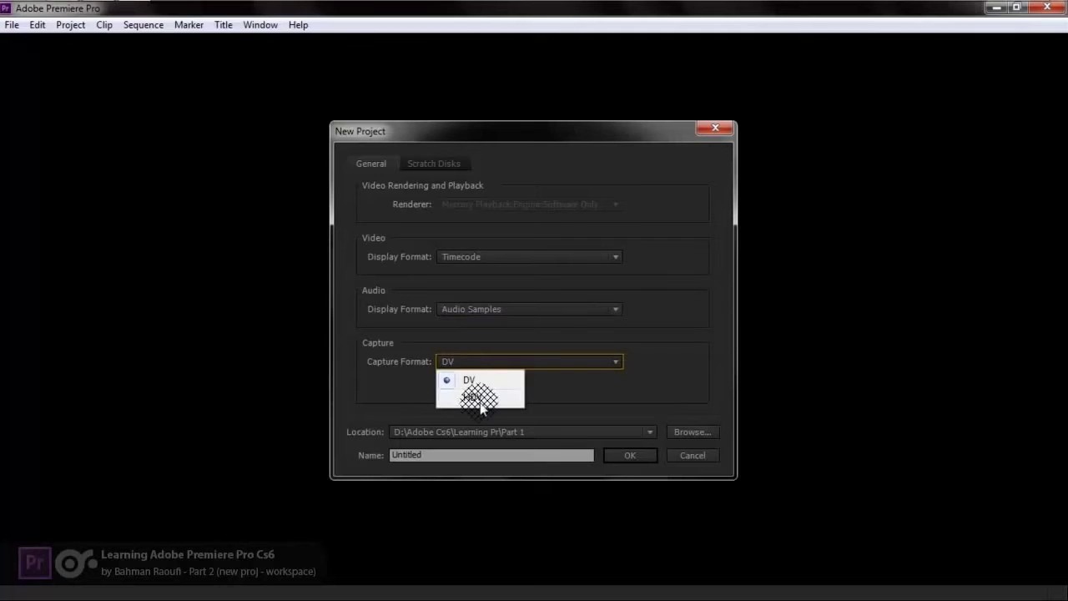
click(547, 384)
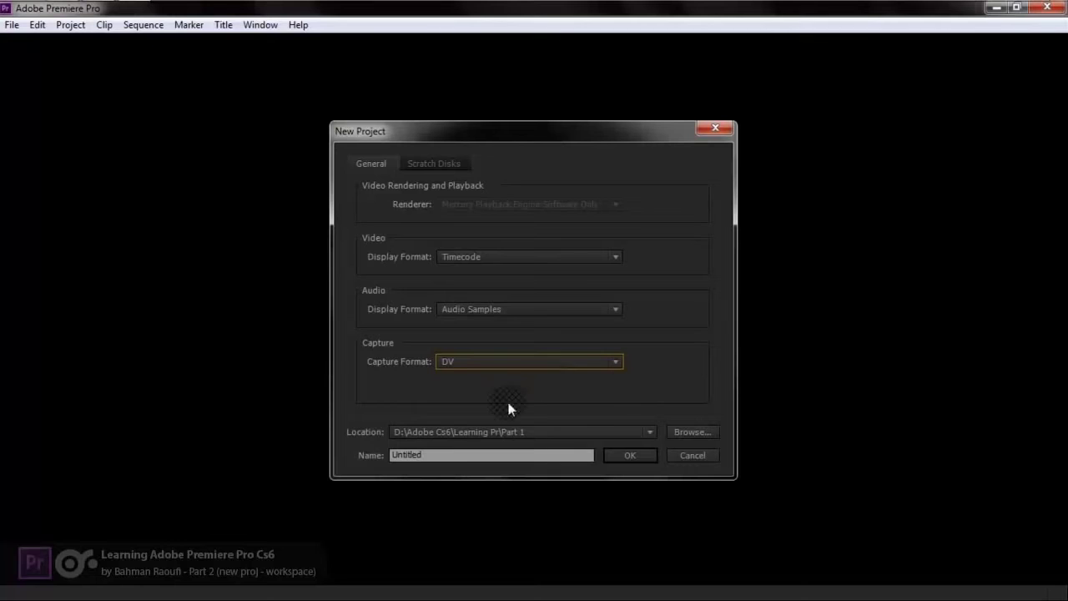
- Create a folder named Start on the Desktop while browsing for the project's destination path
click(690, 430)
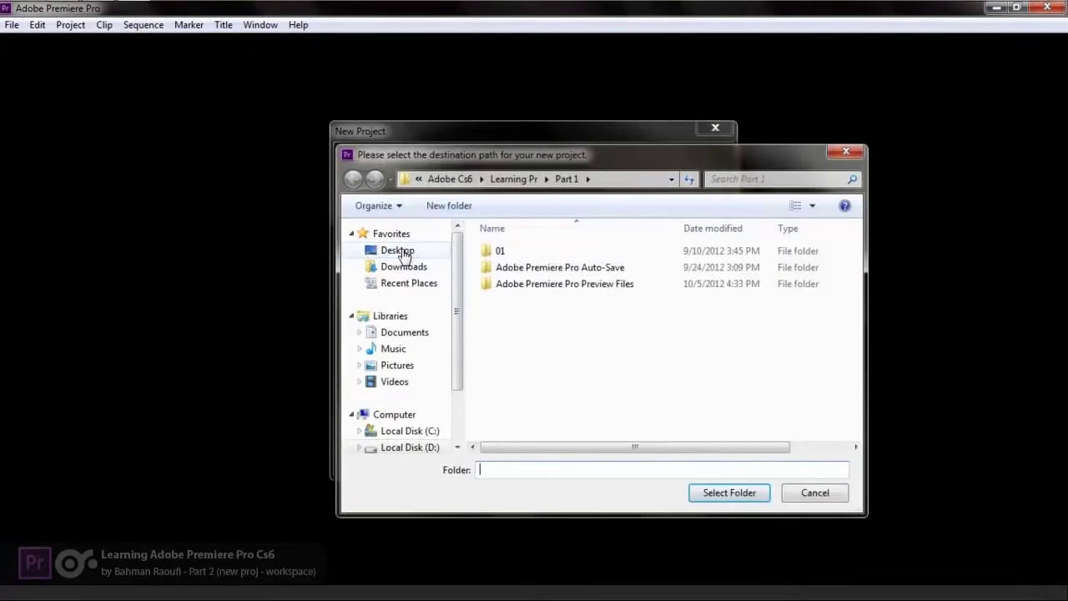
click(399, 250)
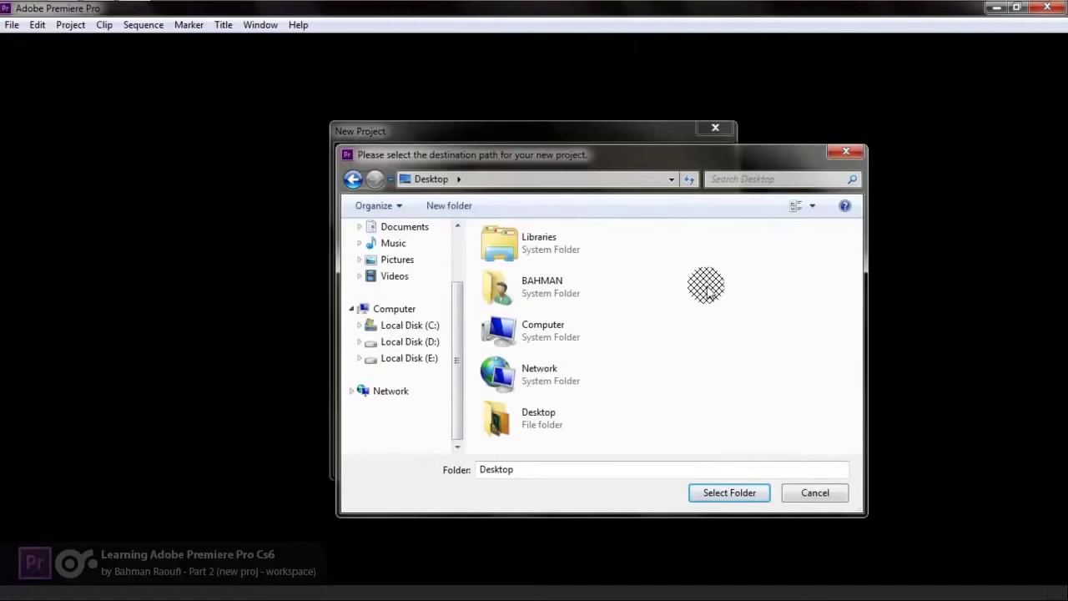
right_click(651, 418)
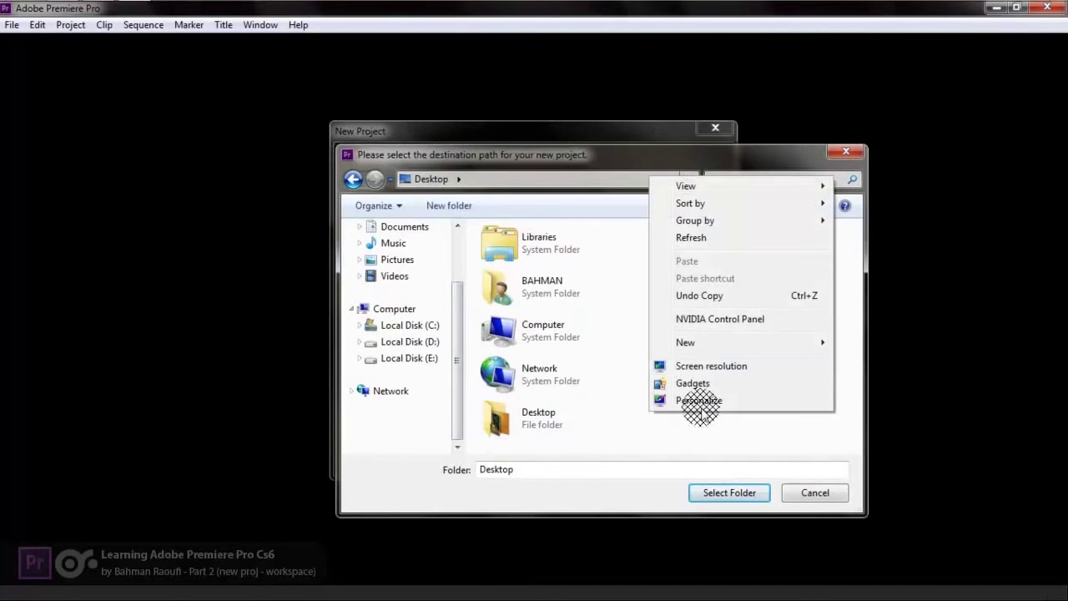
mouse_move(718, 344)
click(865, 341)
click(767, 354)
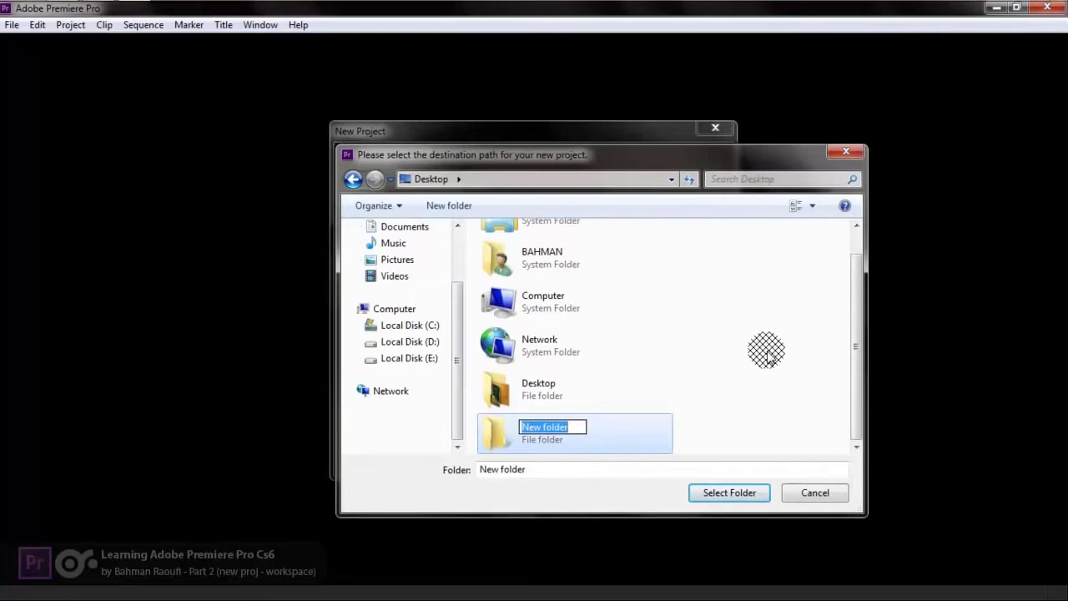
text(Start)
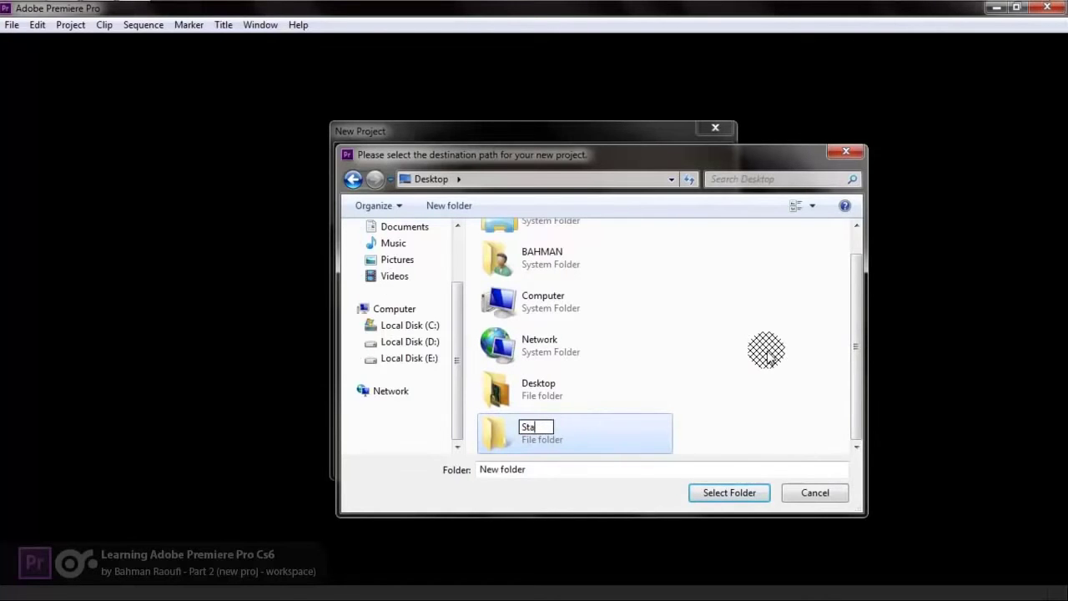
click(766, 355)
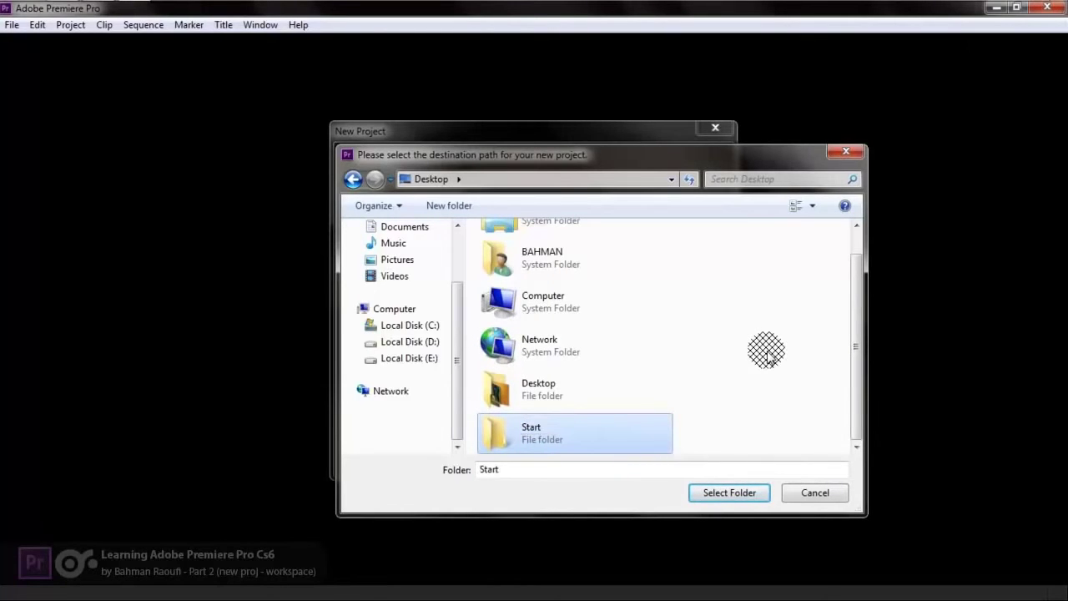
- Use the new Start folder as the project location and name the project Start
click(753, 492)
click(703, 387)
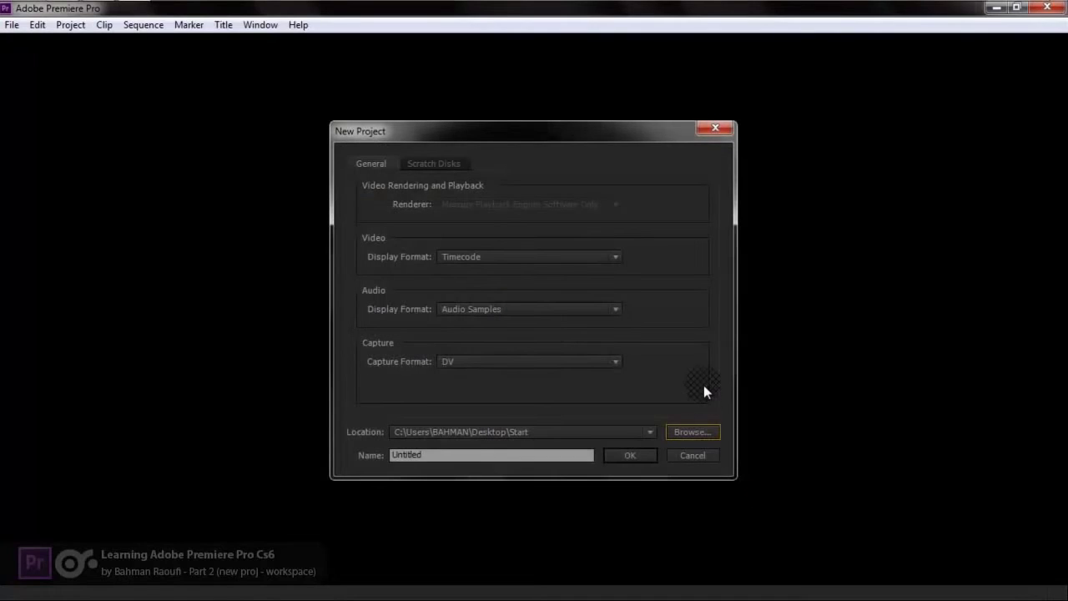
double_click(429, 455)
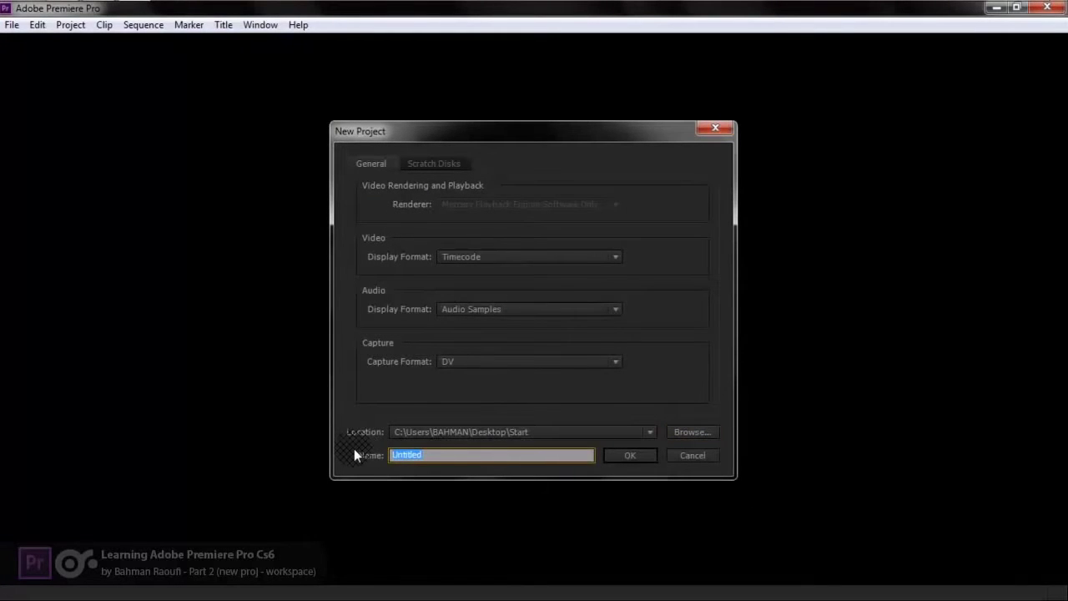
text(Start)
- Set the Captured Video scratch disk to Same as Project and create the project
click(462, 166)
click(458, 164)
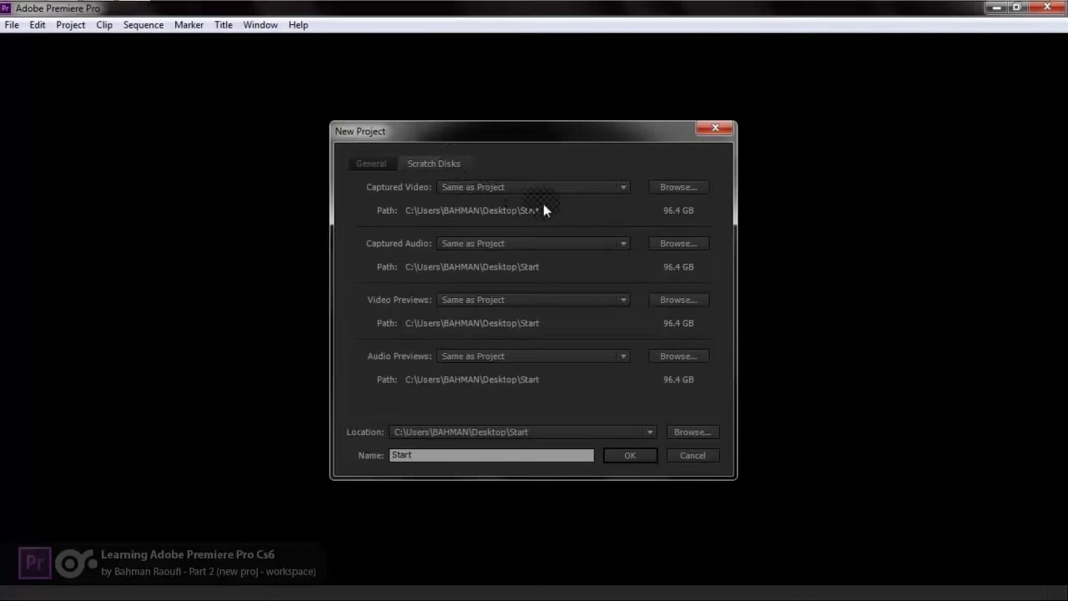
click(623, 187)
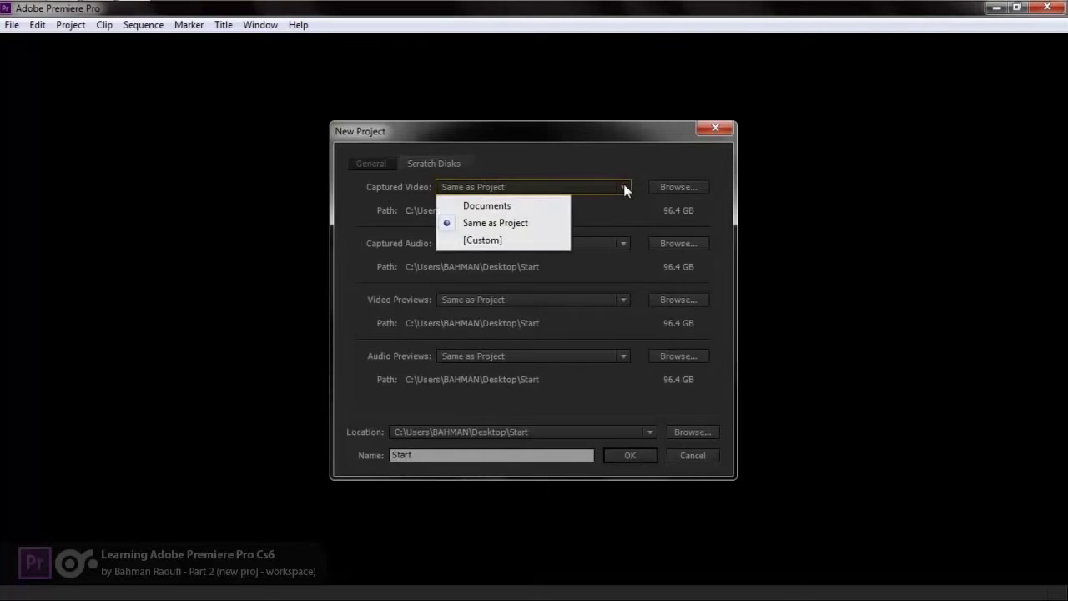
click(540, 167)
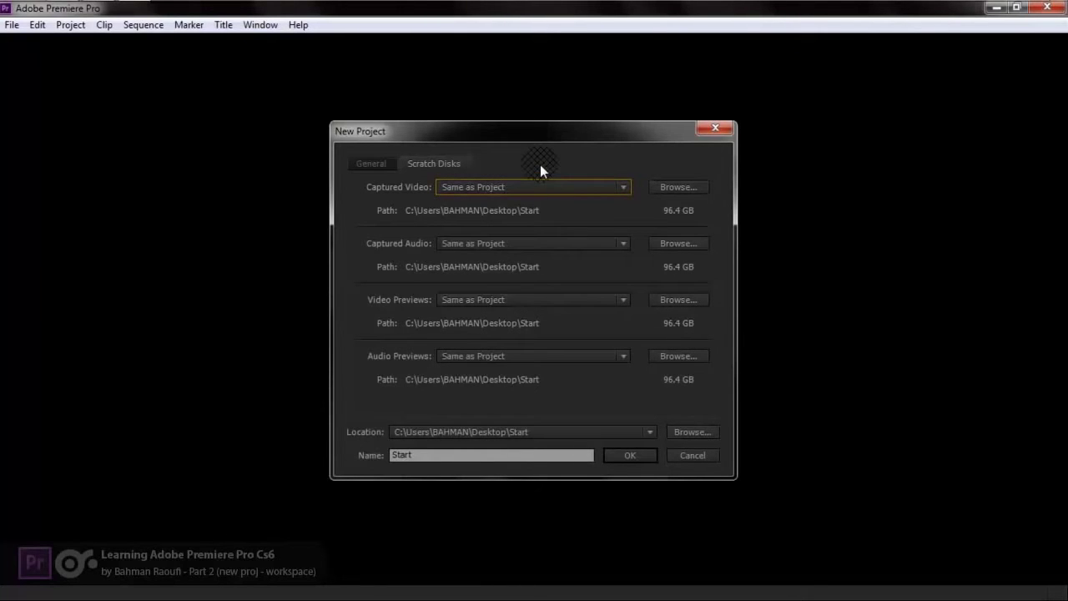
click(529, 186)
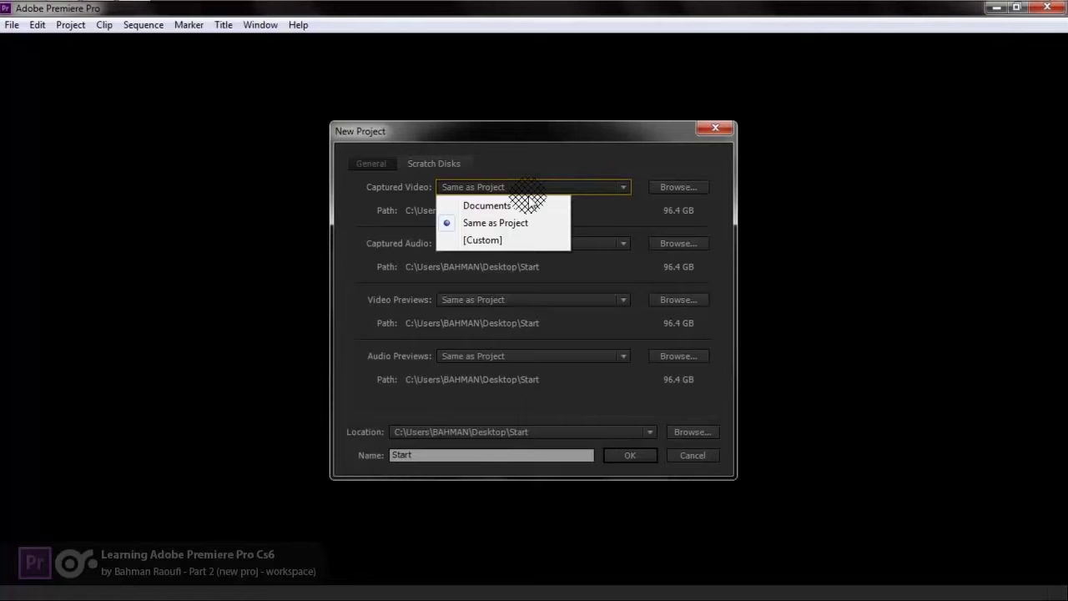
click(526, 240)
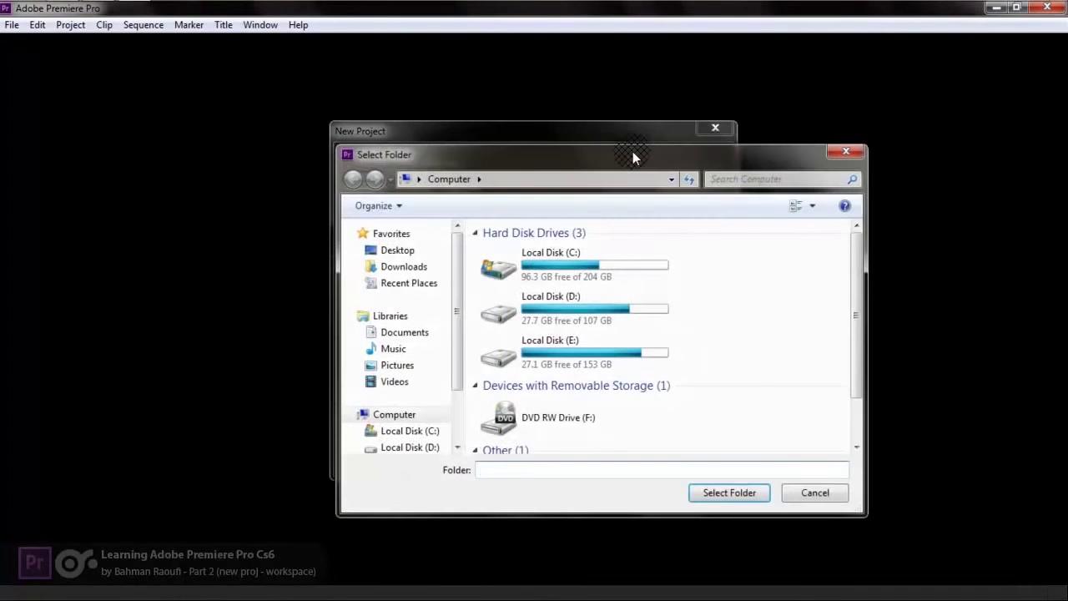
click(816, 493)
click(539, 195)
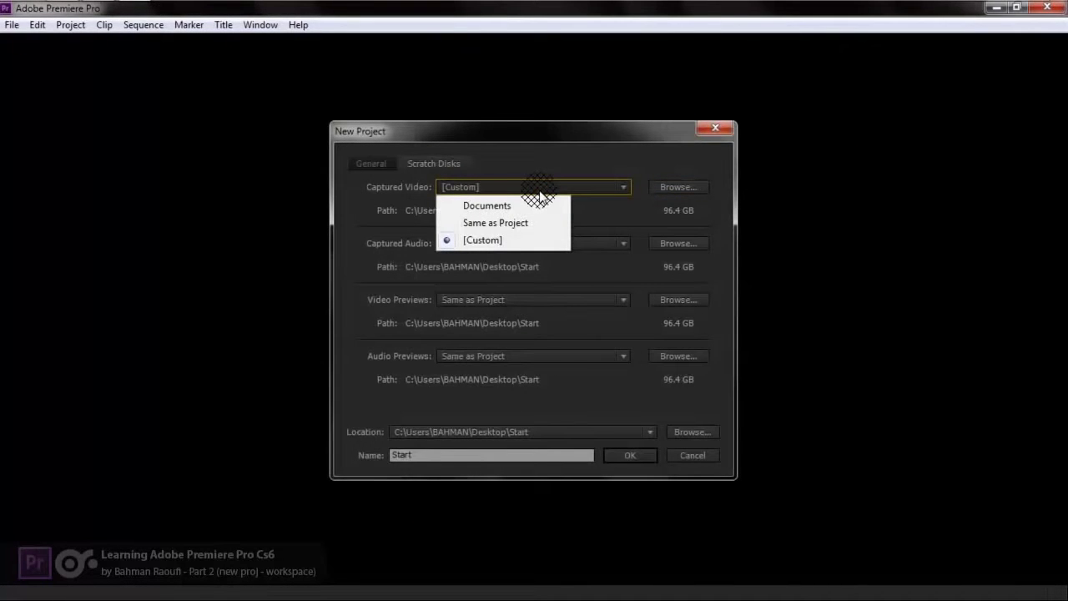
click(532, 223)
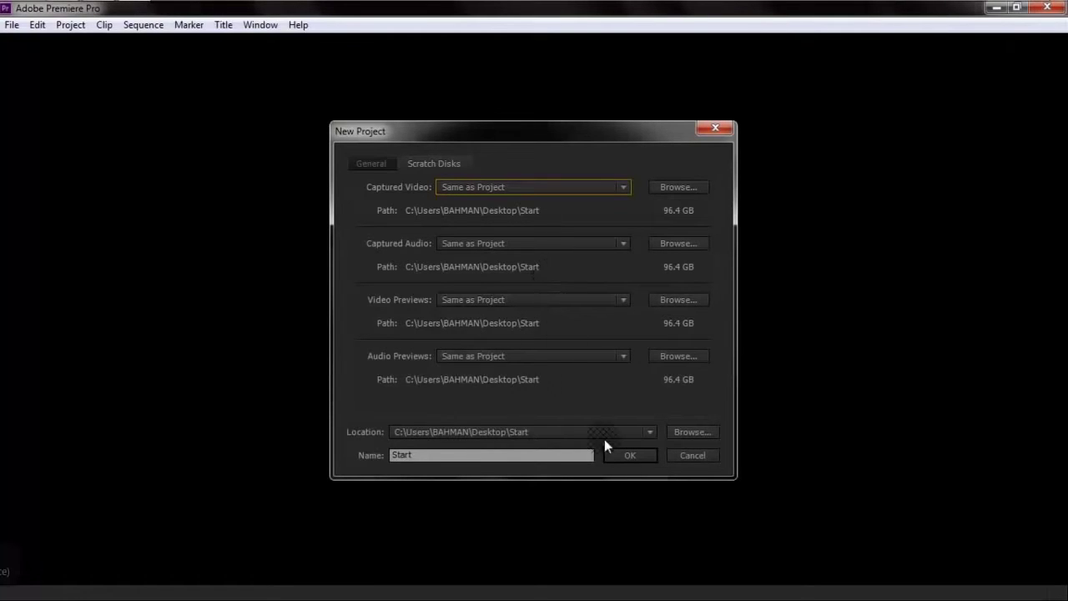
click(627, 455)
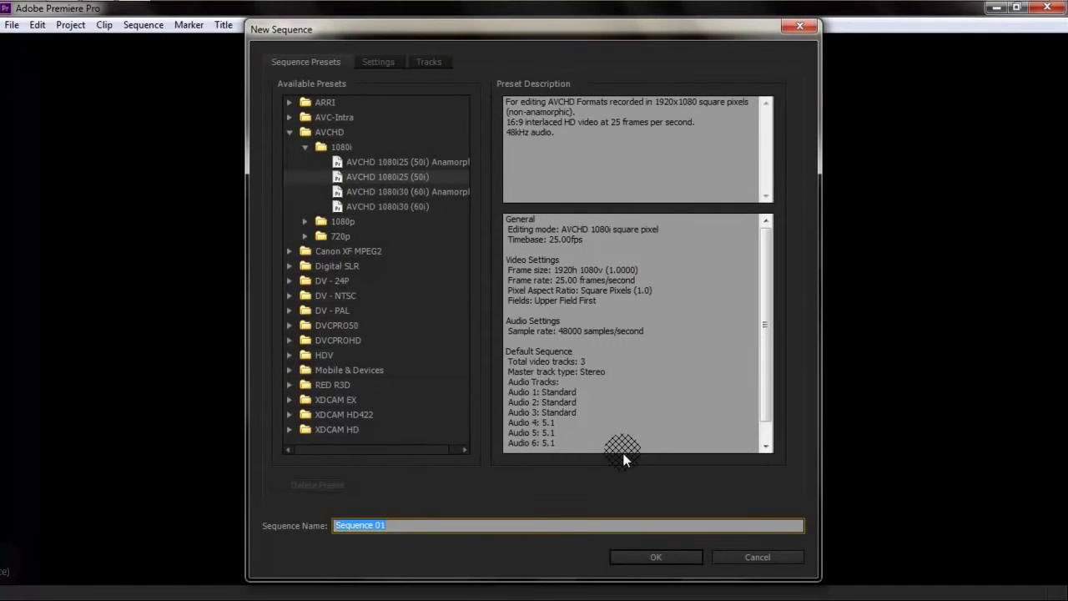
- Browse the available sequence preset groups and examine the description of the Digital SLR preset DSLR 1080p24
click(288, 134)
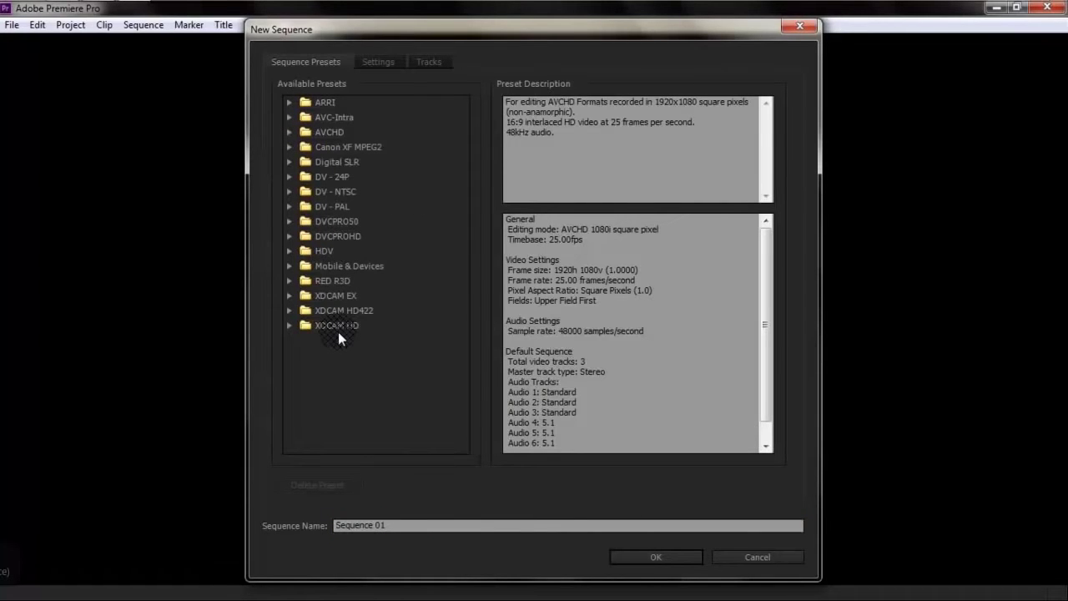
click(288, 102)
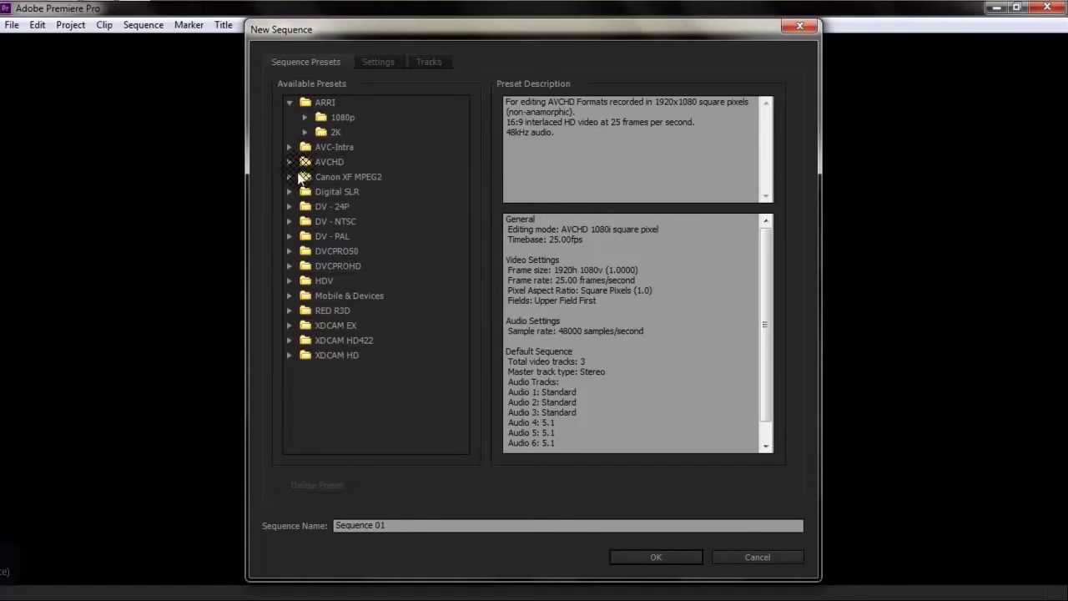
click(290, 177)
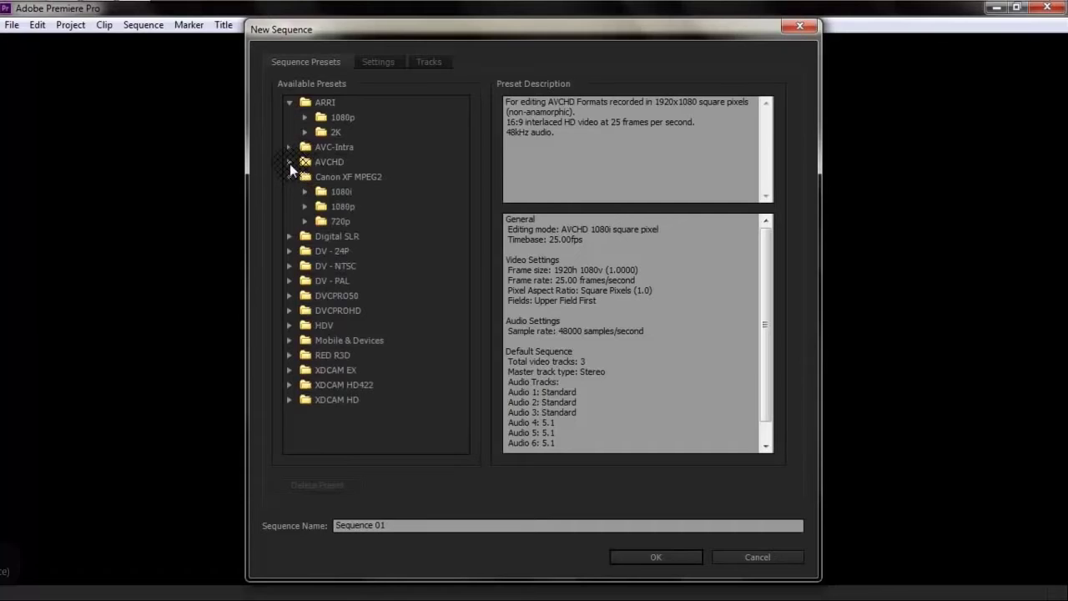
click(288, 162)
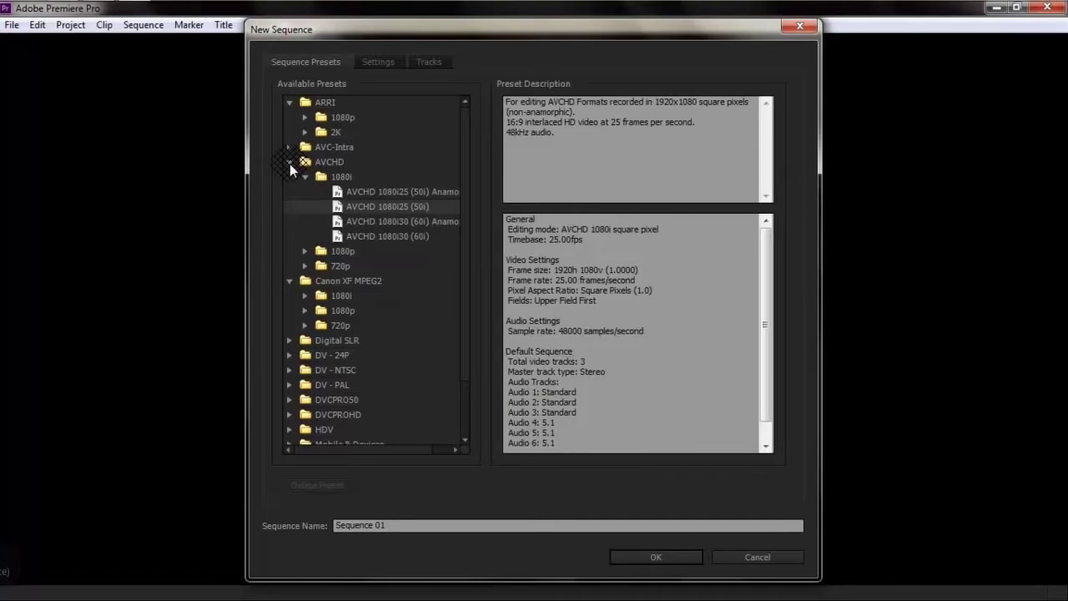
click(290, 163)
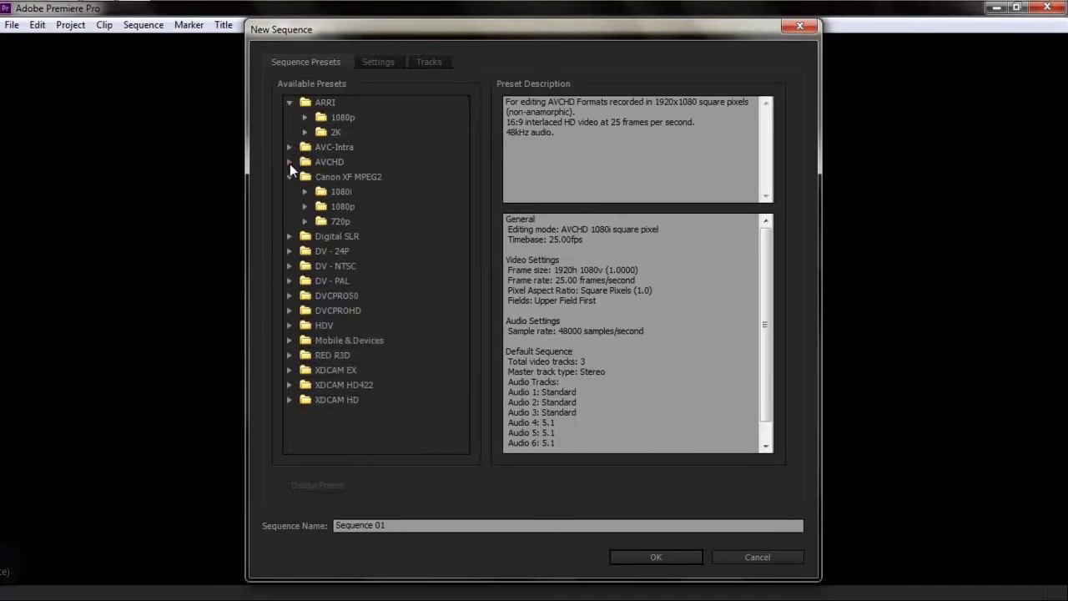
click(290, 236)
click(306, 250)
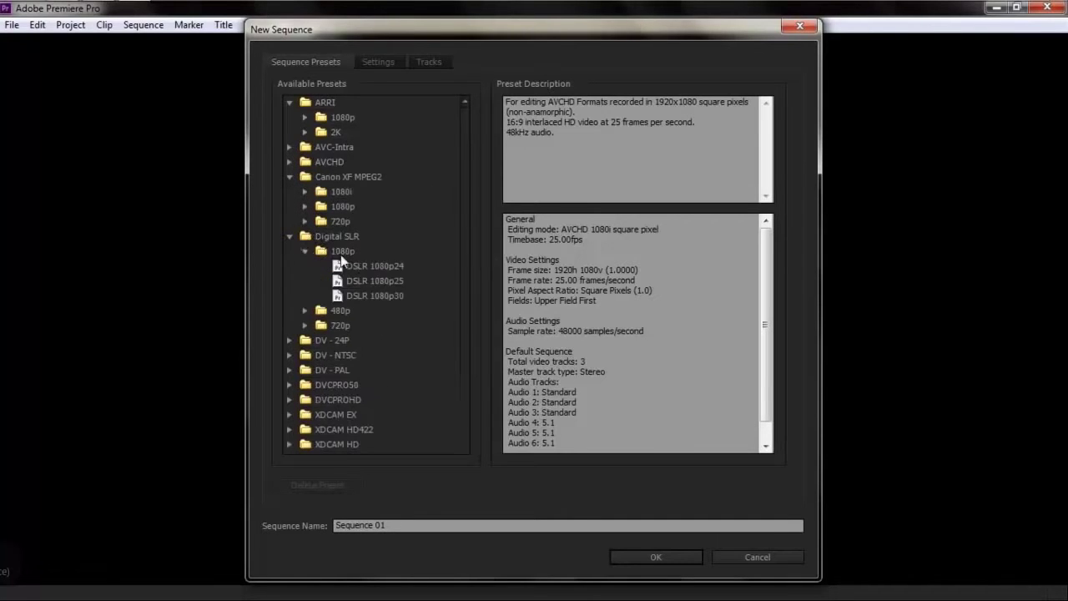
click(384, 267)
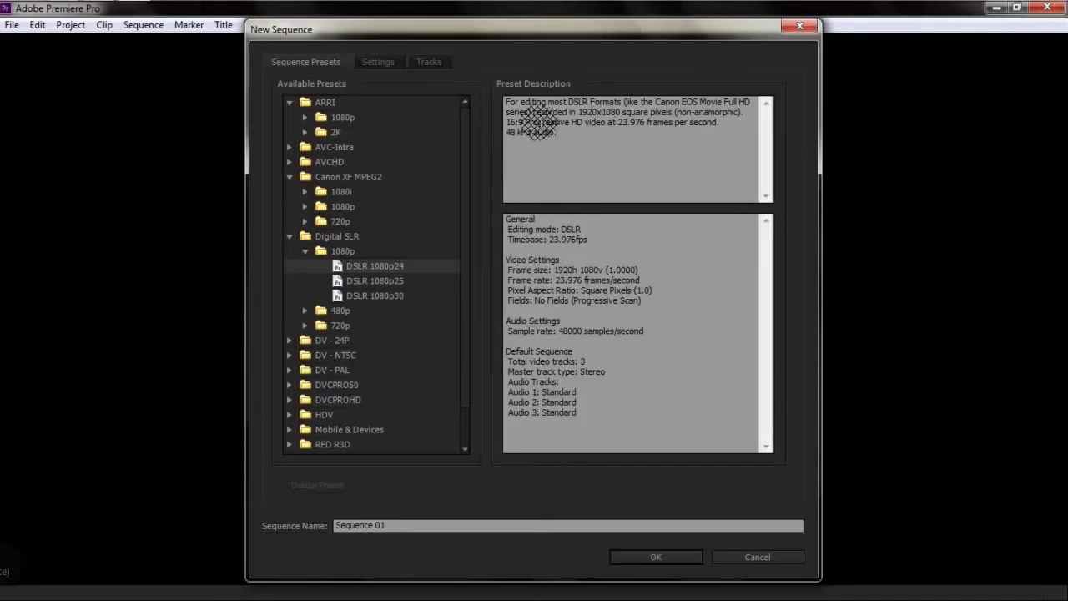
drag(506, 122, 575, 115)
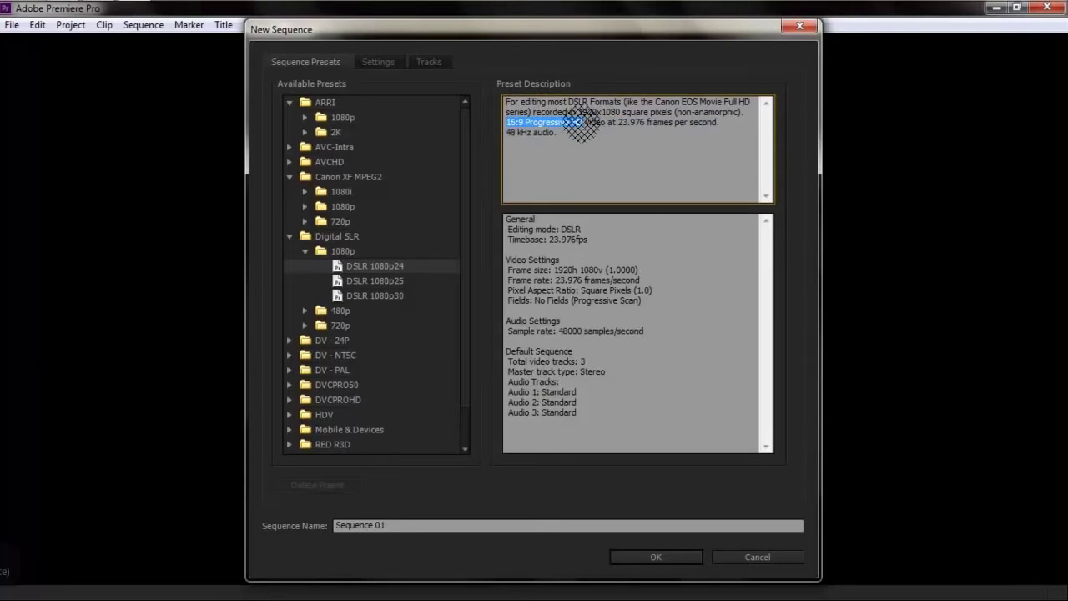
click(581, 134)
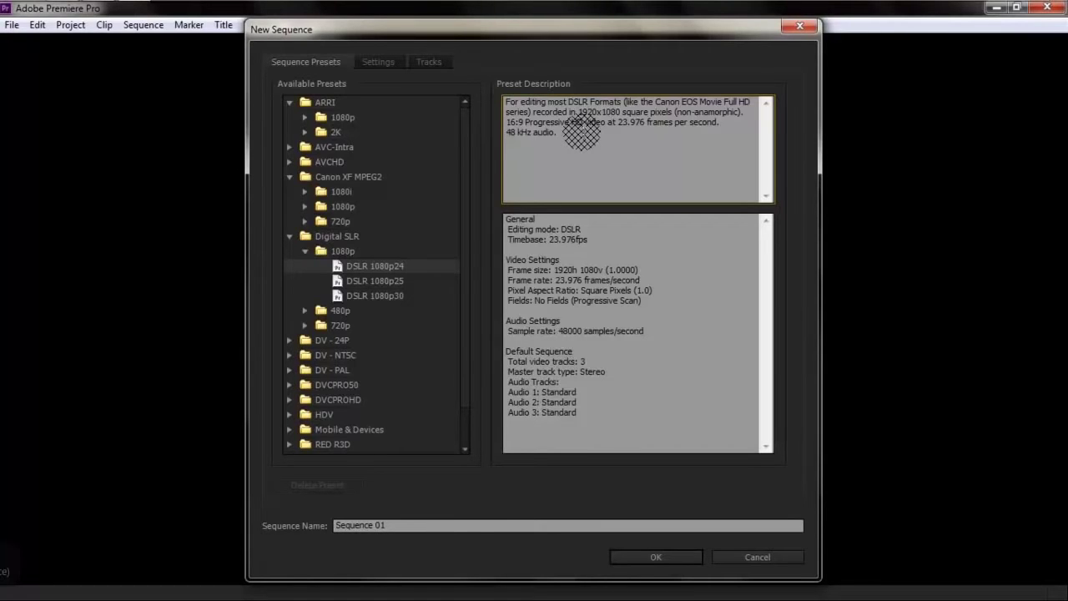
- Select the AVCHD 1080i25 (50i) preset from the AVCHD 1080i group for the new sequence
click(289, 162)
click(305, 176)
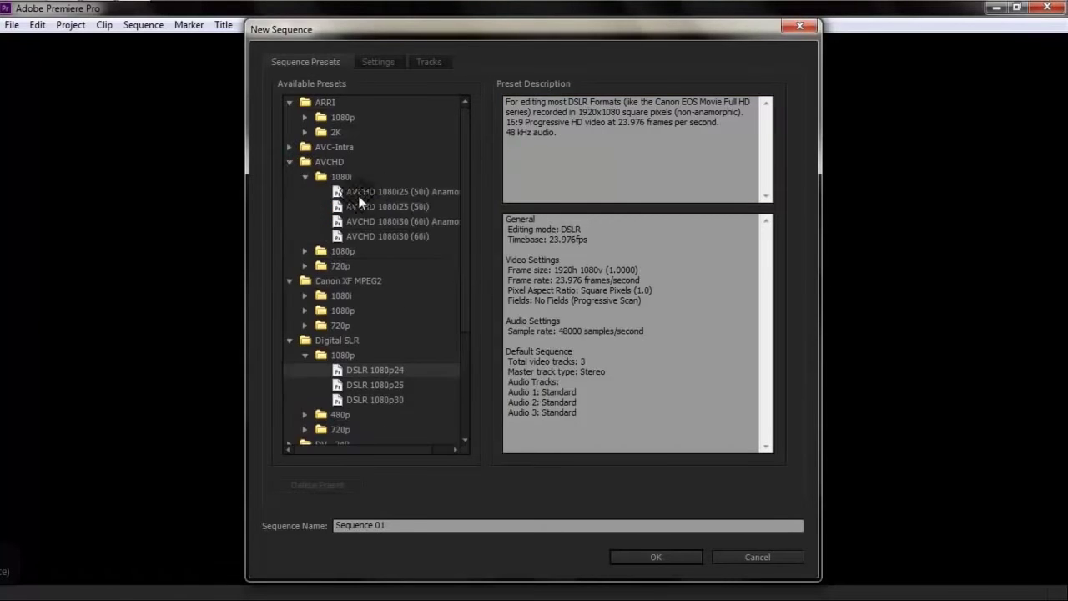
click(415, 207)
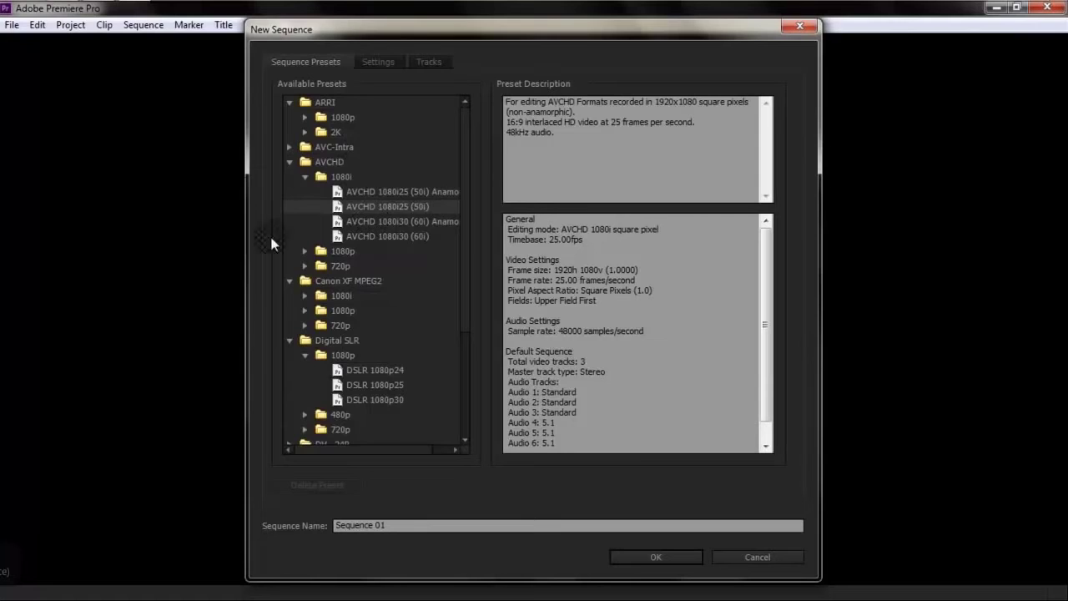
- Fold away the AVCHD and Canon XF MPEG2 groups and examine the DSLR 1080p24 preset's description in the Digital SLR group
click(289, 161)
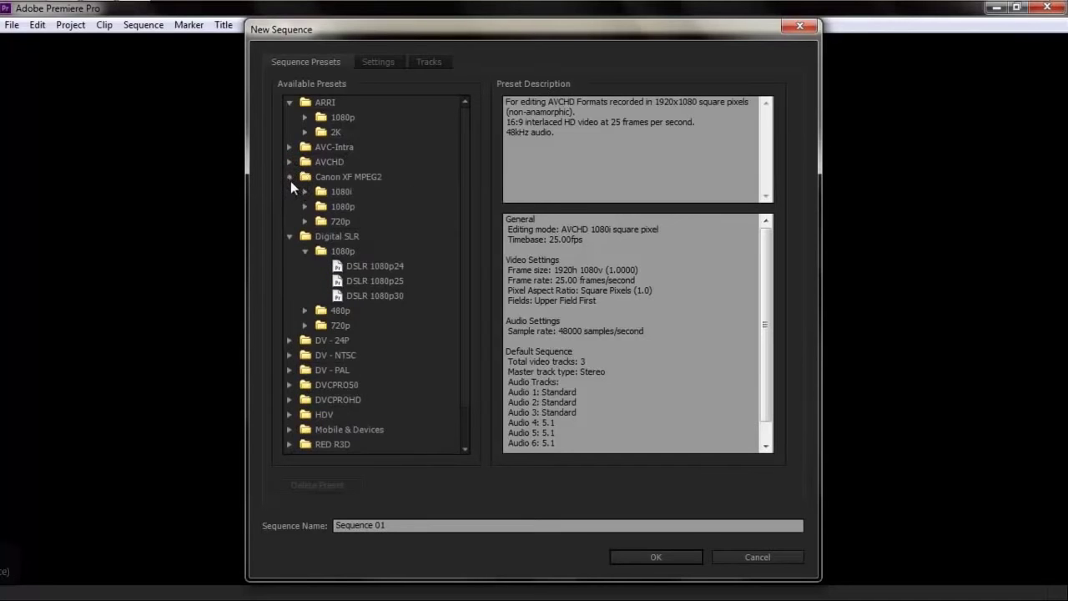
click(289, 177)
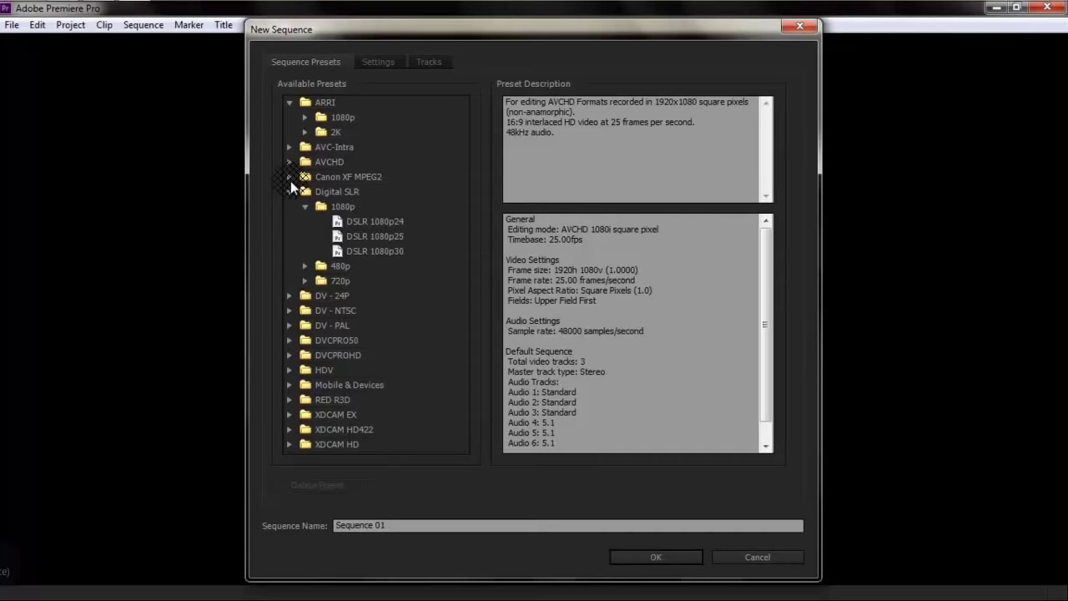
click(347, 207)
click(361, 221)
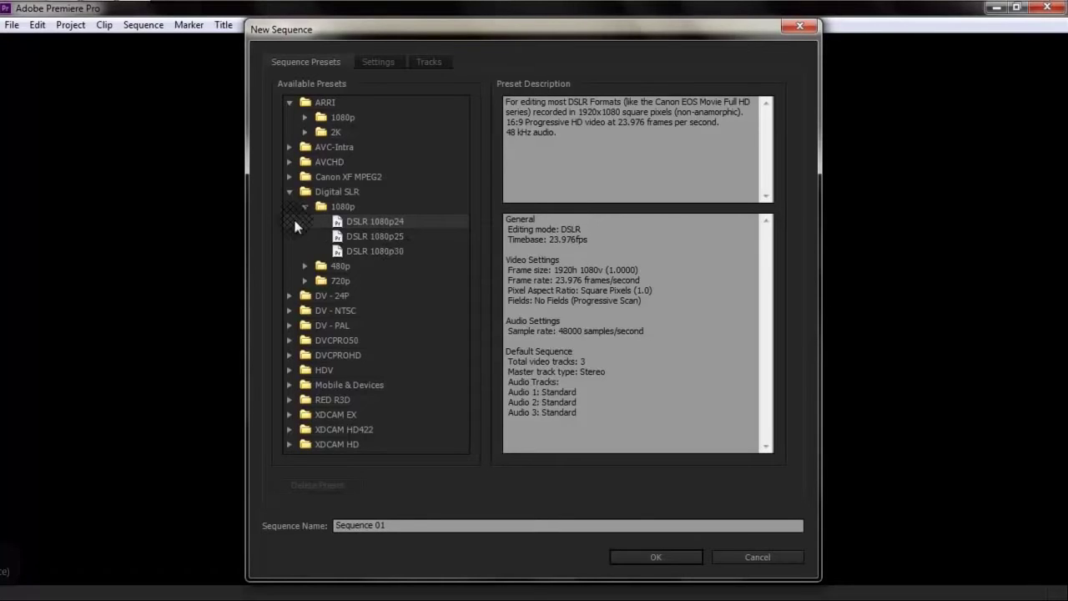
click(290, 192)
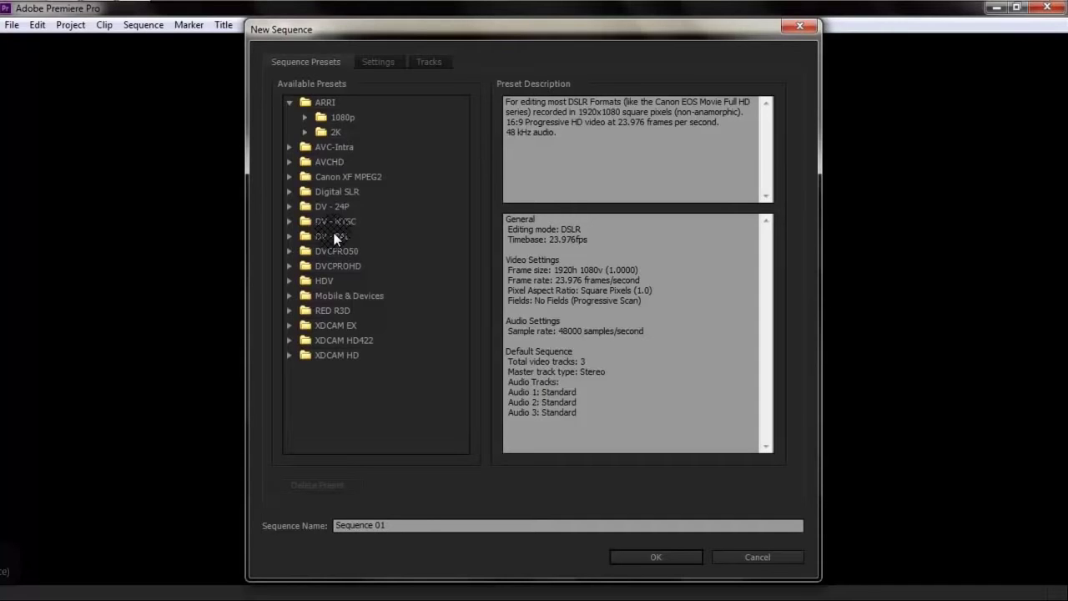
- Examine the frame size of the AVCHD 1080i25 (50i) Anamorphic preset and the settings of the AVCHD 1080i25 (50i) preset
click(290, 163)
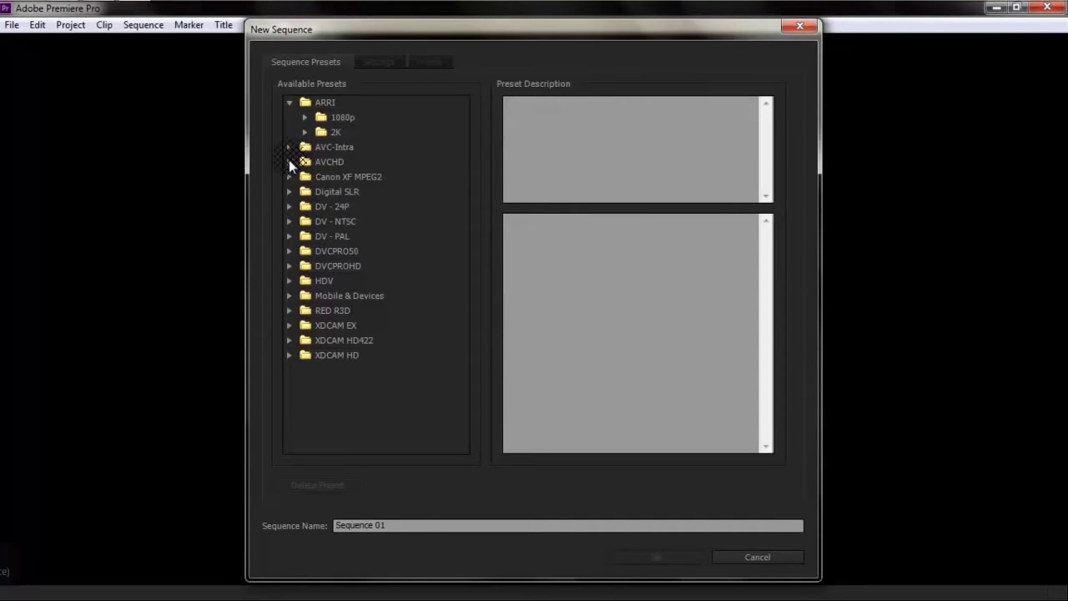
click(289, 162)
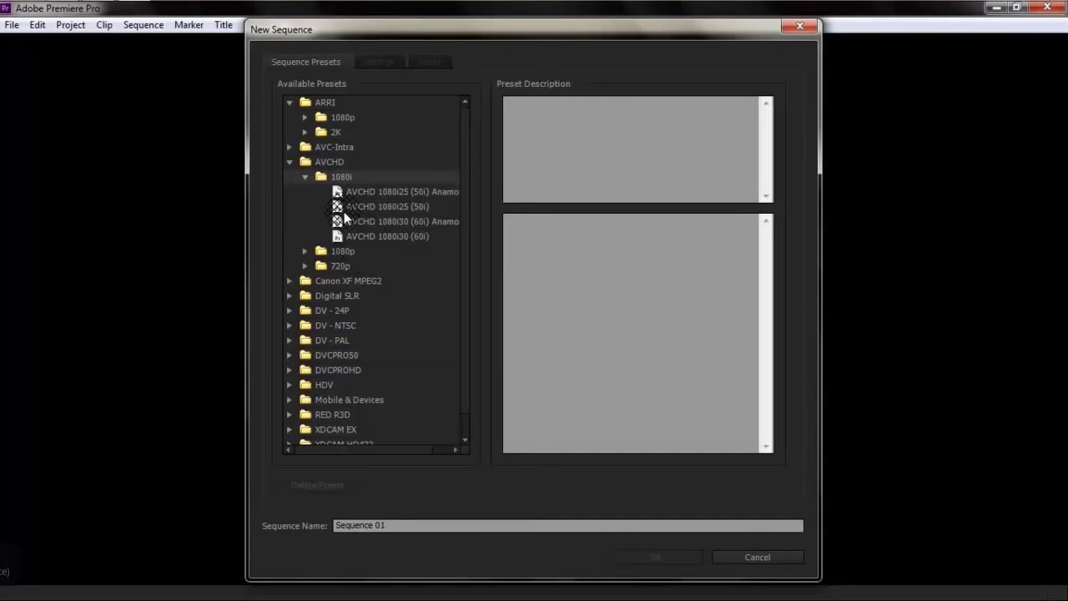
click(412, 191)
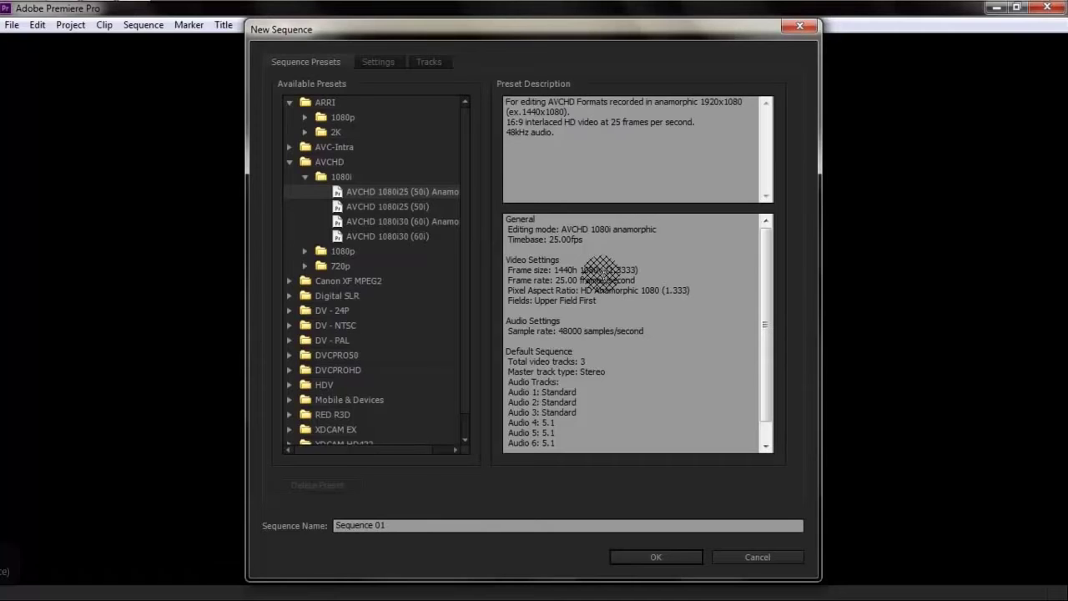
drag(555, 270, 638, 267)
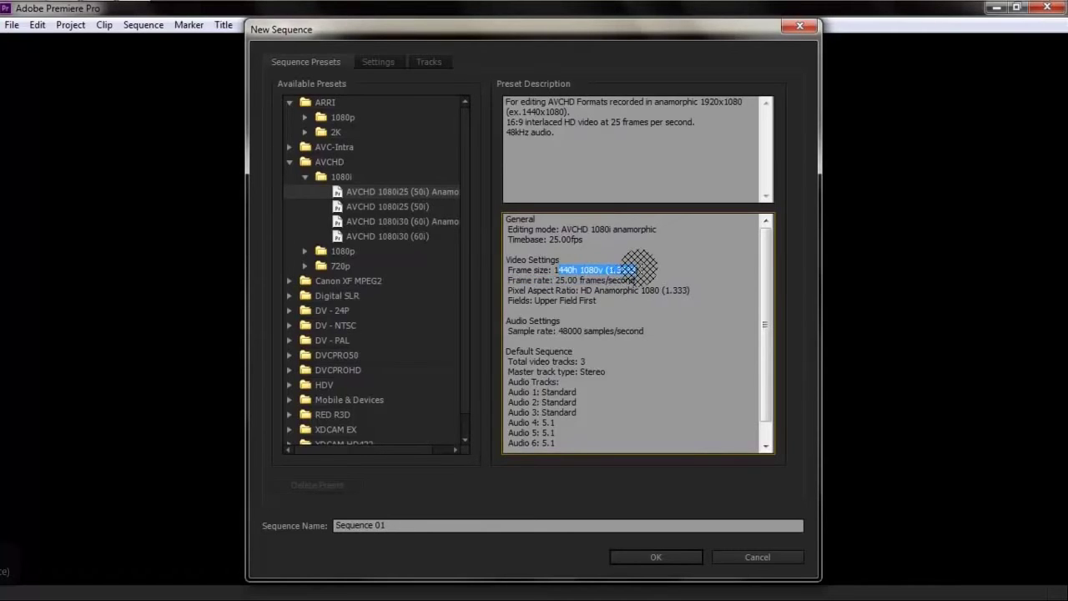
click(639, 267)
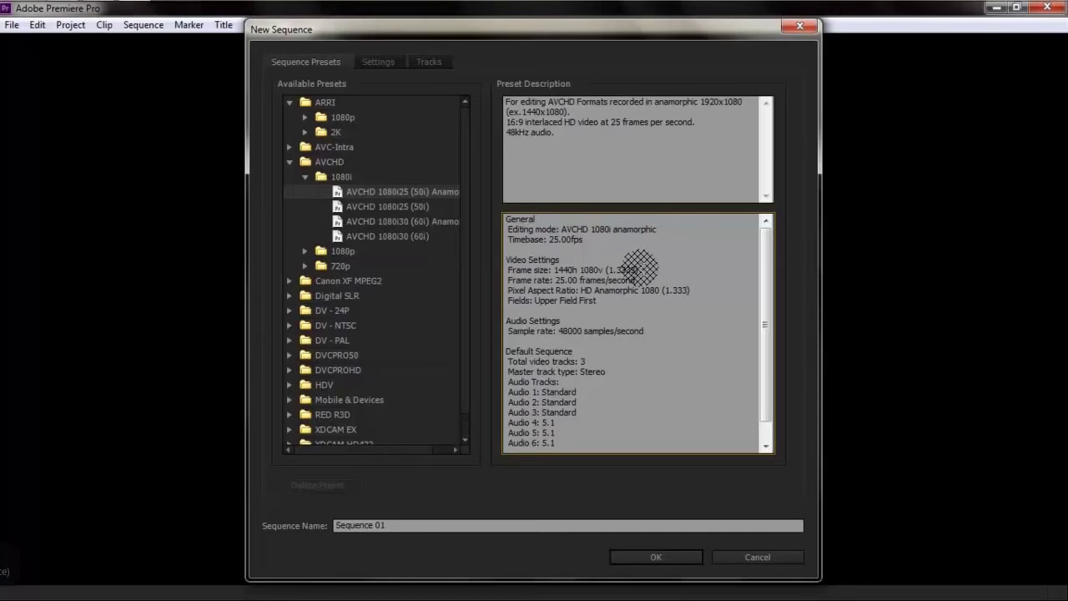
click(404, 209)
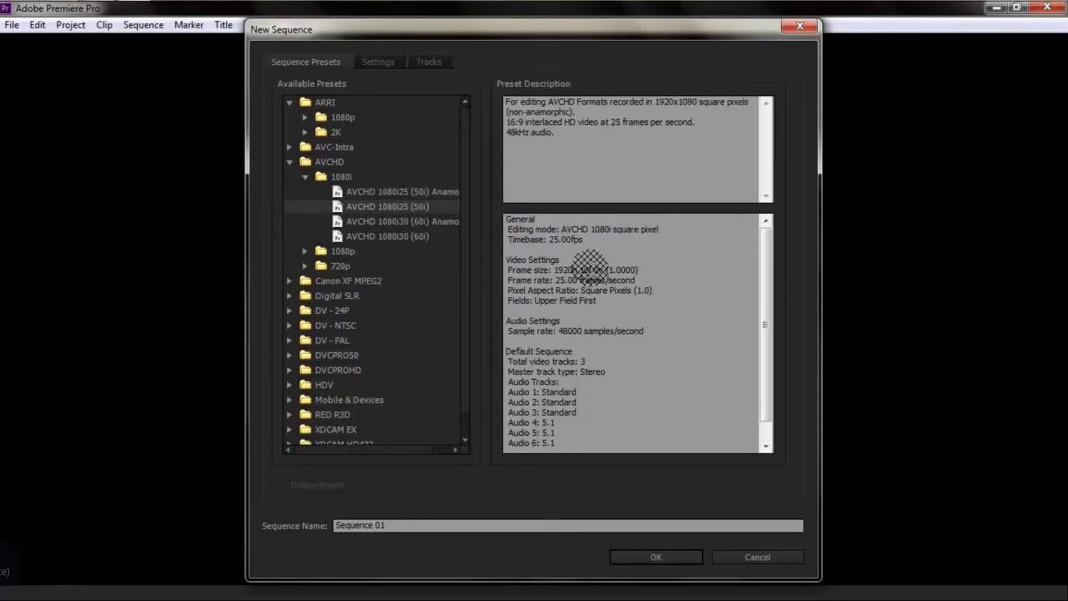
drag(639, 226, 638, 241)
click(632, 241)
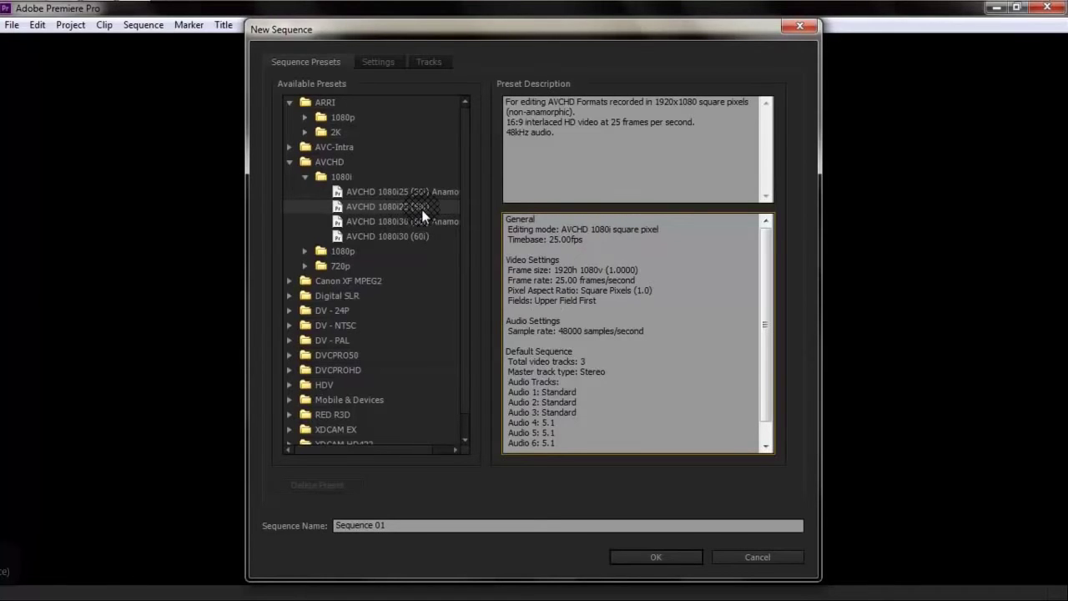
- Examine the Fields setting of the AVCHD 1080p24 preset in the AVCHD 1080p group
click(304, 251)
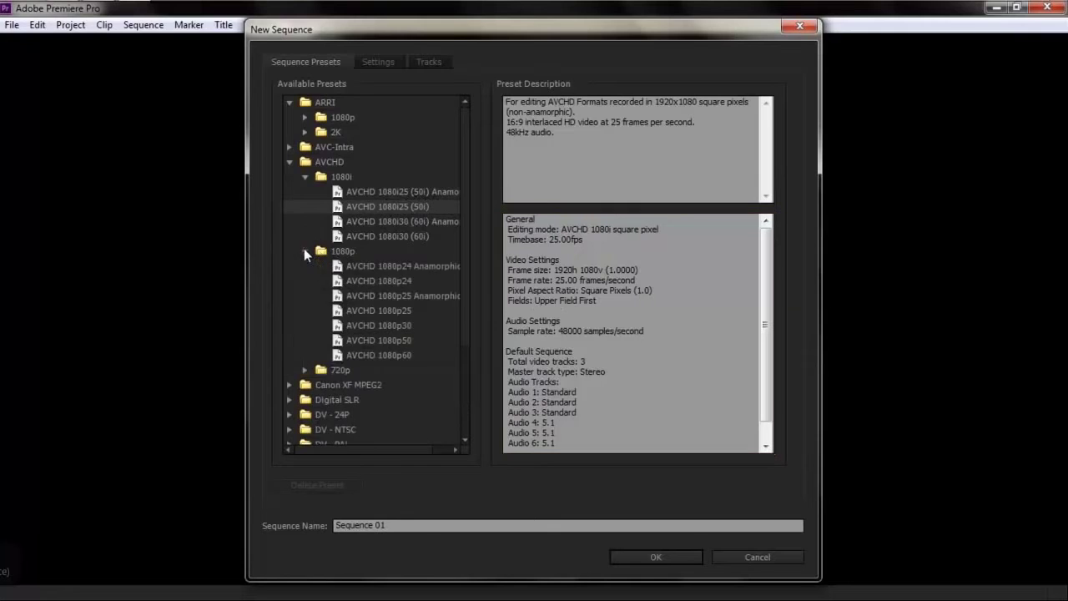
click(381, 280)
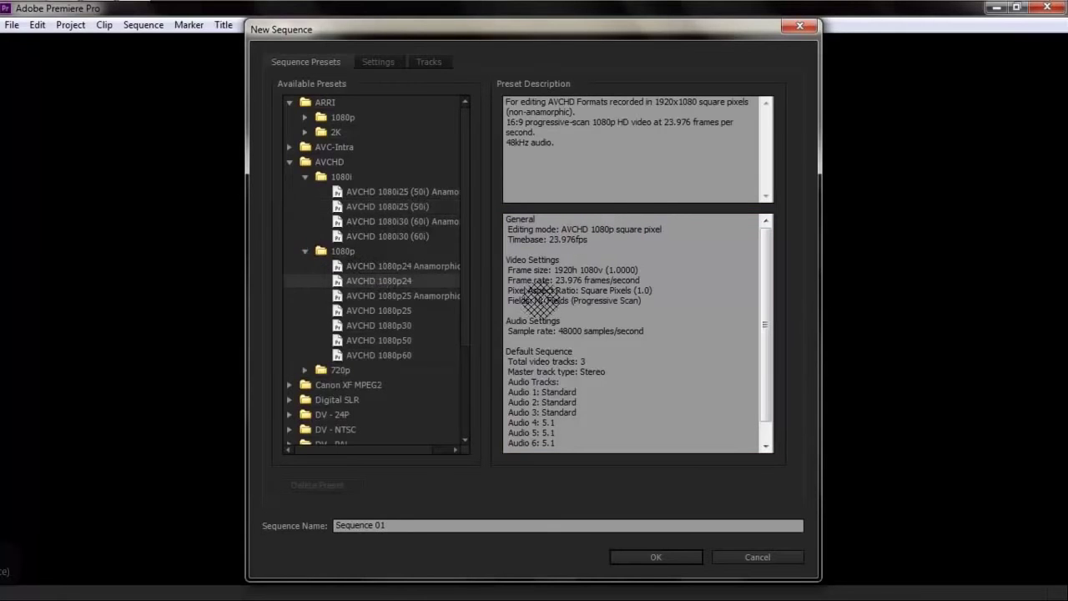
drag(509, 300, 604, 307)
click(627, 301)
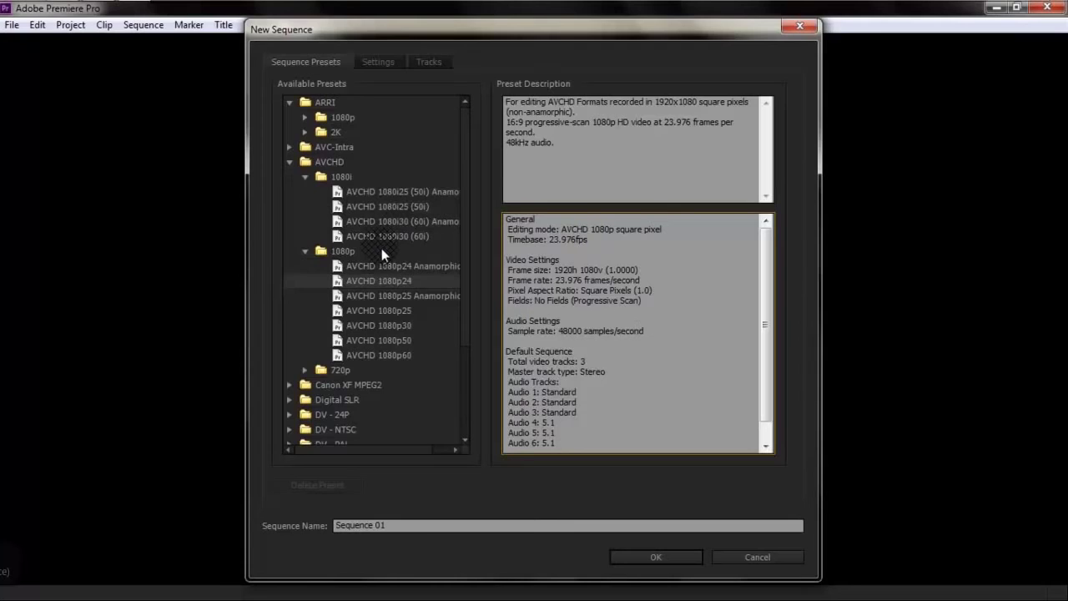
- Compare the descriptions of the AVCHD 1080p24 Anamorphic and AVCHD 1080p24 presets
click(334, 161)
click(343, 177)
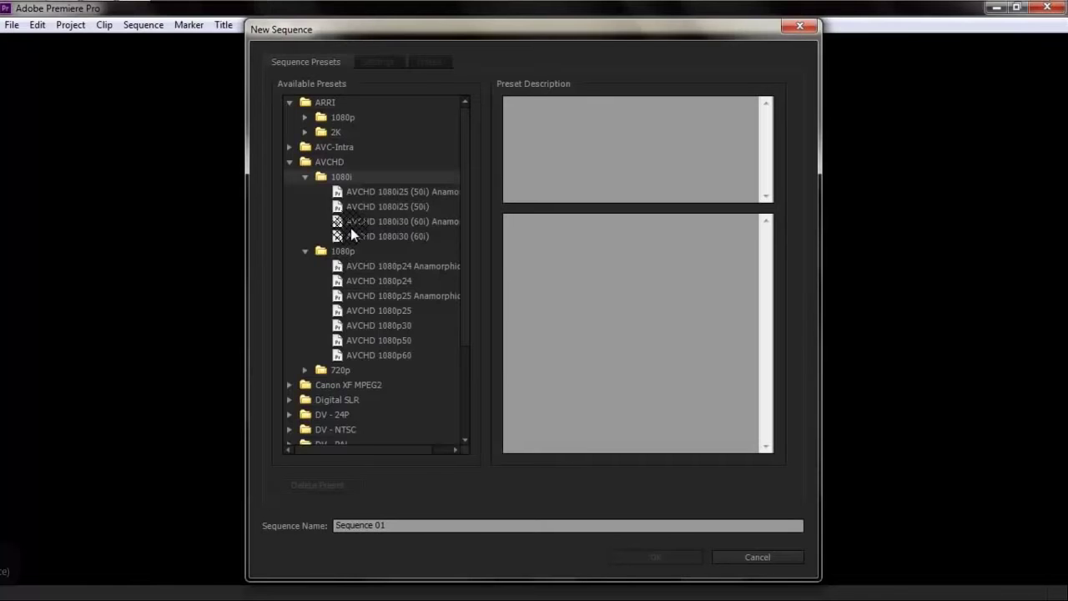
click(389, 267)
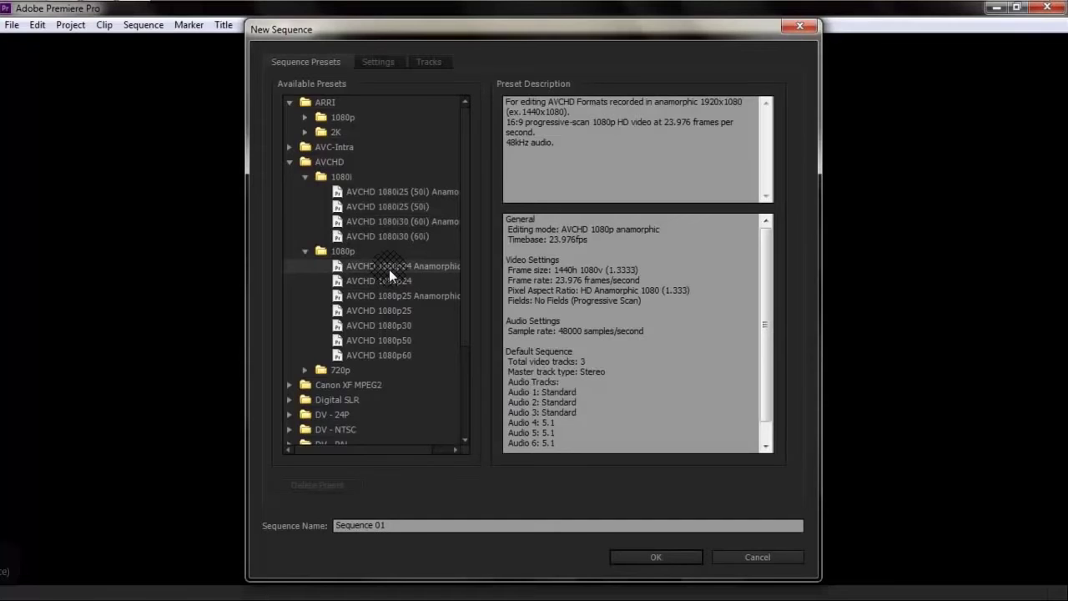
click(381, 282)
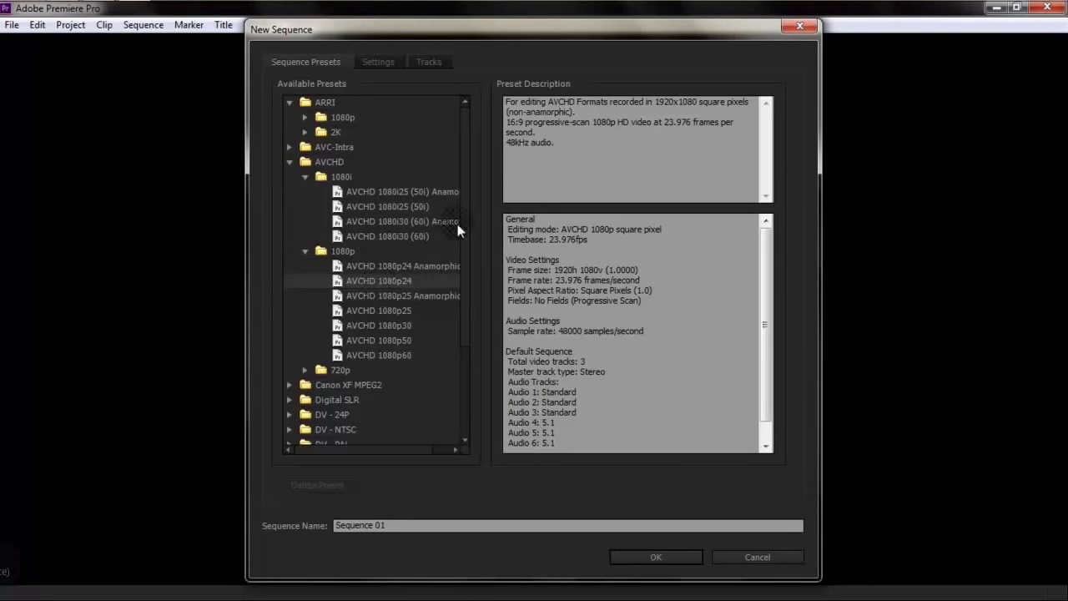
- Compare the horizontal frame size of the AVCHD 1080i25 (50i) preset with that of its anamorphic version
click(397, 206)
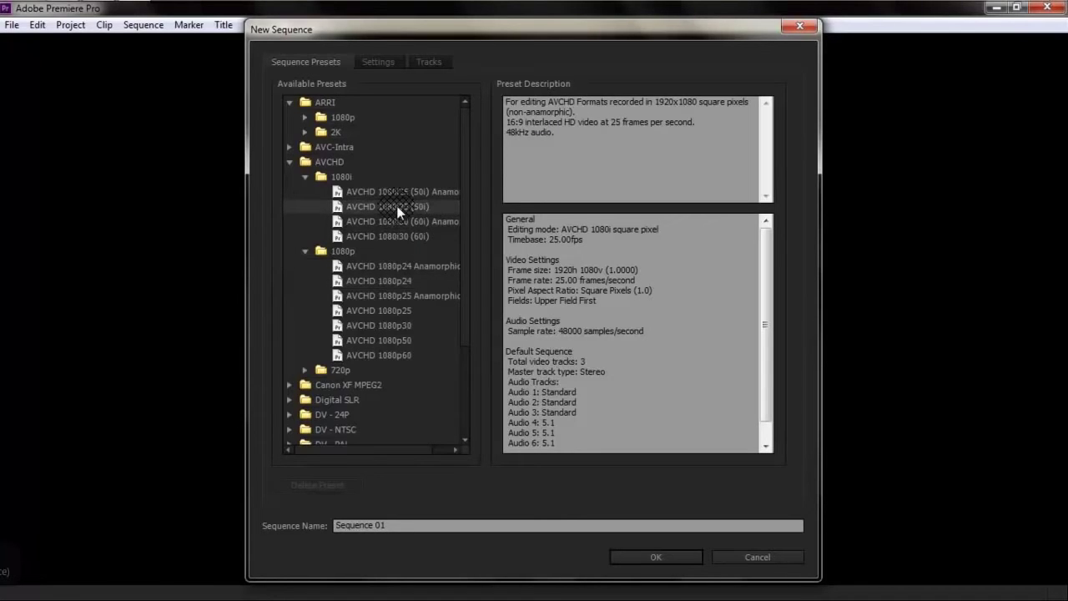
double_click(565, 269)
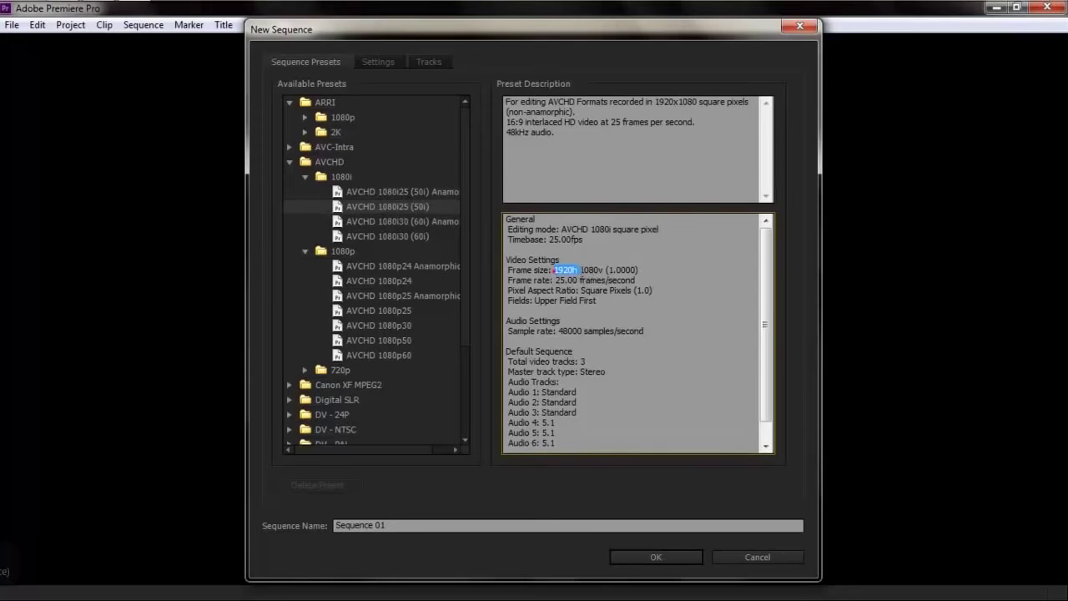
click(427, 193)
drag(555, 269, 584, 271)
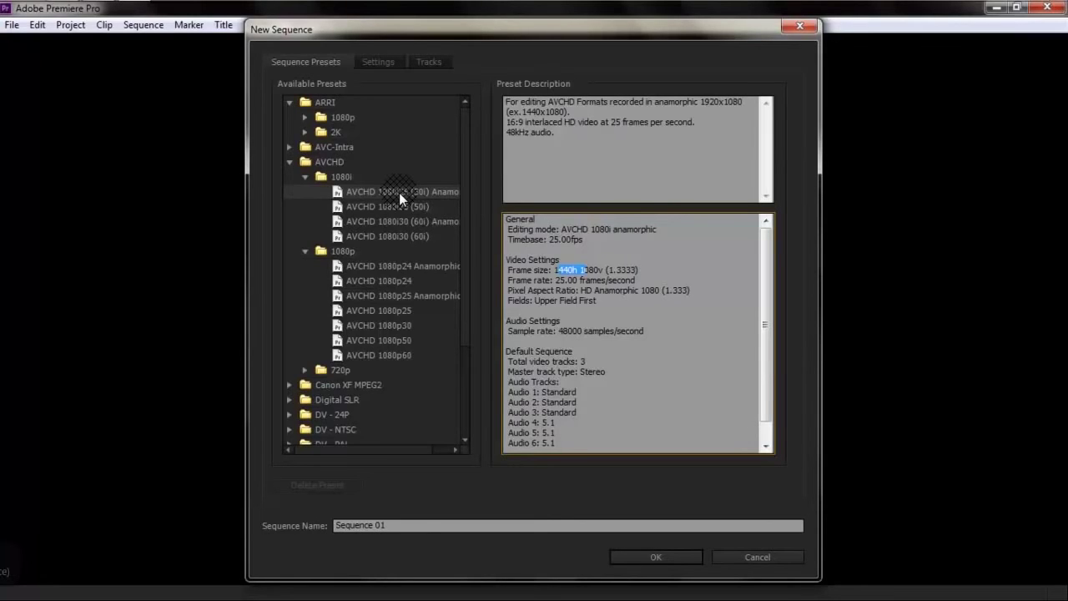
click(538, 318)
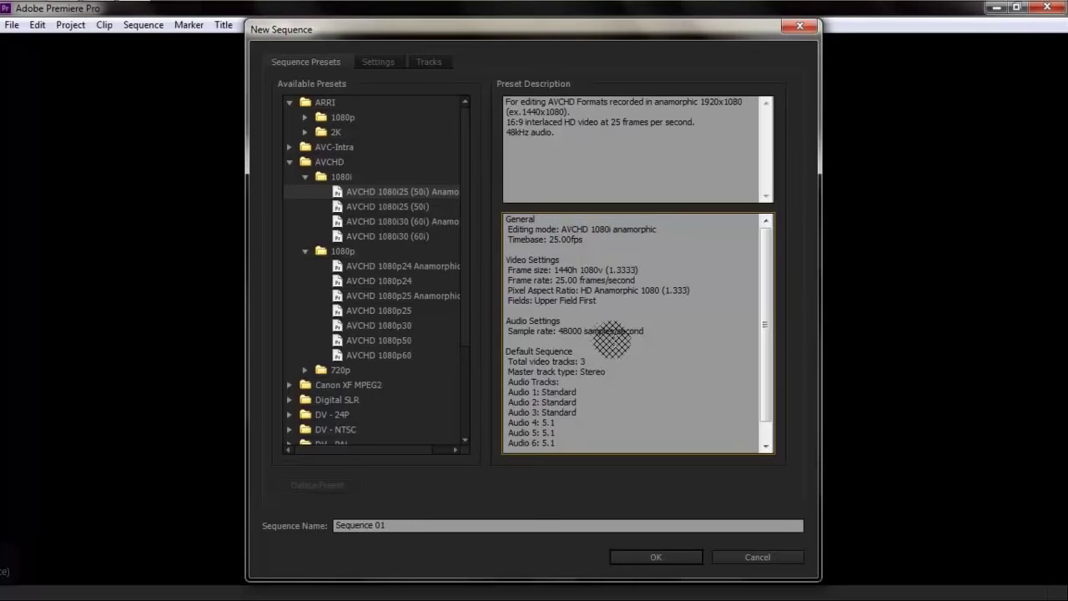
scroll(614, 347, down, 1)
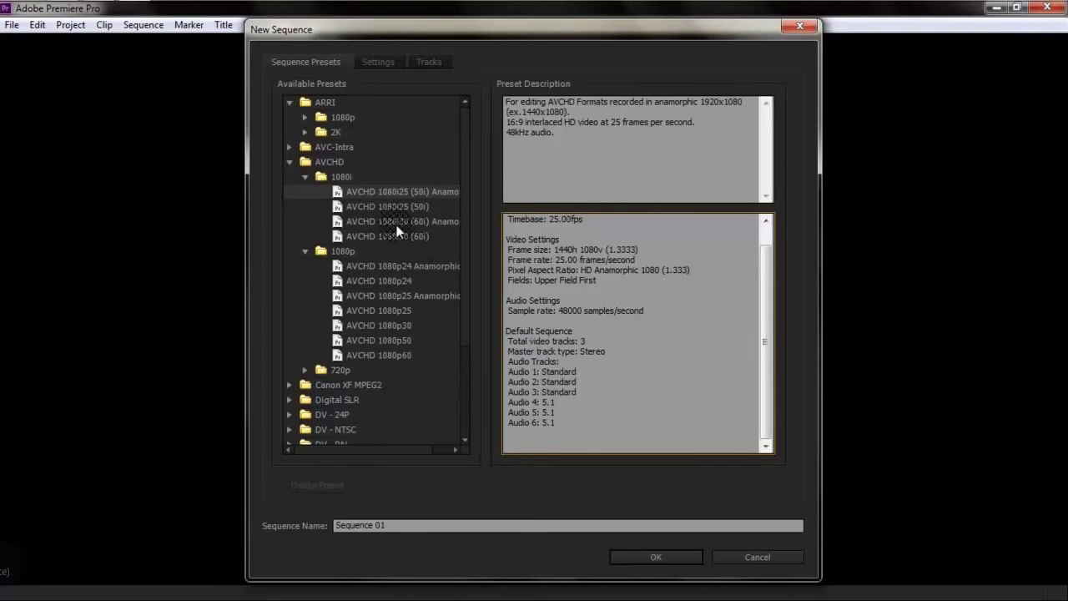
click(367, 206)
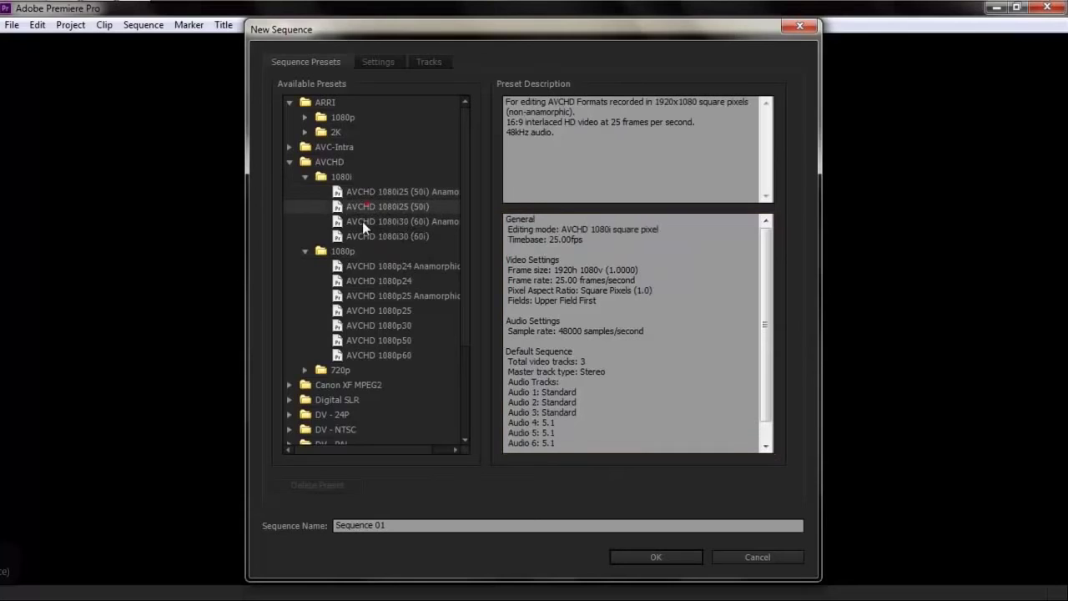
- Fold away the AVCHD group and look through the HDV, RED R3D, Mobile & Devices and XDCAM EX preset groups
click(290, 162)
click(290, 281)
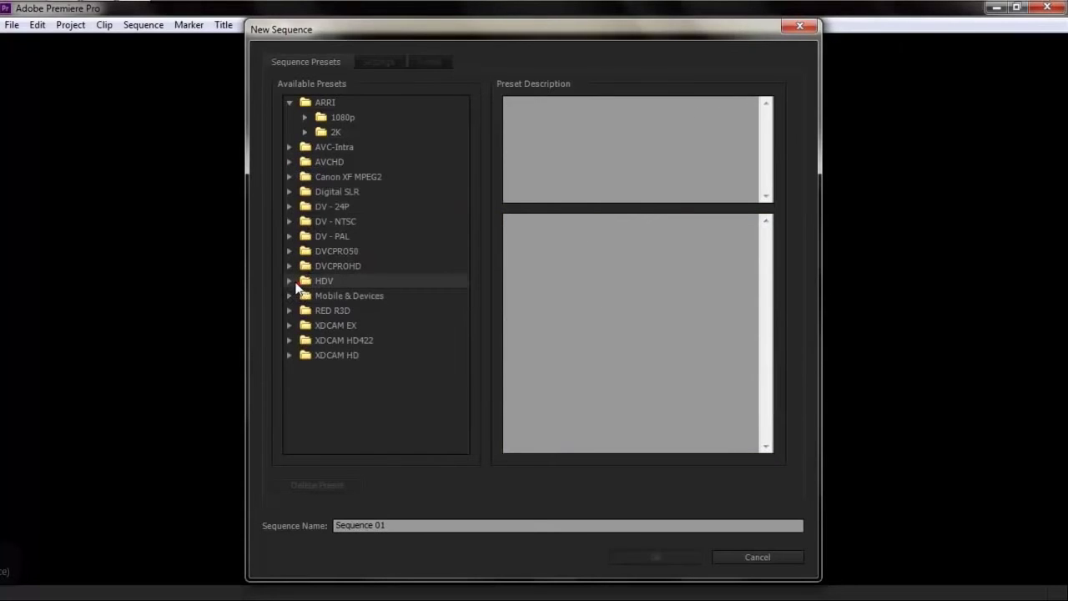
click(289, 281)
click(289, 311)
scroll(323, 323, down, 2)
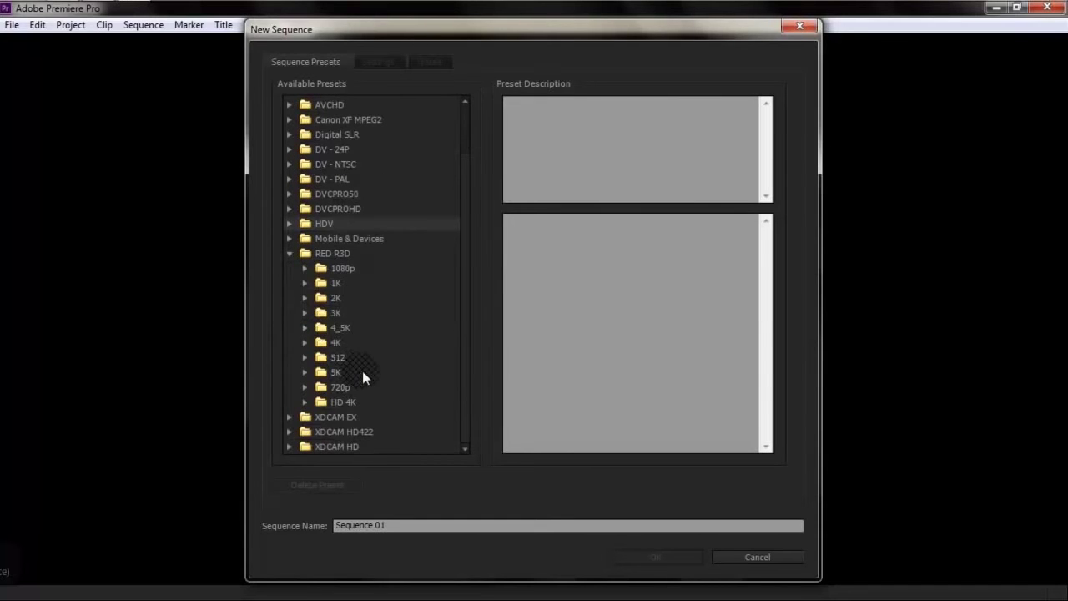
click(289, 252)
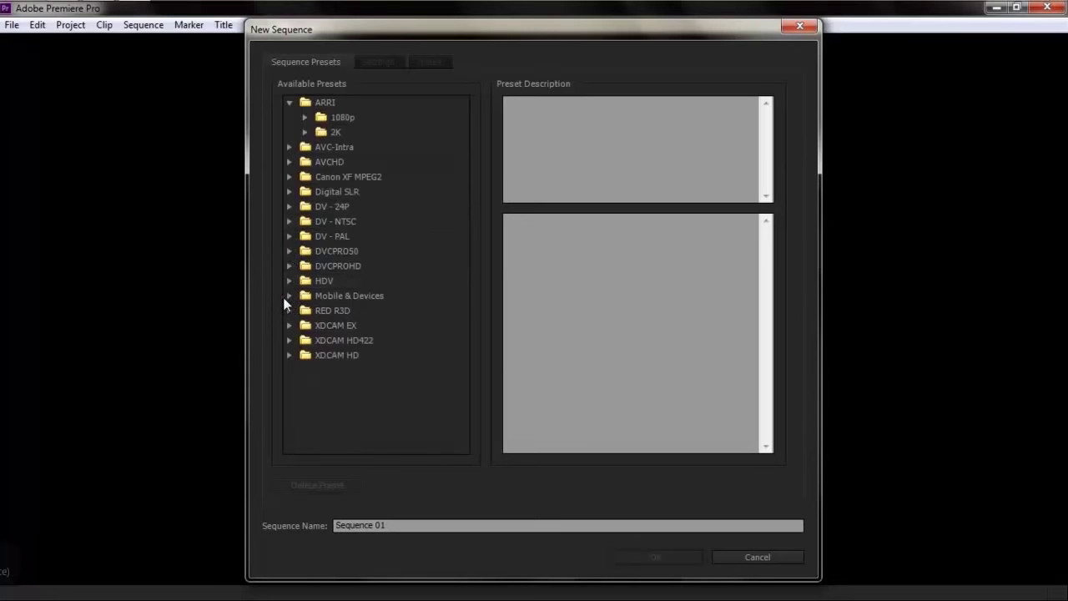
click(289, 297)
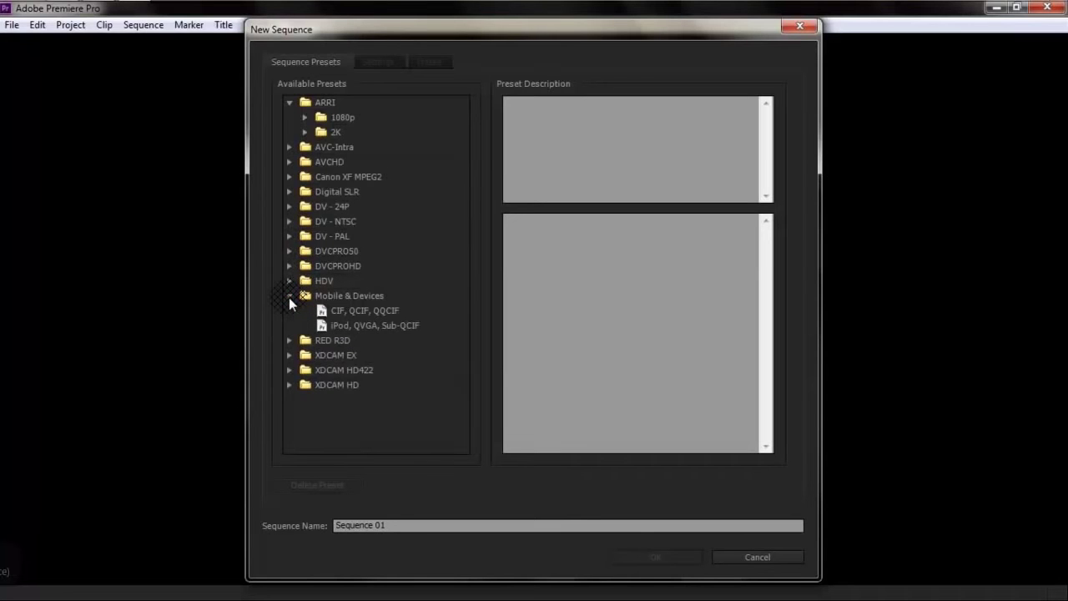
click(289, 297)
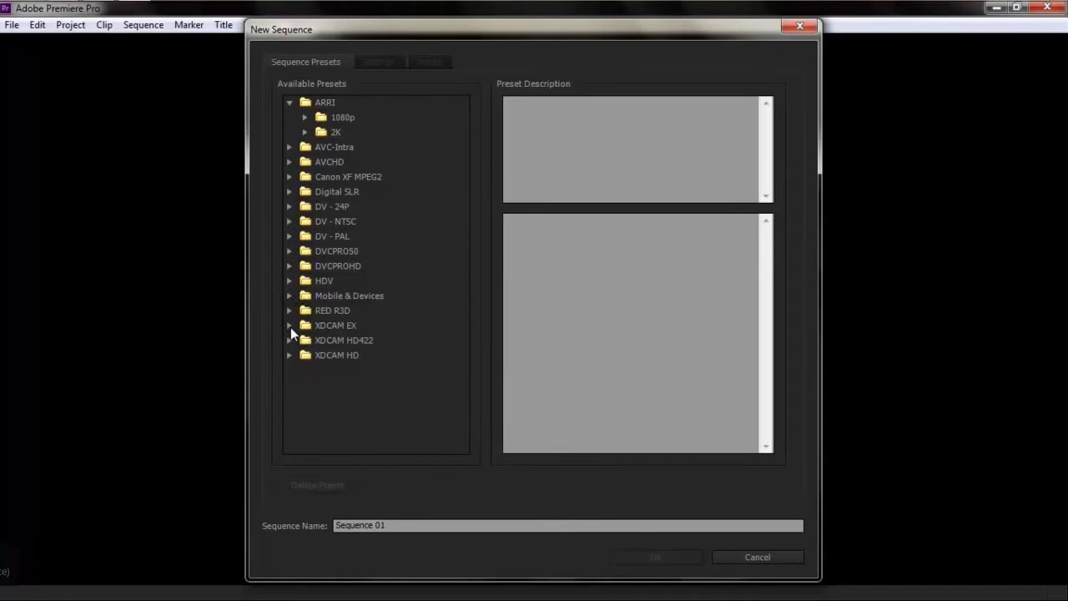
click(290, 325)
click(290, 327)
click(290, 310)
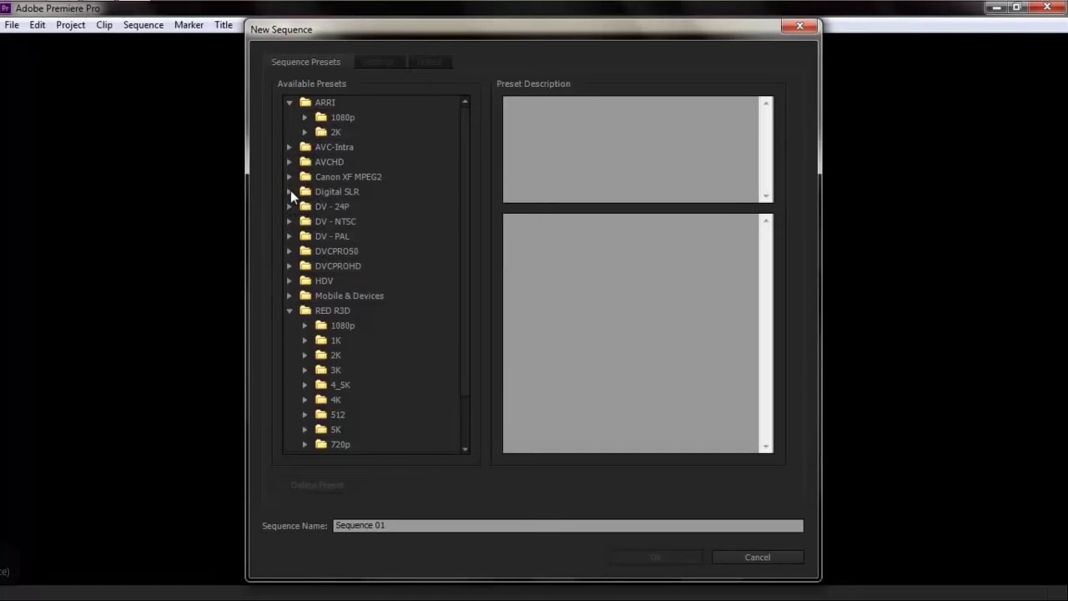
- Review the DSLR 1080p24 preset once more and select AVCHD 1080i25 (50i) from the AVCHD 1080i group for the sequence
click(291, 191)
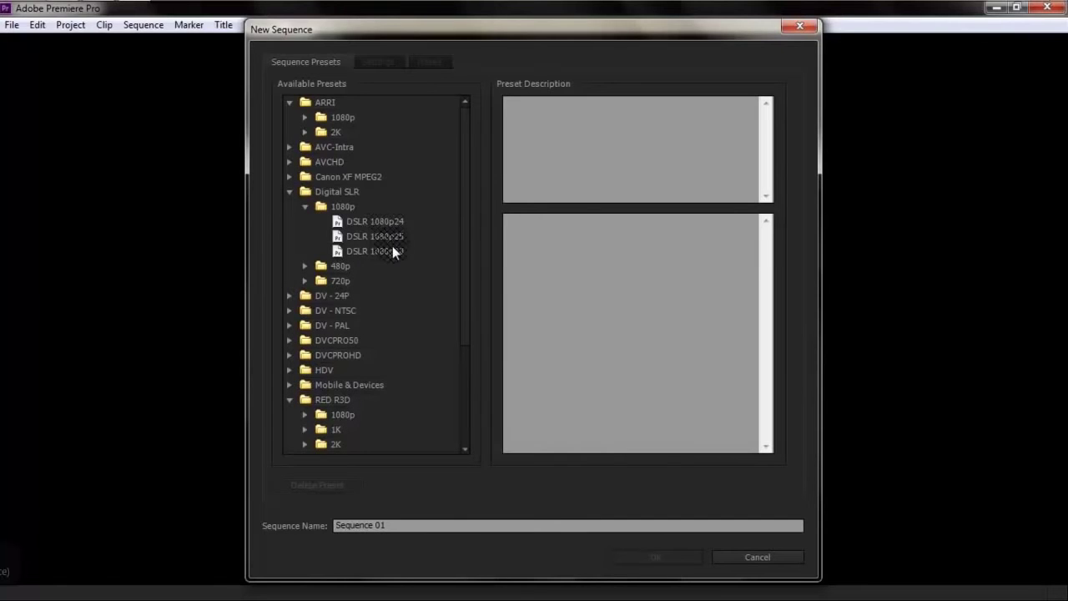
click(377, 222)
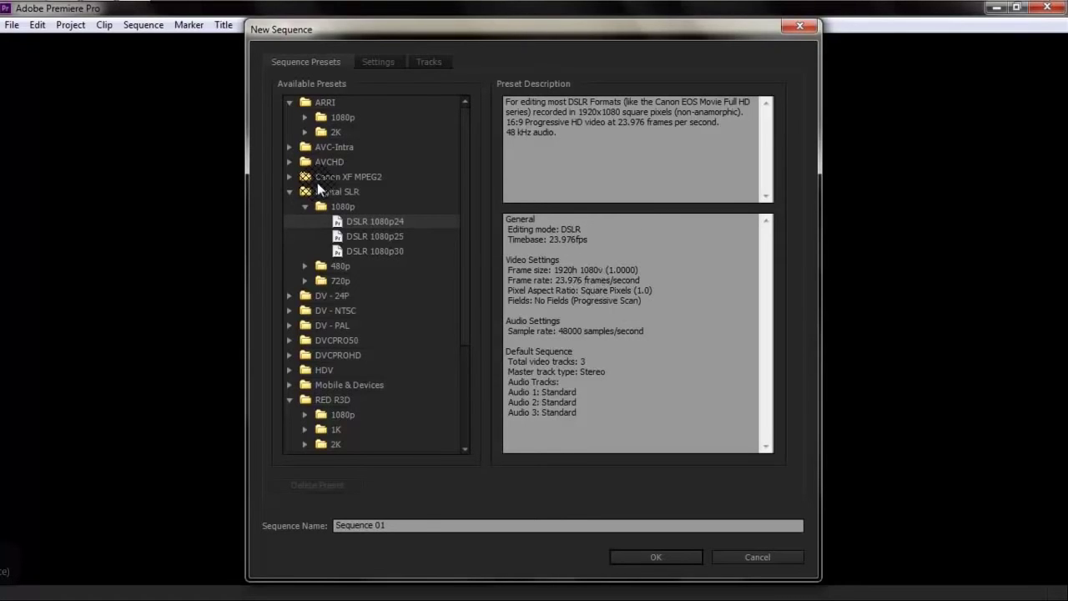
click(288, 163)
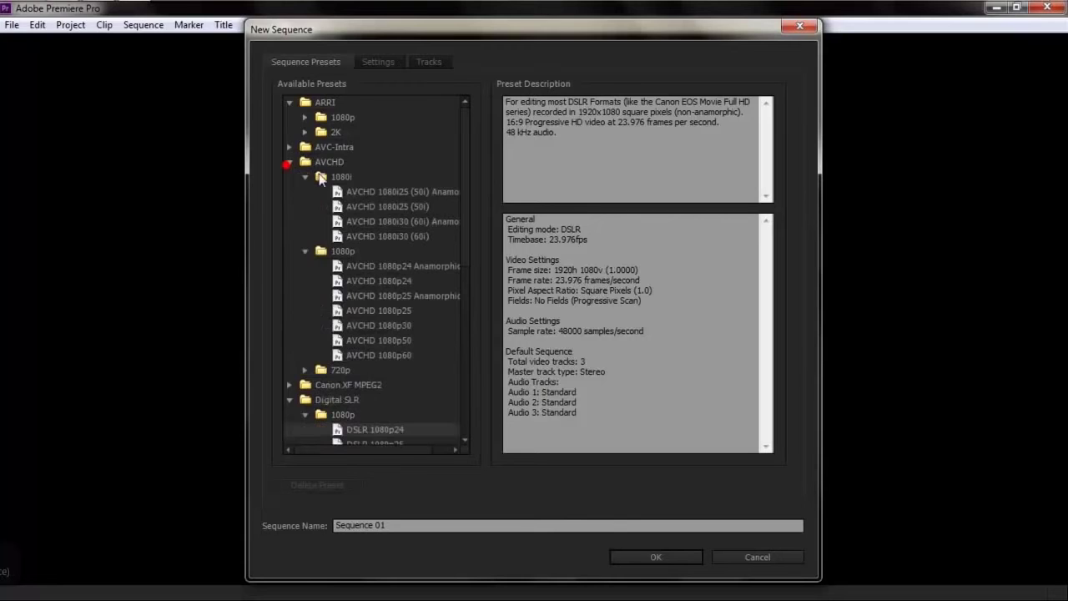
click(397, 192)
click(397, 206)
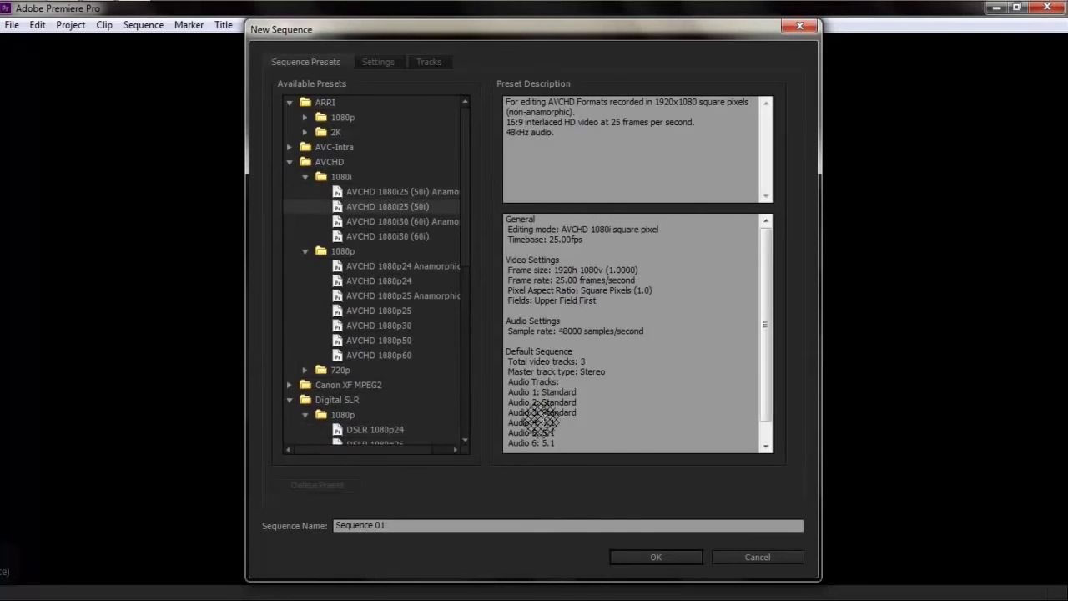
- Switch to Adobe Photoshop
mouse_move(500, 594)
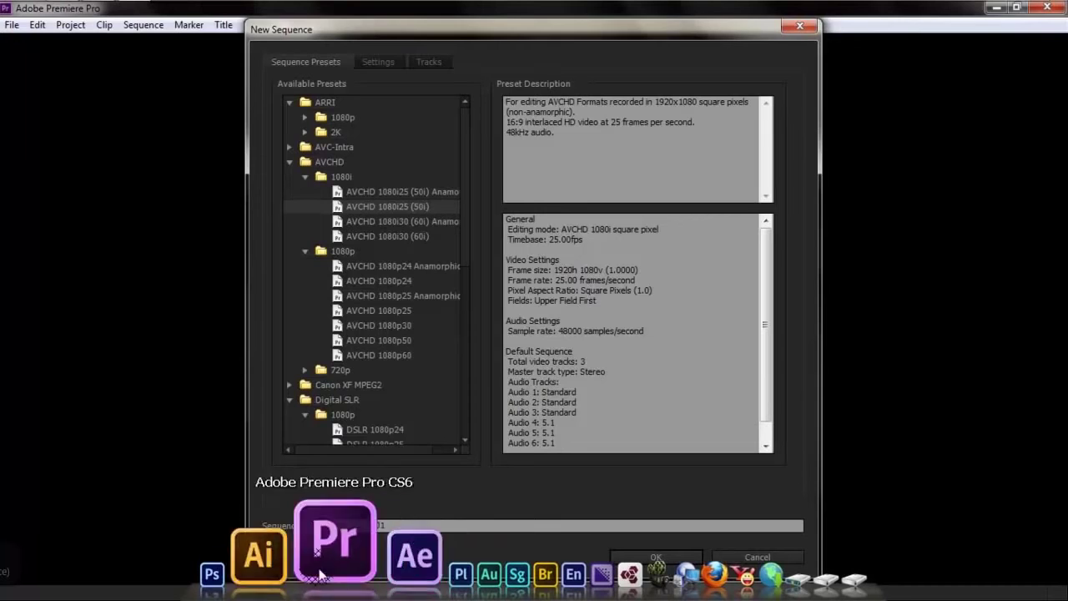
click(279, 560)
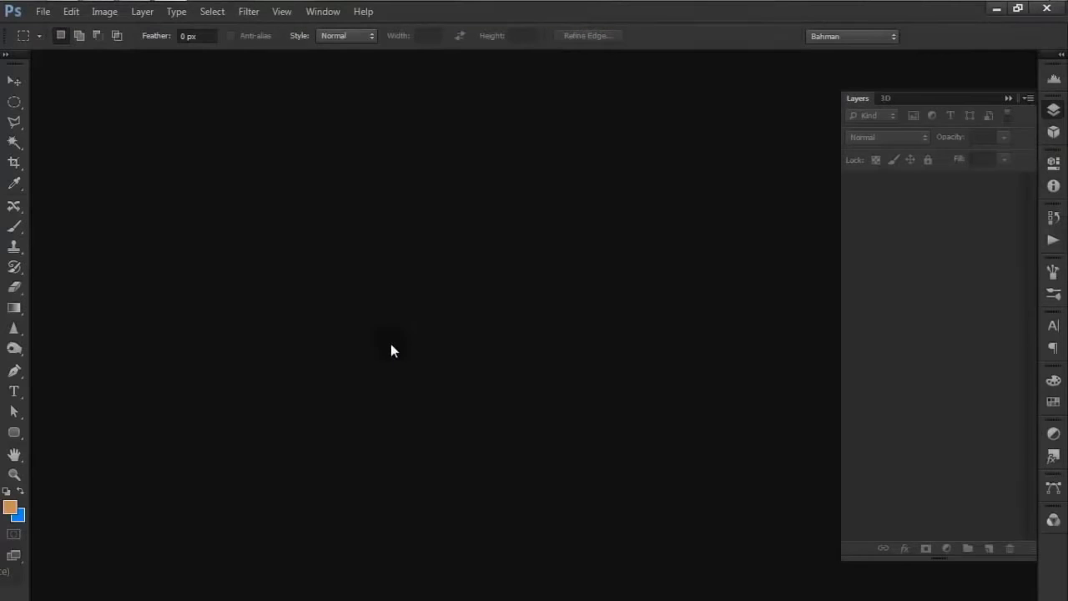
- Create a new document from the Film & Video preset with the HDTV 1080p/29.97 size
click(36, 12)
click(46, 29)
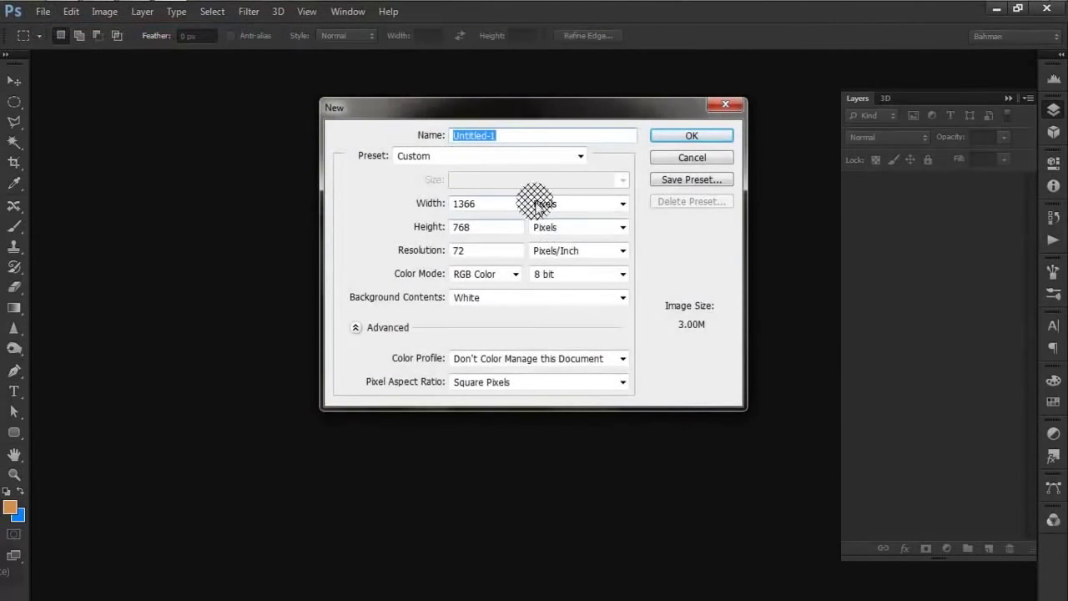
click(560, 157)
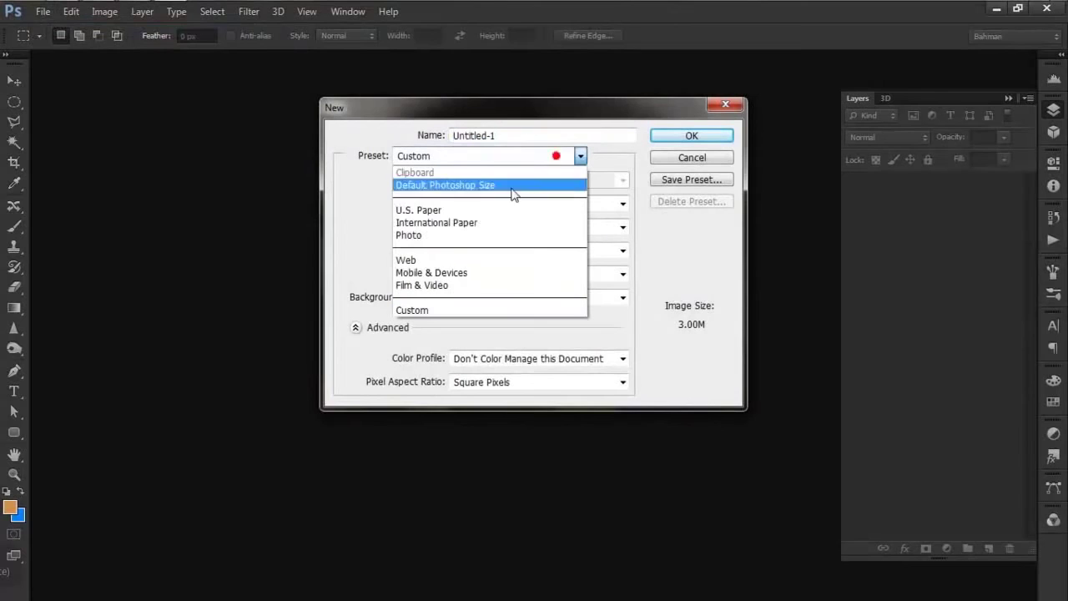
click(477, 284)
click(568, 180)
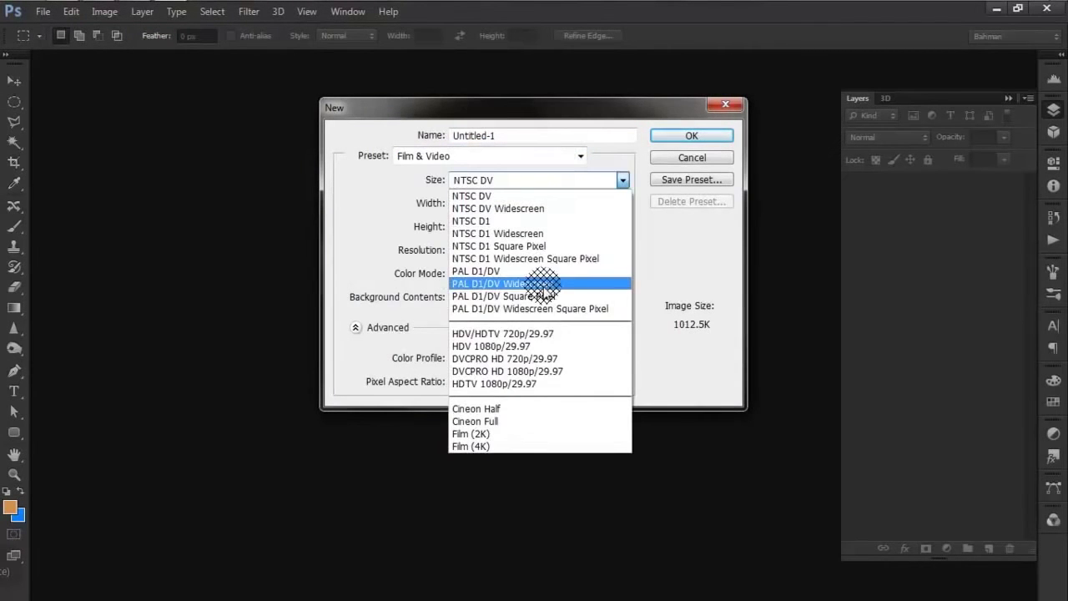
click(527, 385)
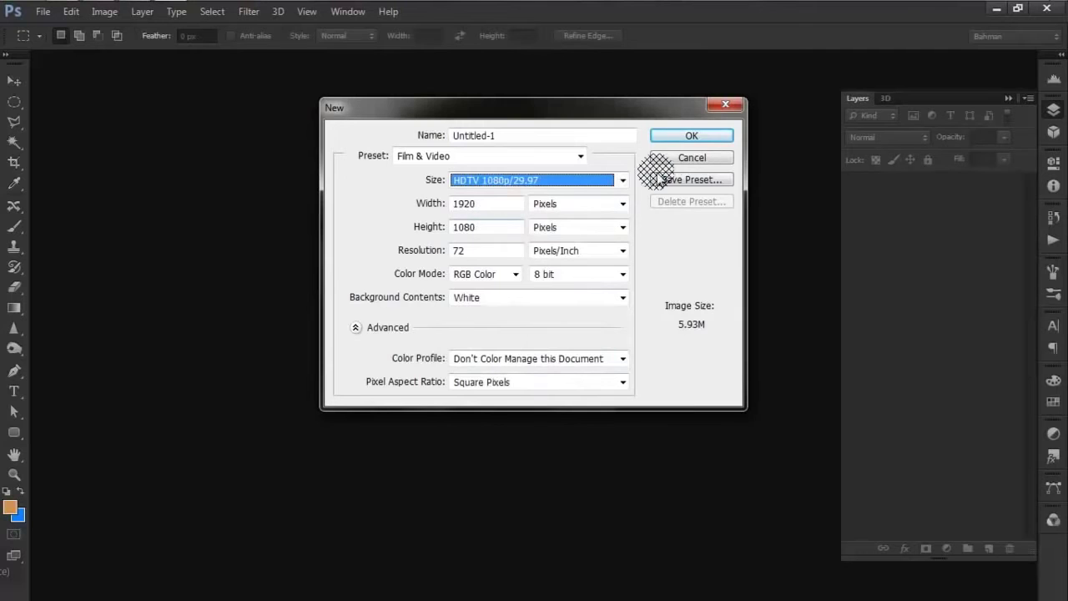
click(692, 136)
click(492, 145)
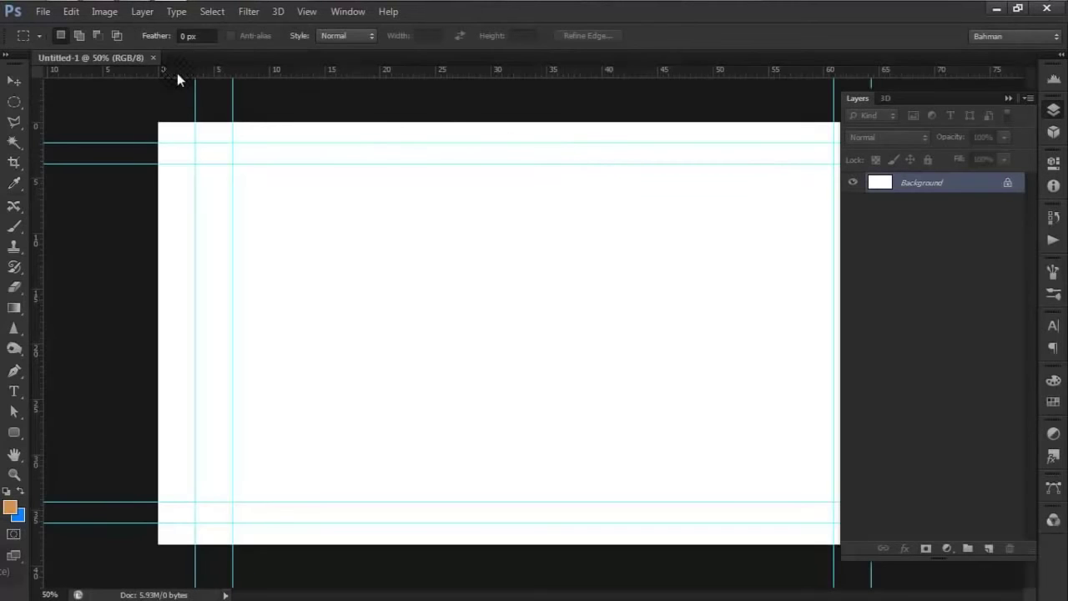
- Try the DVCPRO HD 1080p/29.97 size for a second Film & Video document, but create it with HDV 1080p/29.97
click(43, 12)
click(49, 23)
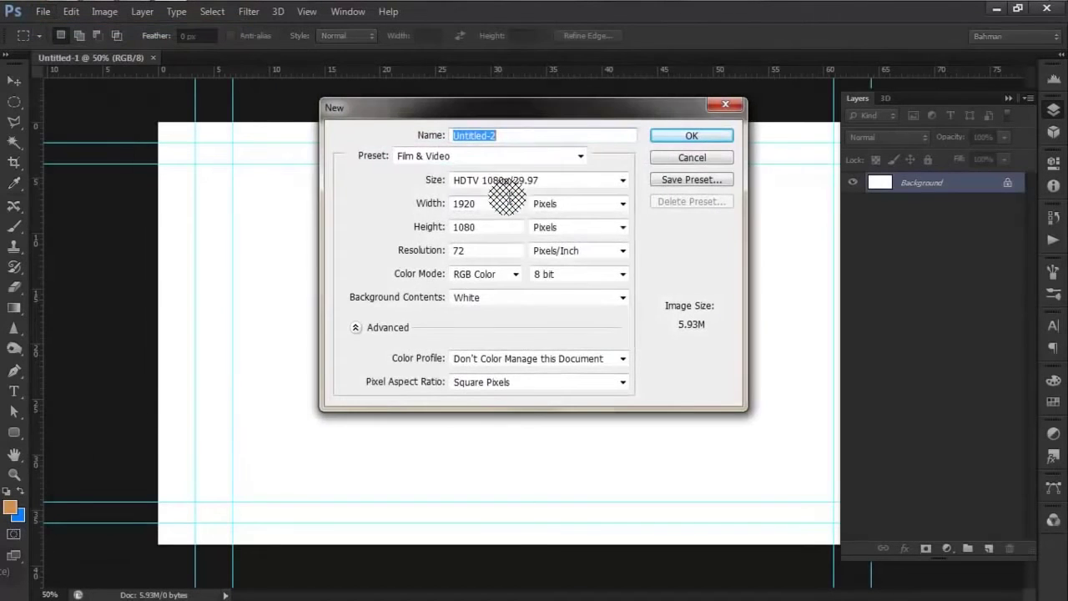
click(543, 180)
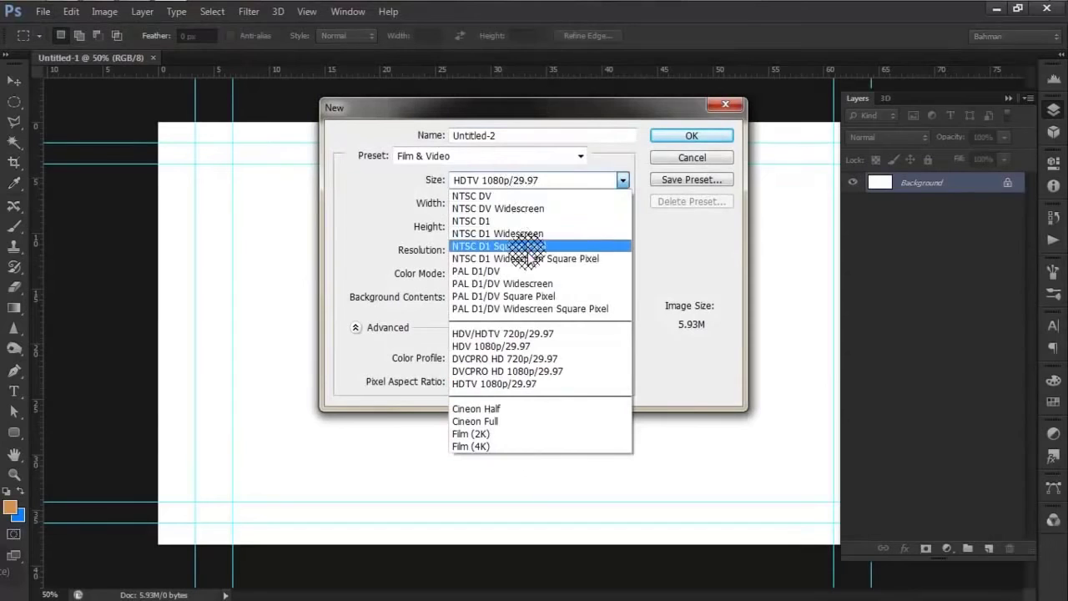
click(534, 369)
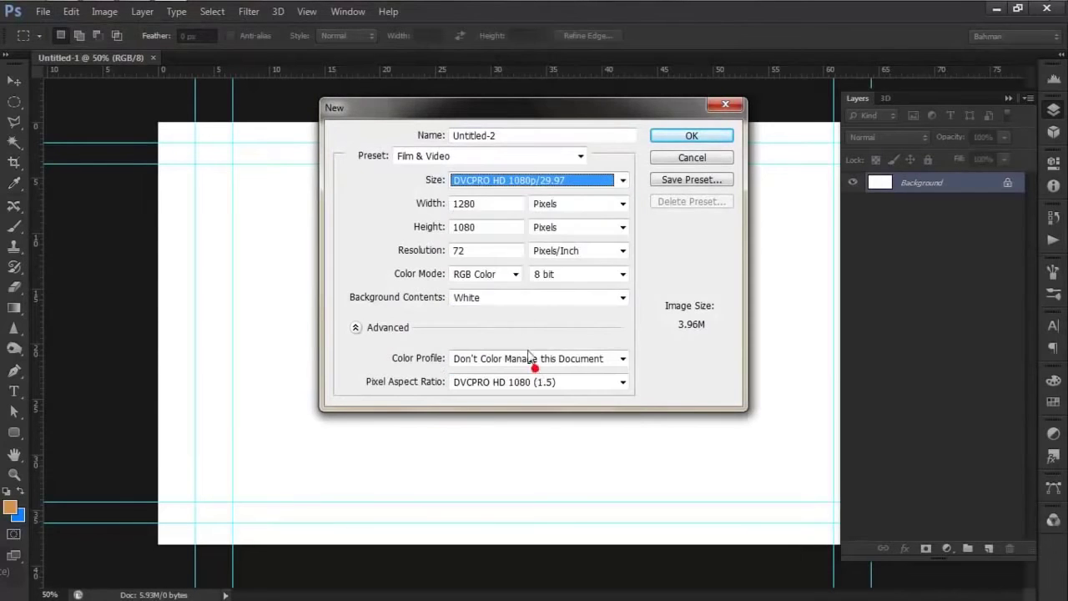
click(532, 183)
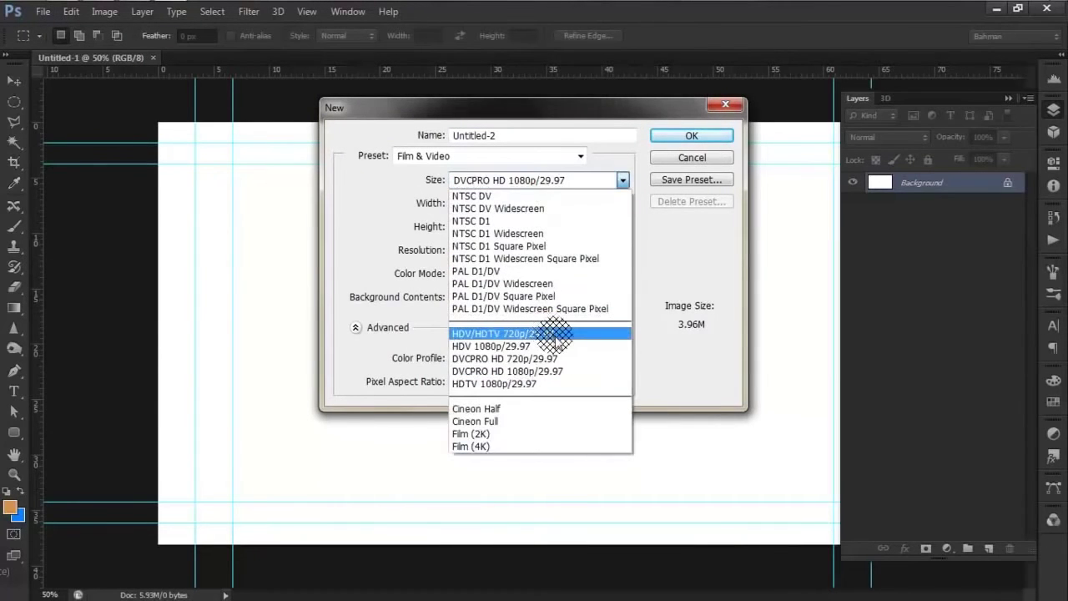
click(560, 345)
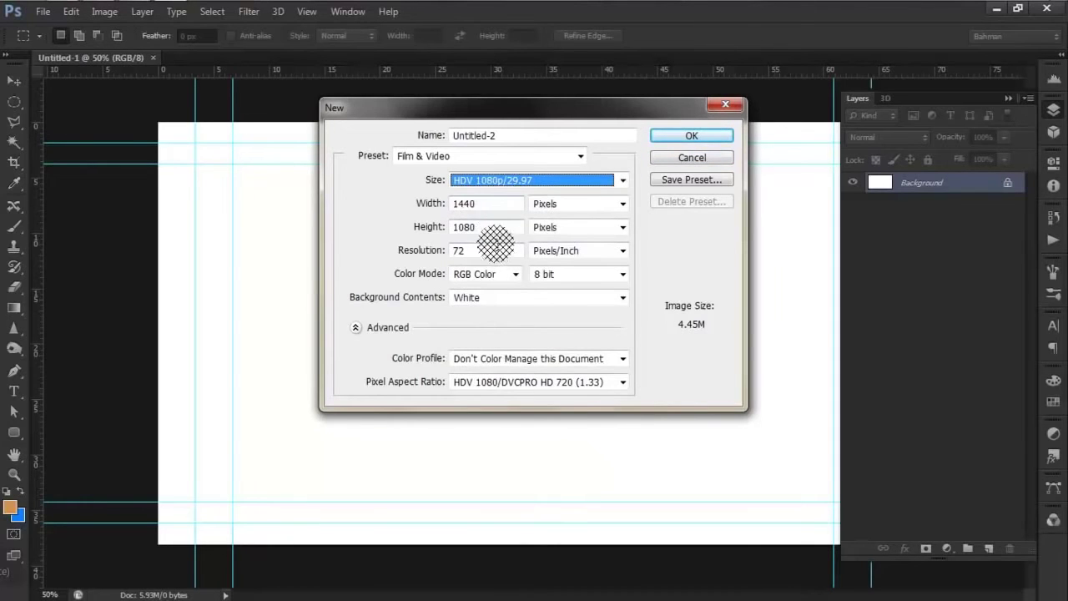
click(688, 136)
click(535, 241)
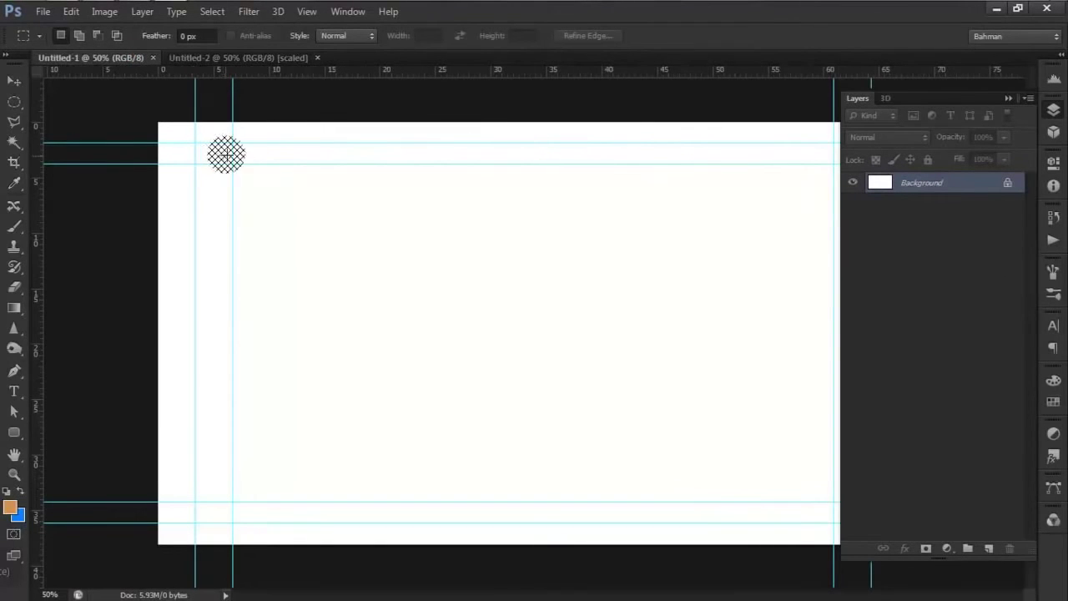
- Compare the on-screen frames of the HDTV and HDV documents by switching between them
click(231, 57)
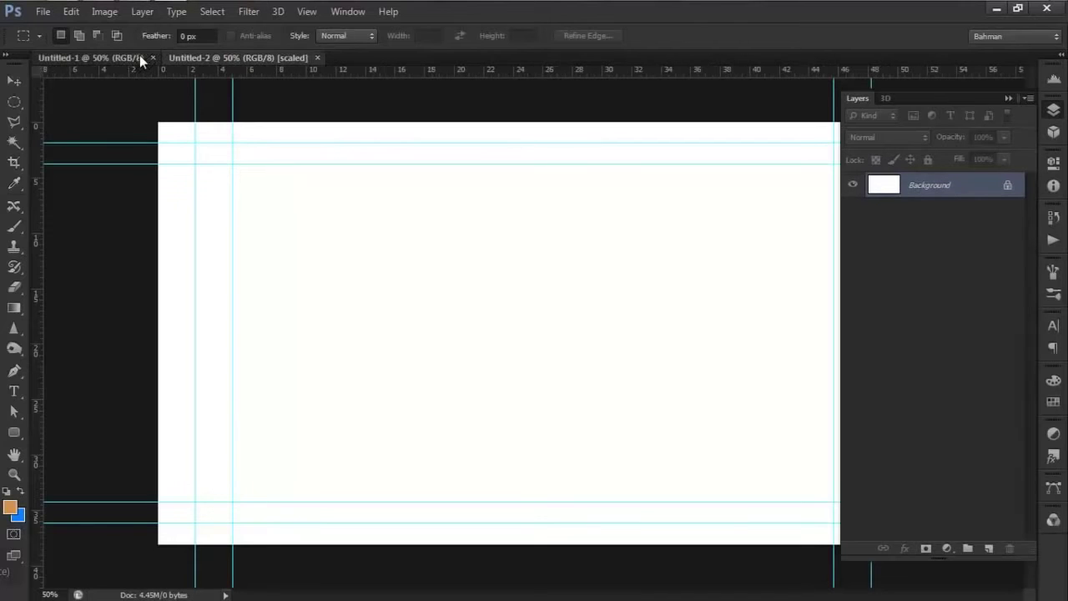
click(139, 55)
click(200, 57)
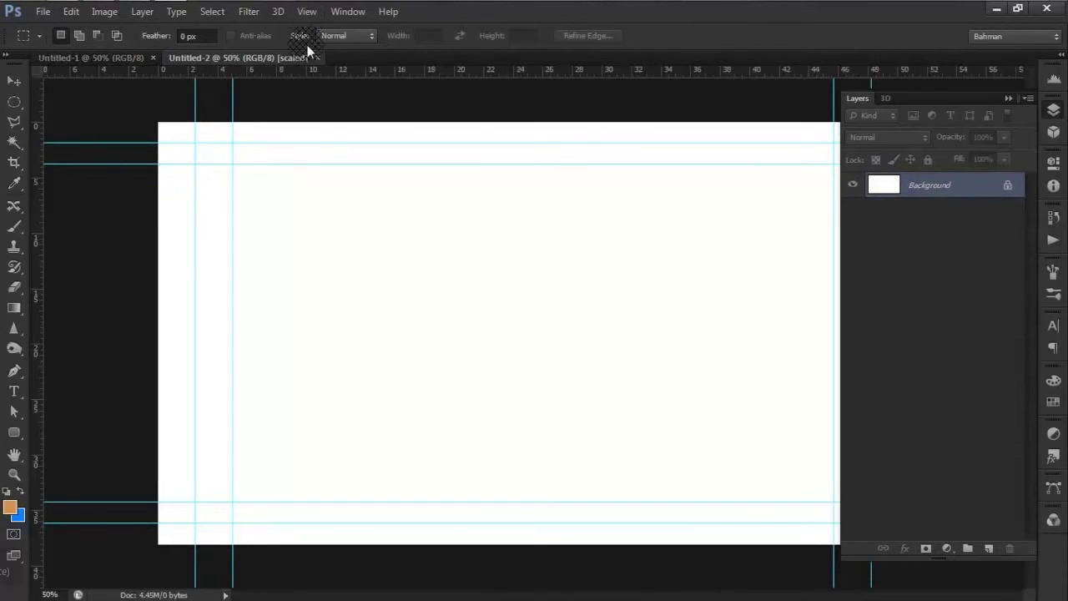
- Add a Solid Color fill layer in dark grey 32302e to the HDTV document Untitled-1
click(124, 57)
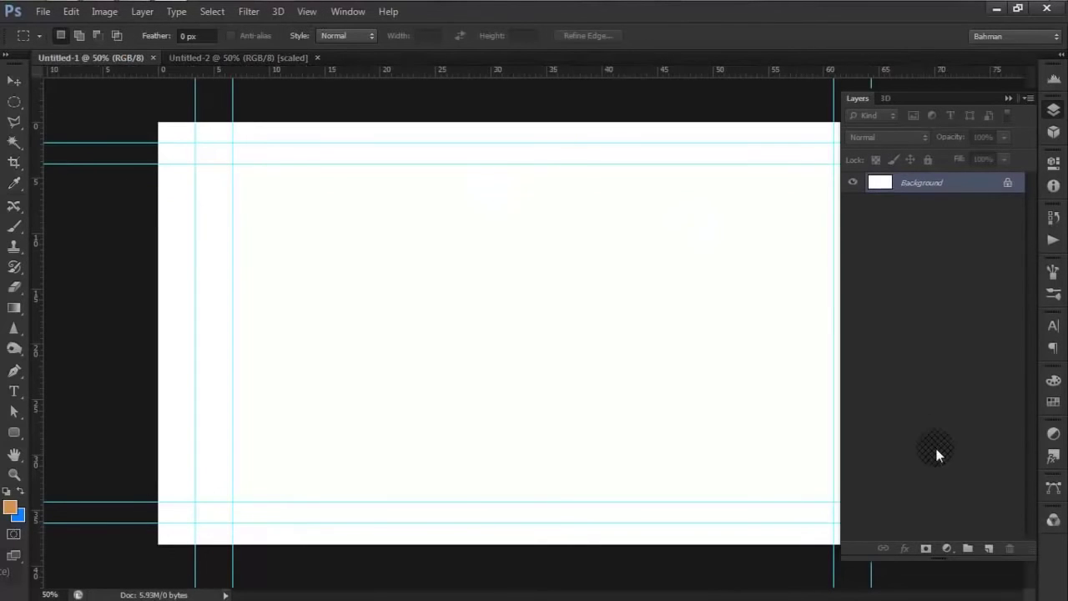
click(947, 548)
click(951, 209)
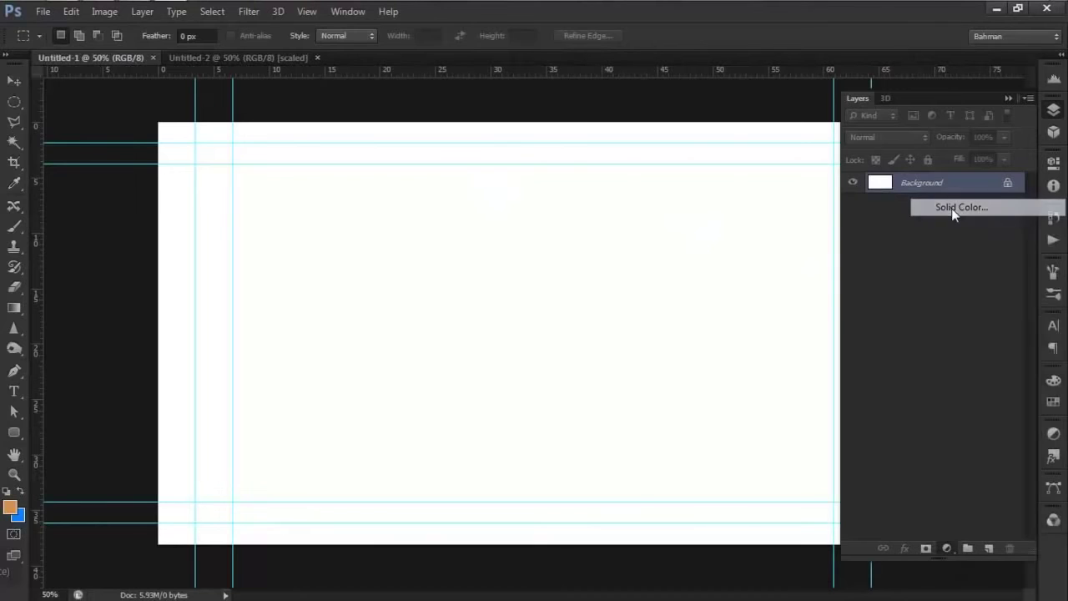
text(32302e)
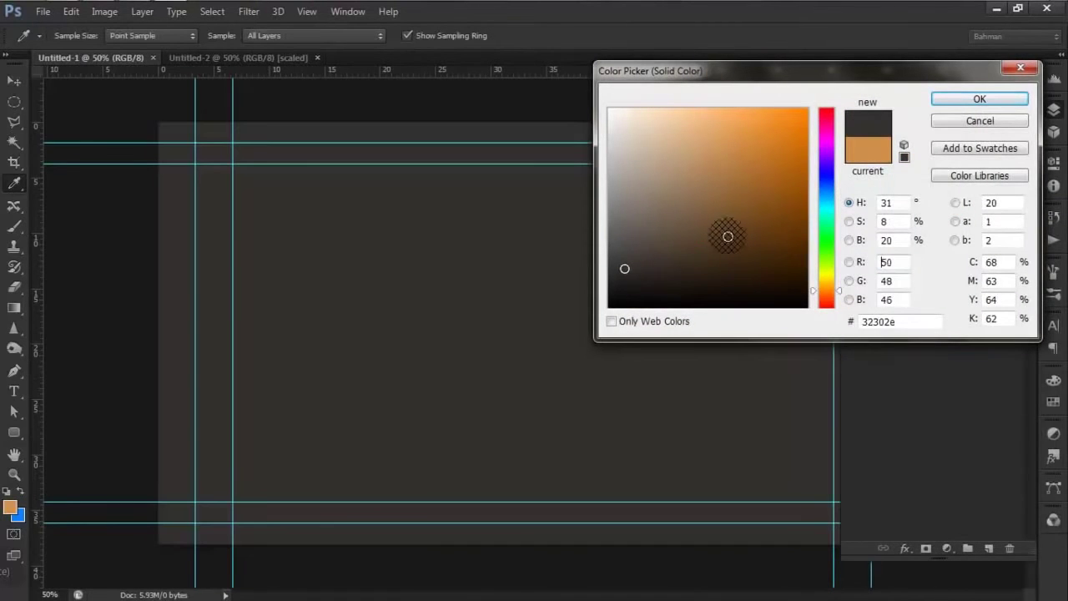
click(980, 99)
- Add a Solid Color fill layer in mid grey 5c5a59 to the HDV document Untitled-2
click(278, 58)
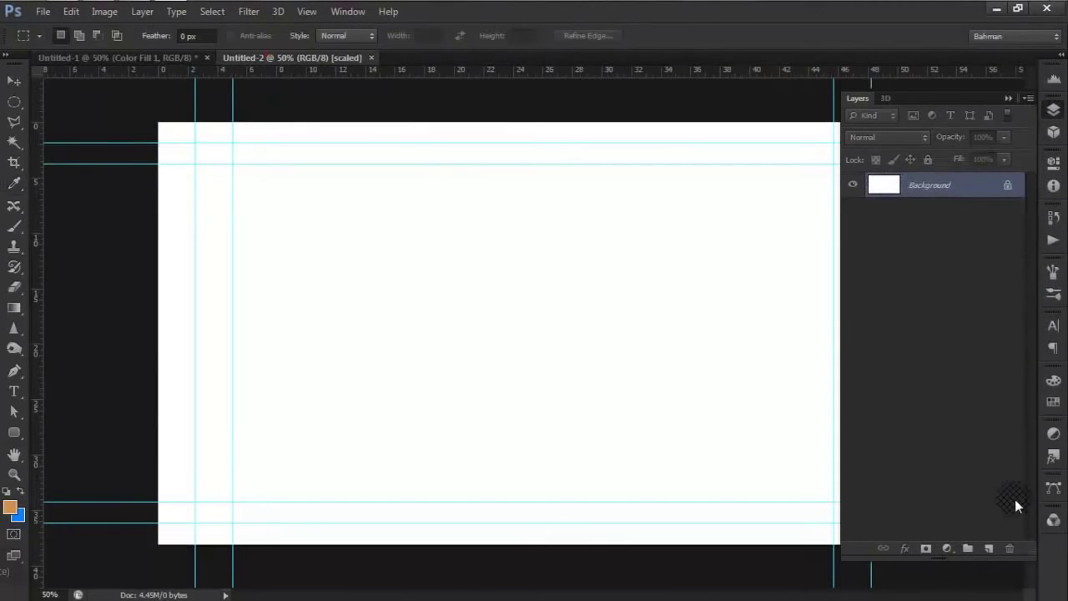
click(946, 548)
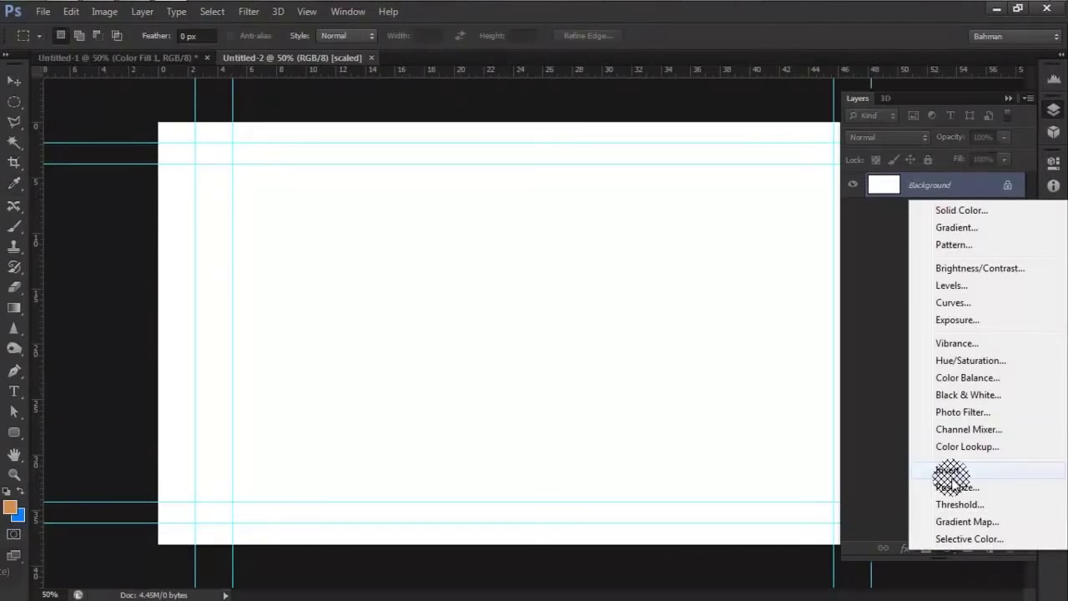
click(953, 209)
click(615, 236)
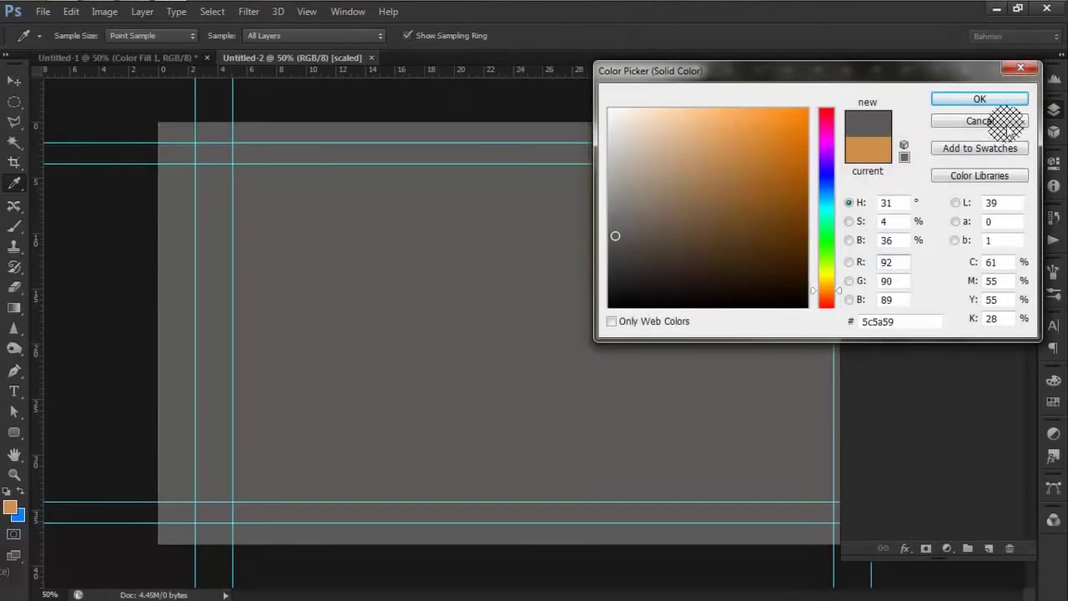
click(980, 98)
- Arrange the two document windows side by side
click(348, 11)
mouse_move(357, 29)
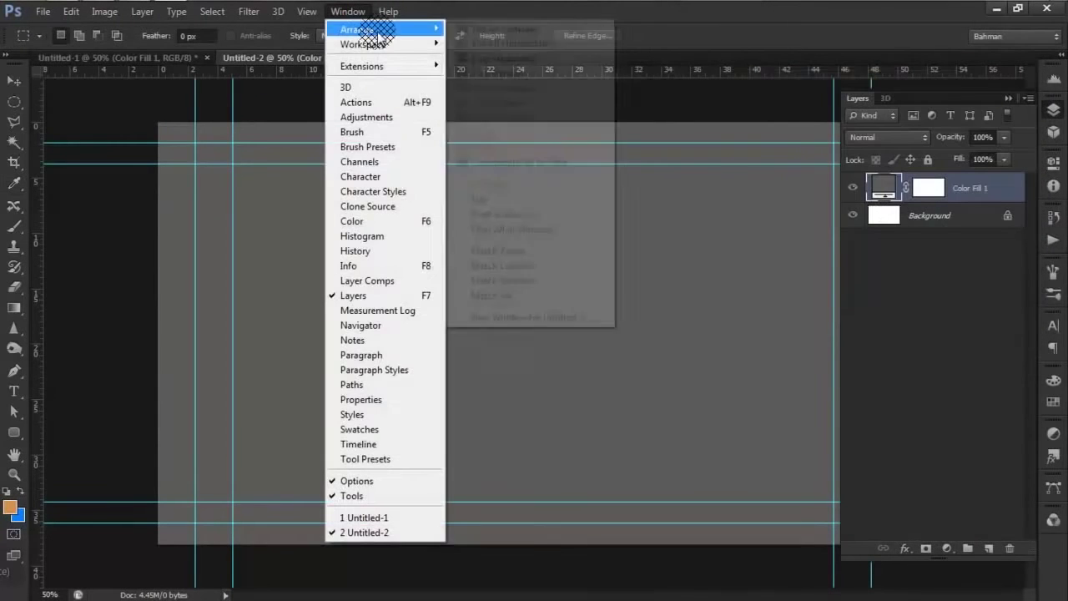
click(482, 73)
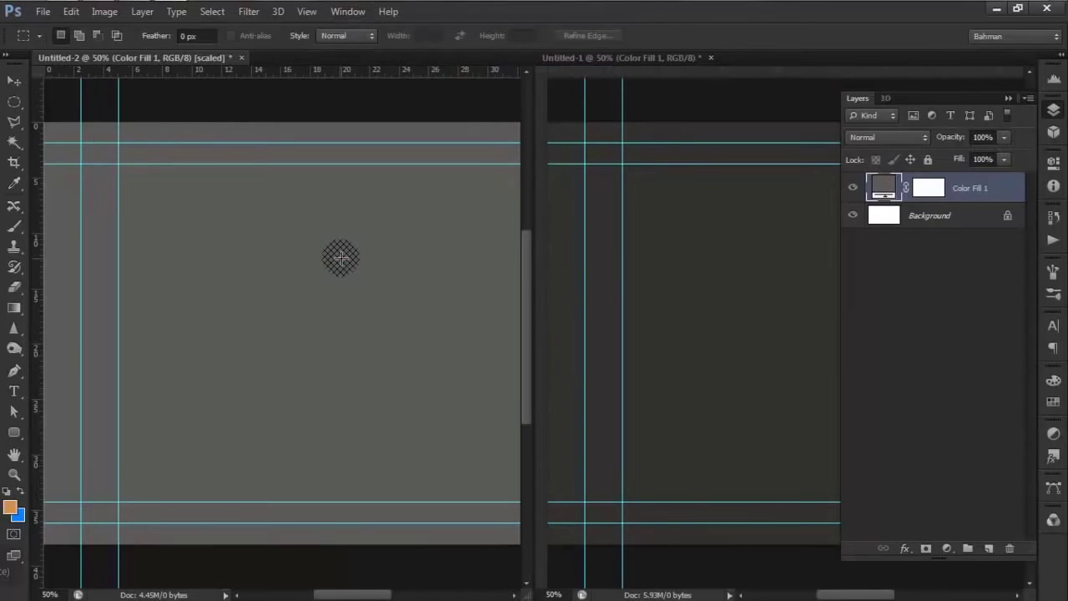
- Check the image size of the HDV document and of the HDTV document without changing either
key(ctrl+alt+i)
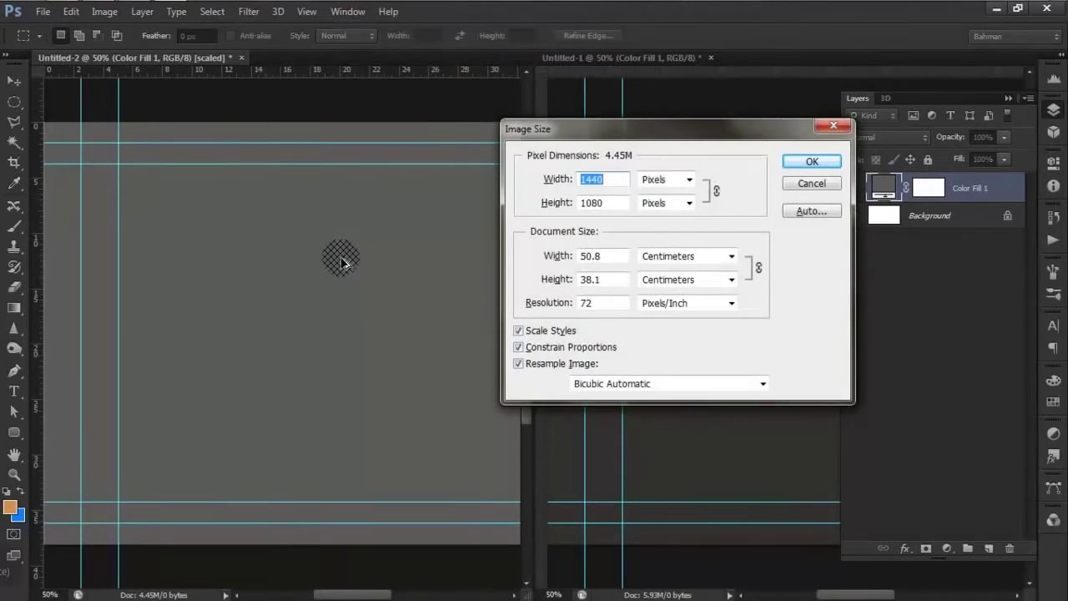
click(805, 163)
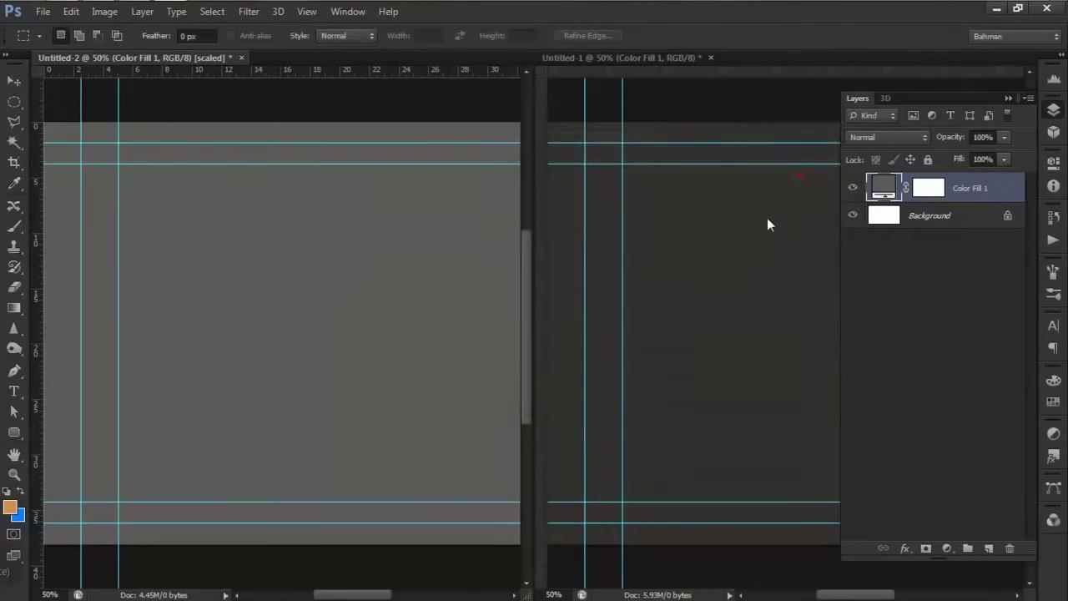
key(ctrl+alt+i)
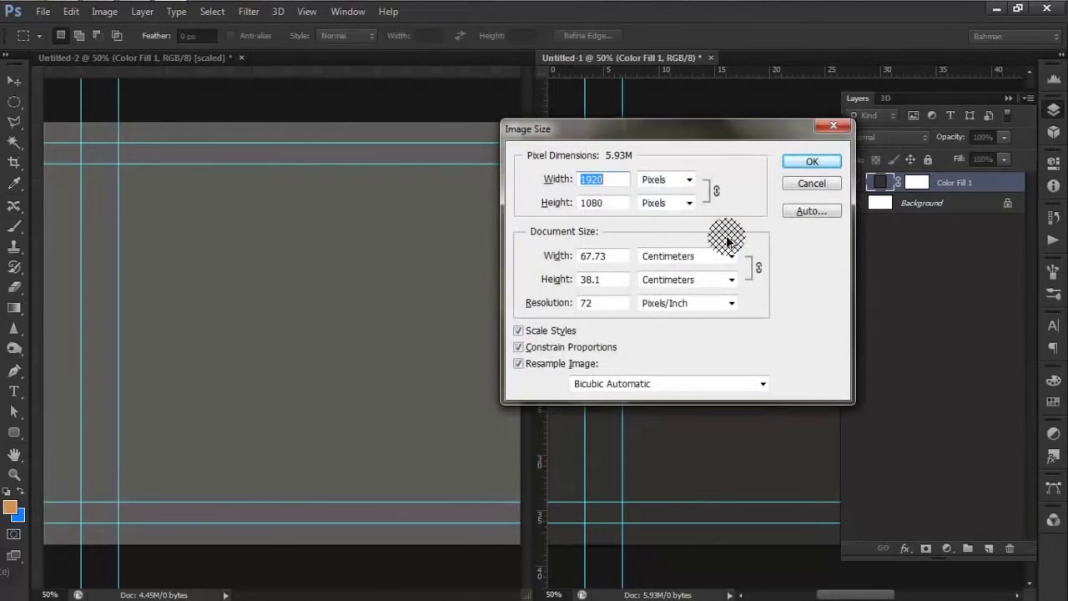
click(810, 183)
- Magnify the HDTV document to 1200% to examine its pixel grid
click(643, 375)
click(643, 375)
click(644, 377)
click(645, 379)
click(645, 378)
click(644, 373)
click(643, 371)
click(643, 372)
click(643, 374)
click(643, 375)
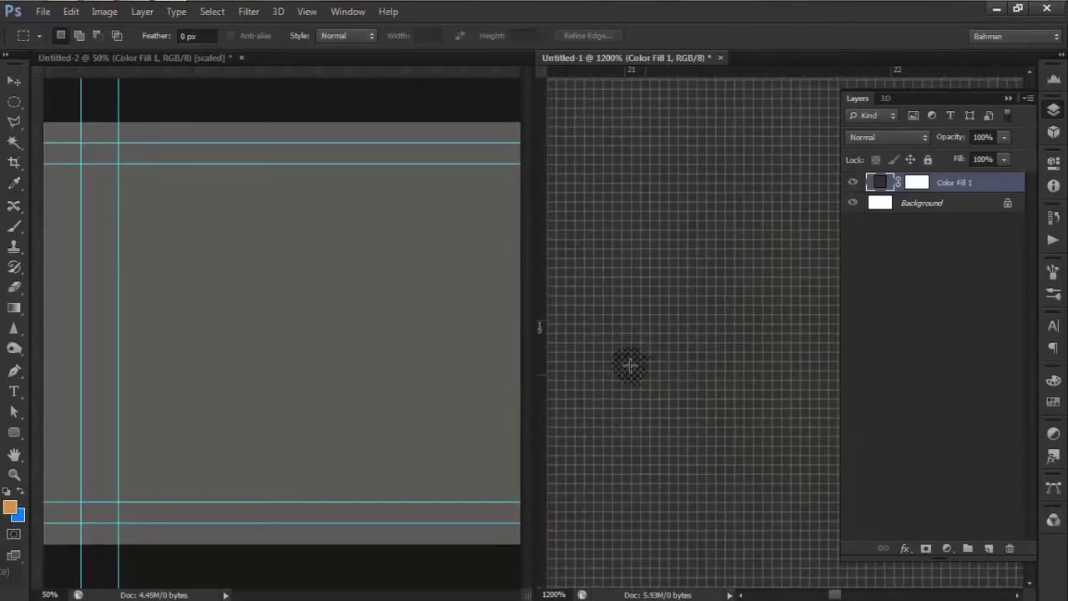
- Magnify the HDV document and the HDTV document to 3200% each to compare their pixel shapes
click(386, 304)
click(386, 305)
click(389, 307)
click(389, 307)
click(389, 307)
click(389, 307)
click(388, 307)
click(388, 307)
click(388, 307)
click(388, 307)
click(389, 307)
click(389, 307)
click(389, 307)
click(388, 307)
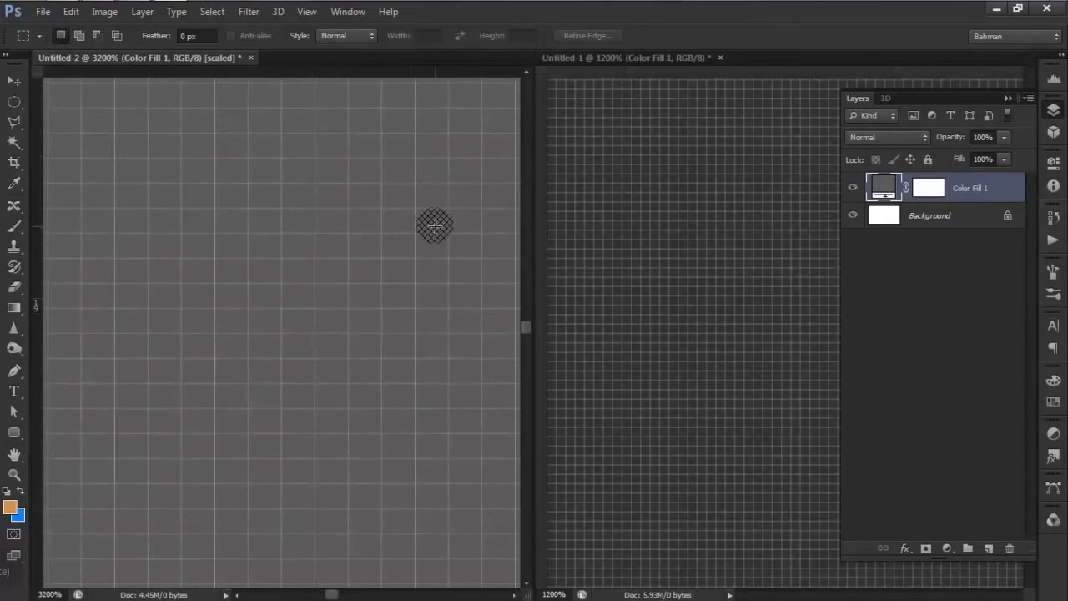
click(661, 291)
ctrl+click(660, 289)
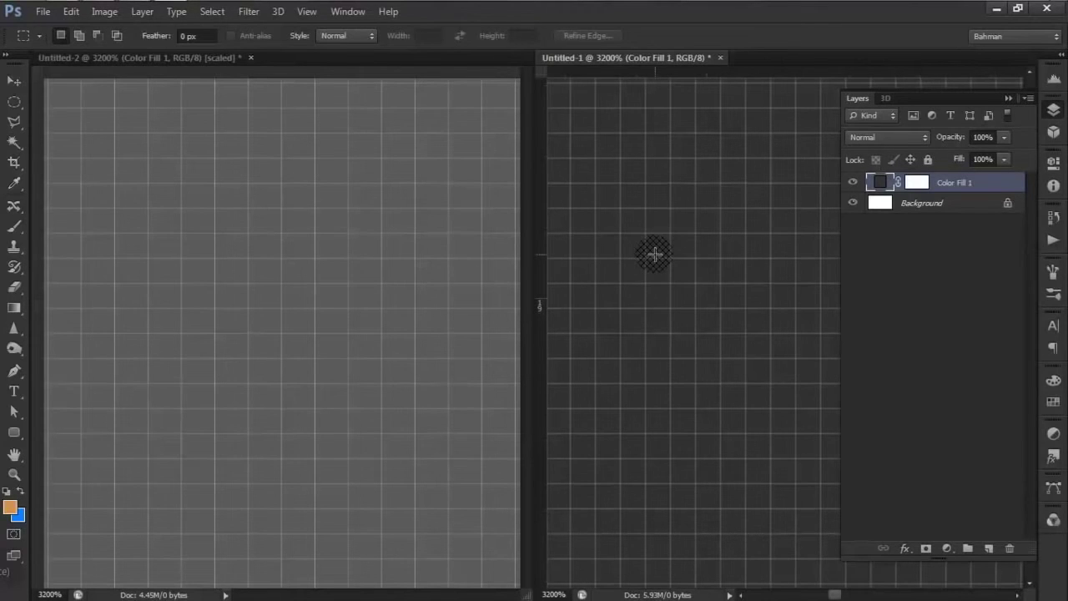
- Zoom the HDV document out to 25% to view its whole frame
click(397, 220)
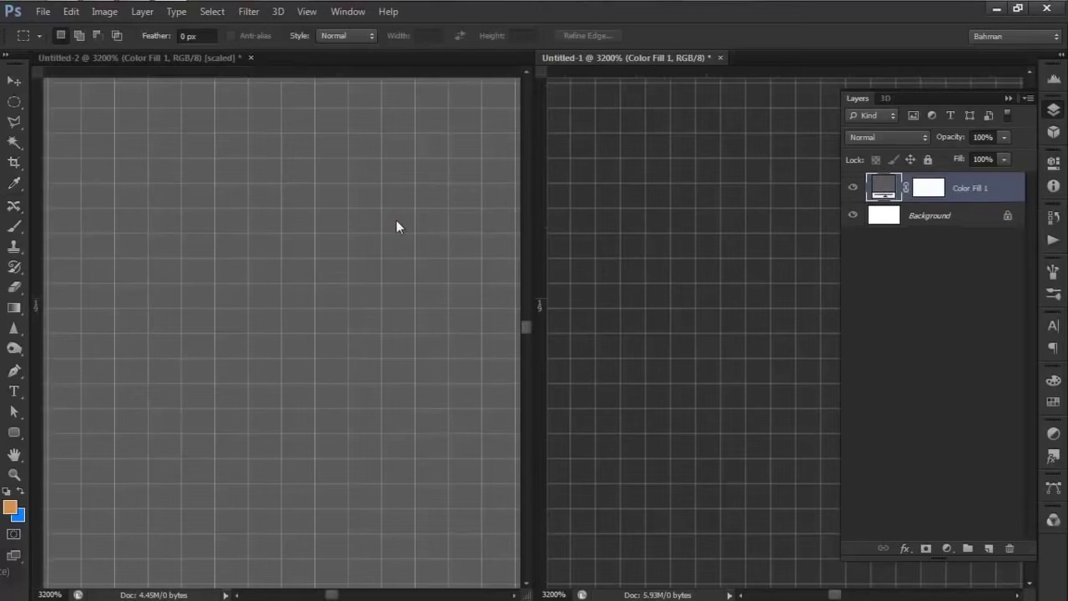
key(ctrl+minus)
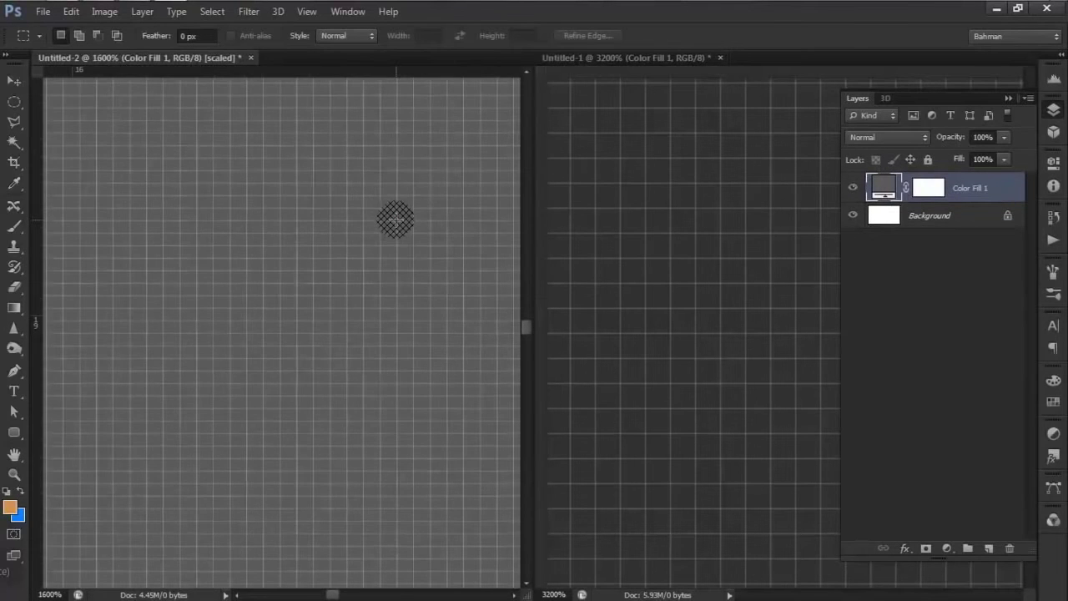
key(ctrl+minus)
key(ctrl+minus)
key(ctrl+minus)
key(ctrl+minus)
key(ctrl+minus)
key(ctrl+minus)
key(ctrl+minus)
key(ctrl+minus)
key(ctrl+minus)
key(ctrl+minus)
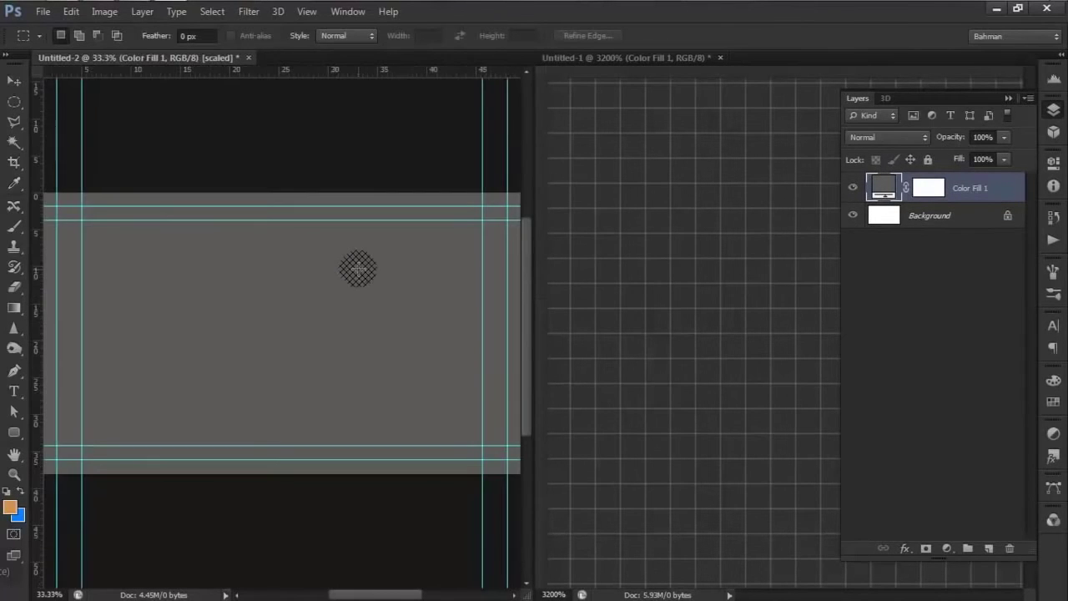
key(ctrl+minus)
- Zoom the HDTV document out to 25% and collapse the Layers panel to compare both whole frames
click(623, 274)
key(ctrl+0)
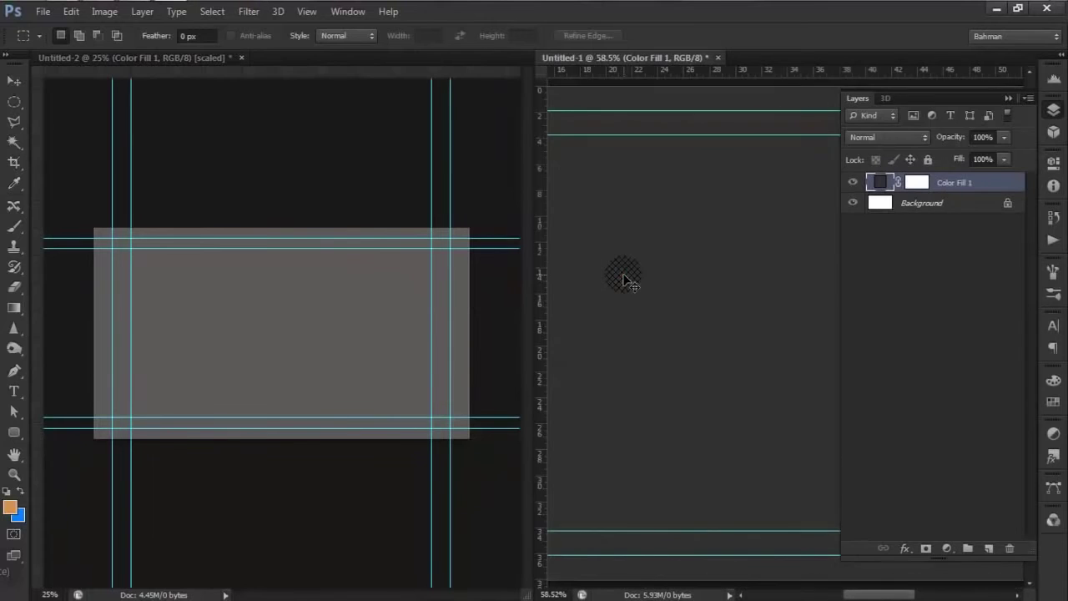
key(ctrl+minus)
key(ctrl+minus)
key(ctrl+minus)
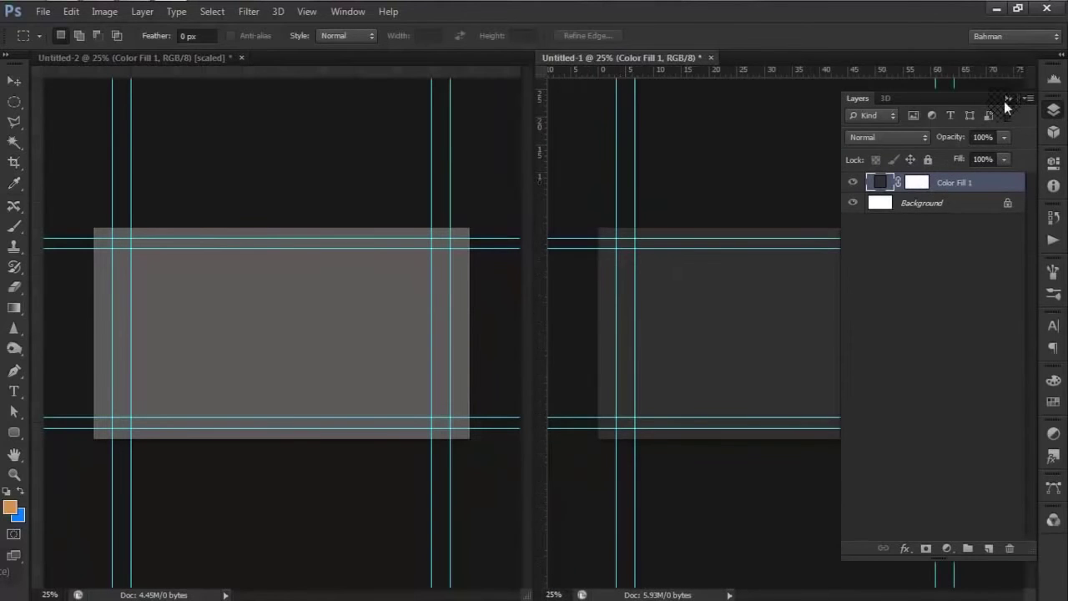
click(1006, 100)
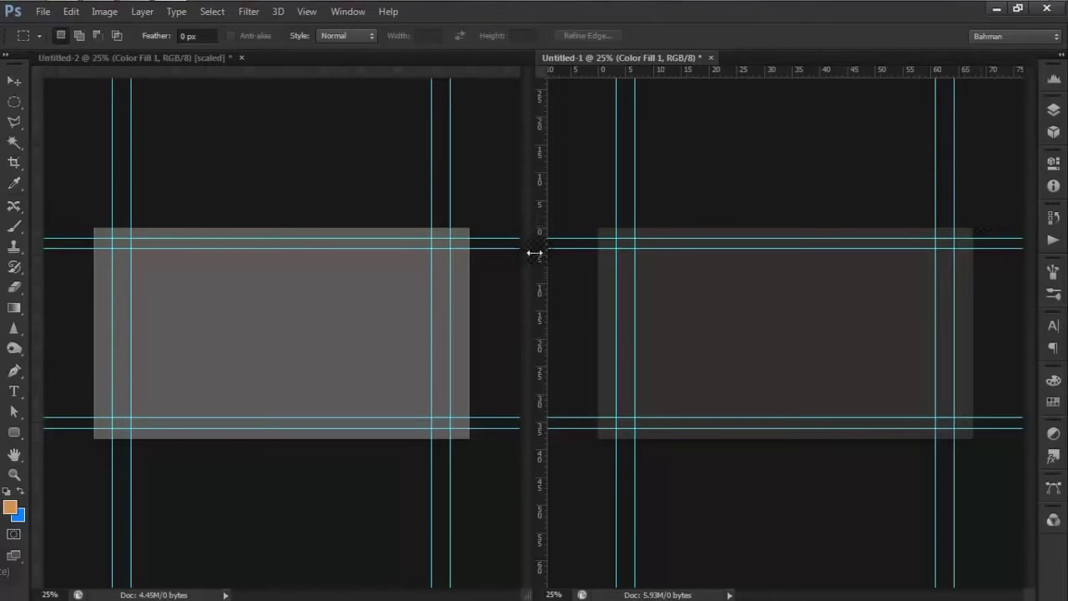
click(321, 284)
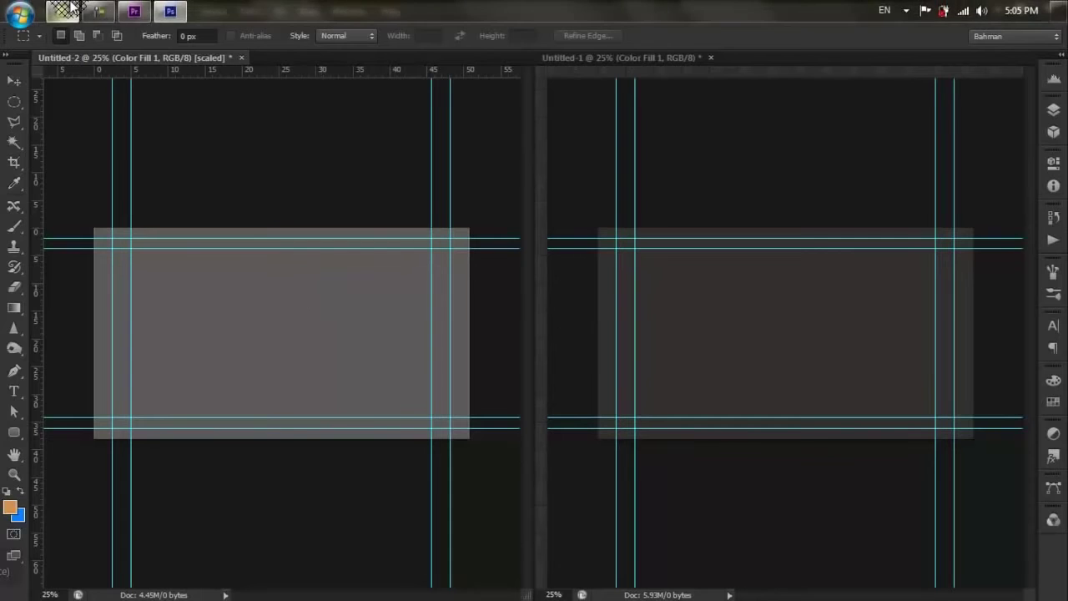
- Switch back to the new sequence presets in Adobe Premiere Pro
click(132, 11)
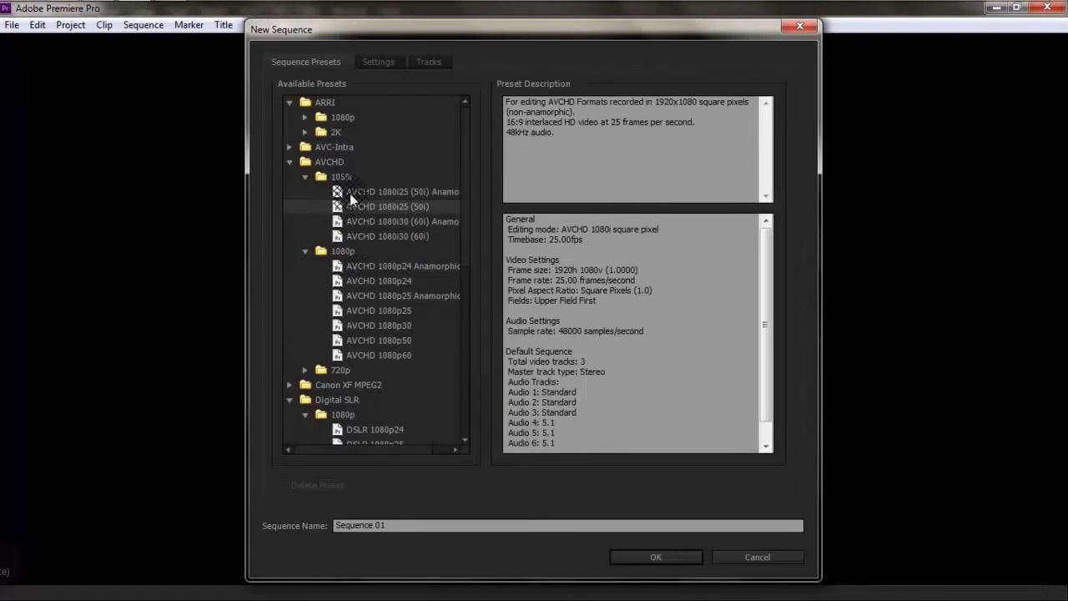
- Collapse the AVCHD presets and select the DSLR 1080p25 preset under Digital SLR
click(289, 161)
click(356, 237)
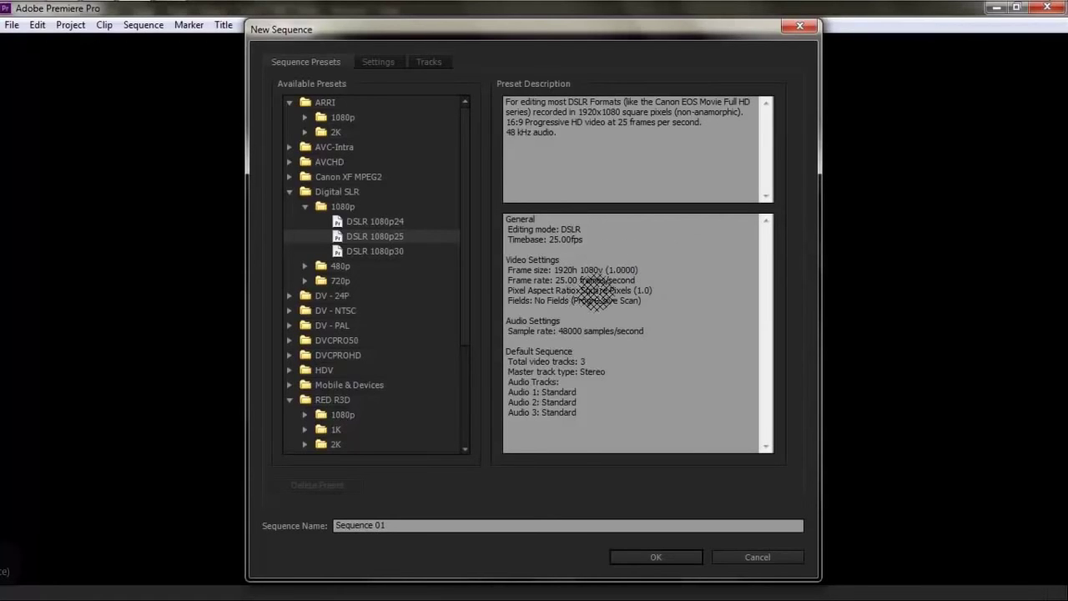
click(637, 285)
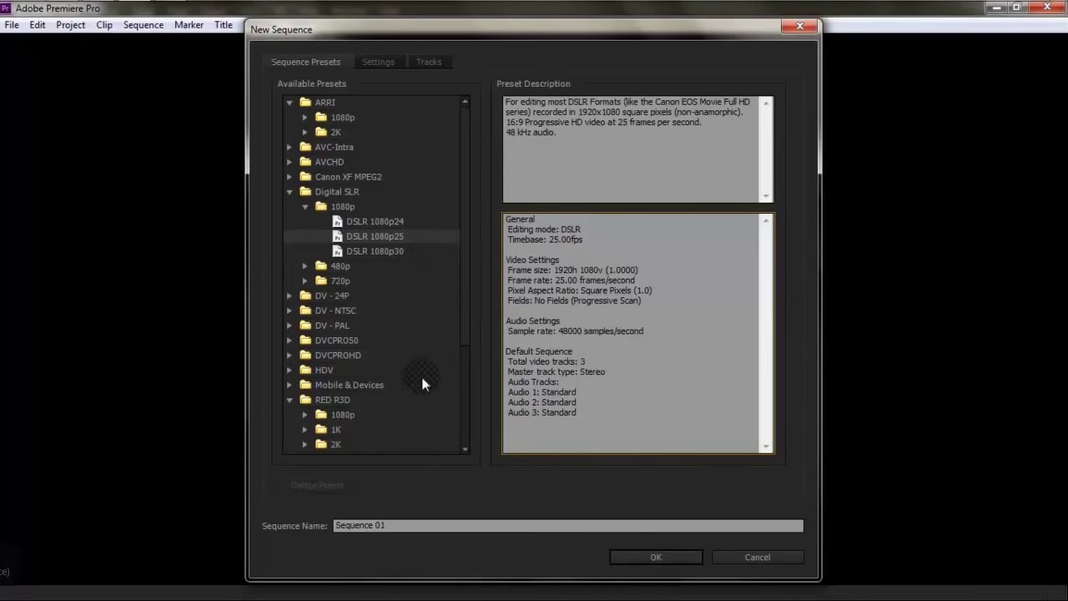
- Review the detailed settings behind the selected DSLR preset, including the available editing modes
click(380, 63)
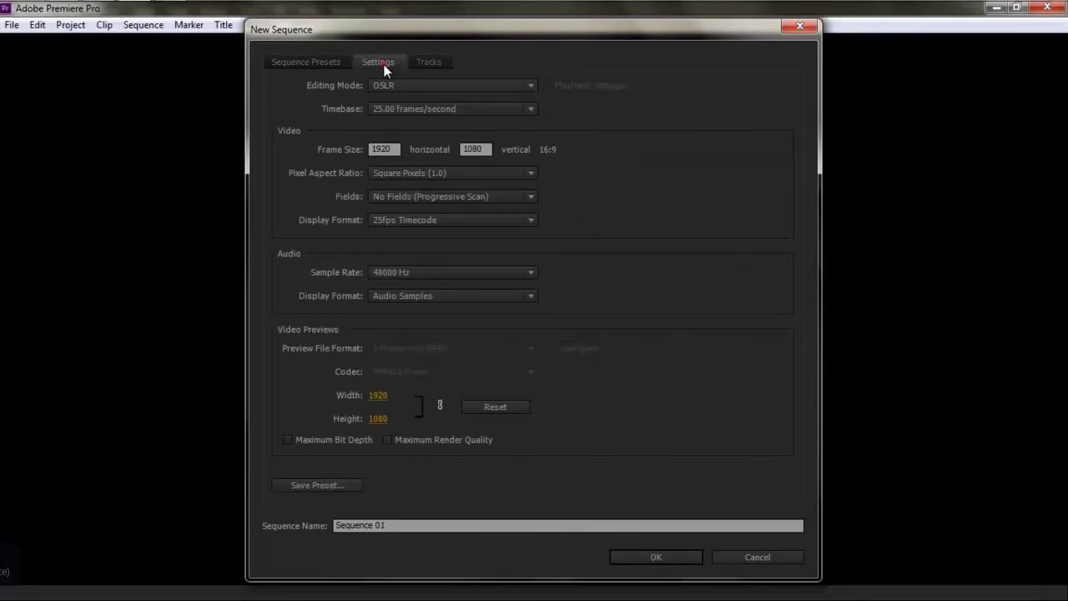
click(307, 64)
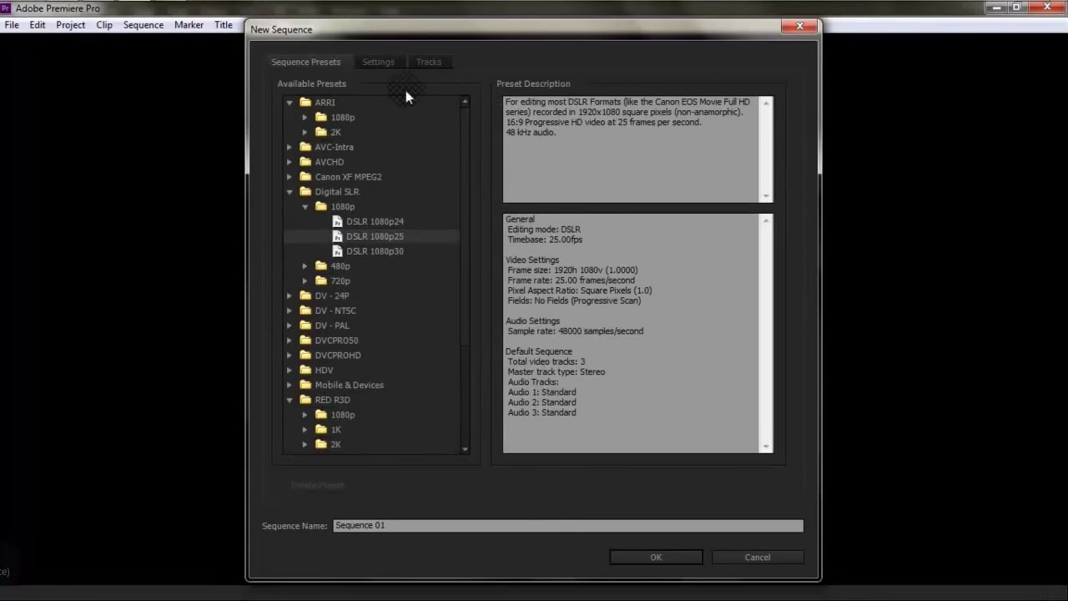
click(380, 63)
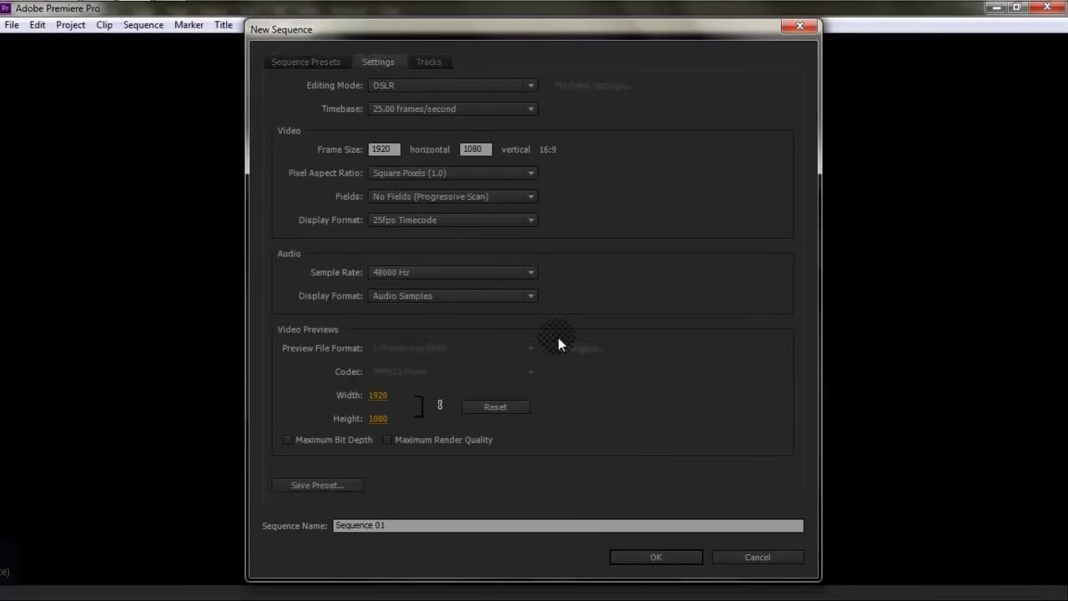
click(419, 90)
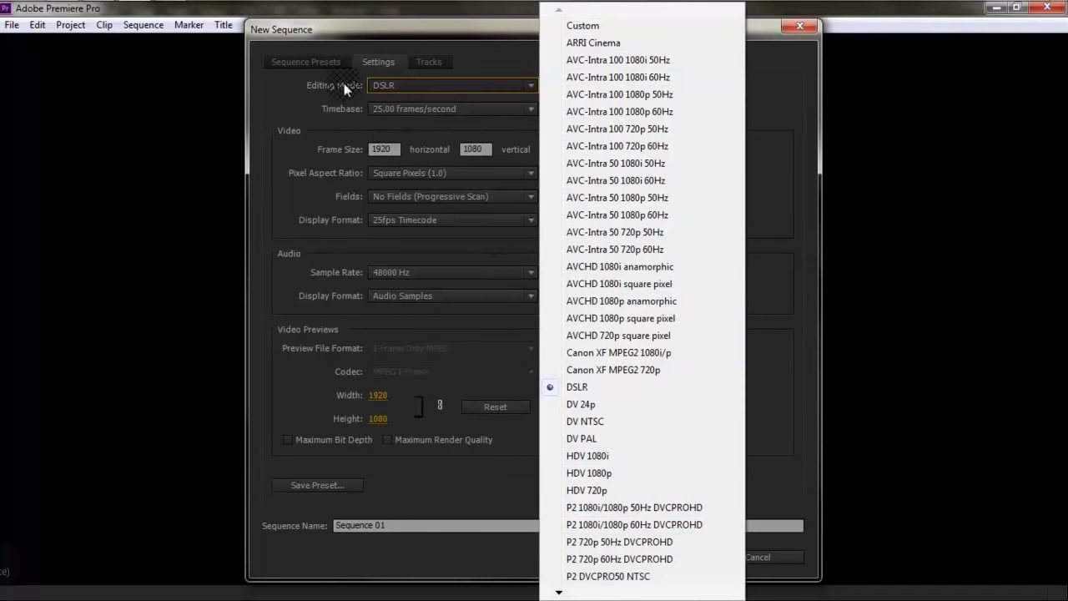
click(324, 62)
click(373, 62)
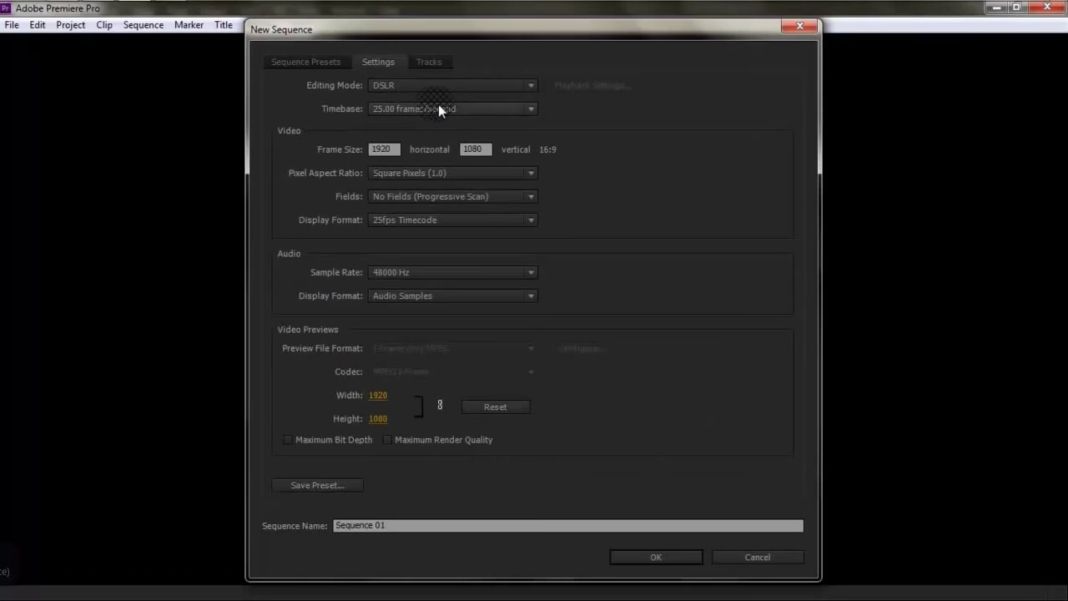
- Set the sequence timebase to 24.00 frames/second after reviewing the available frame rates
click(463, 115)
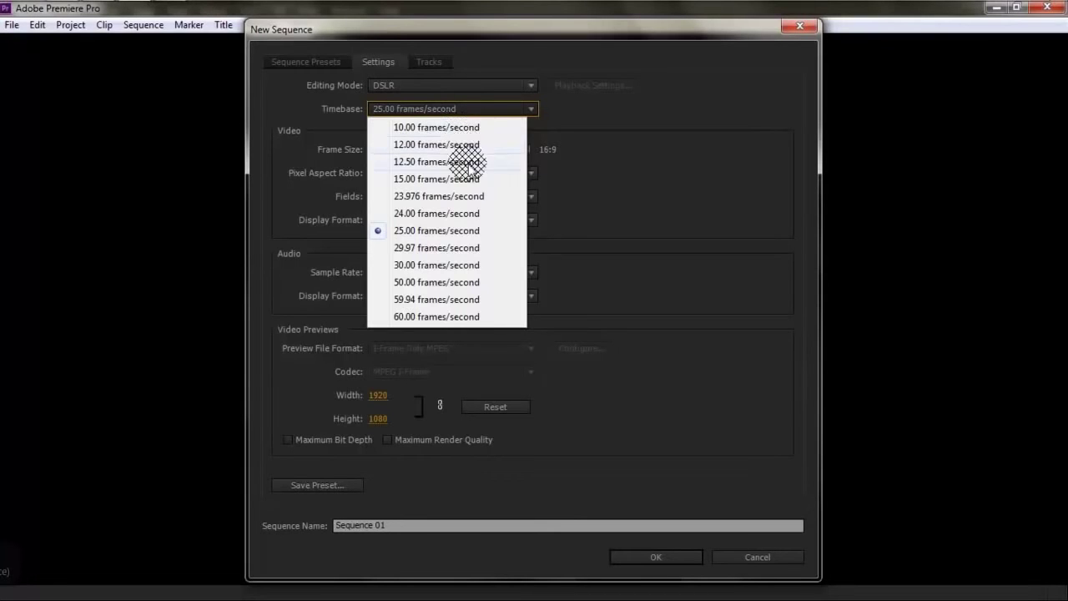
click(453, 234)
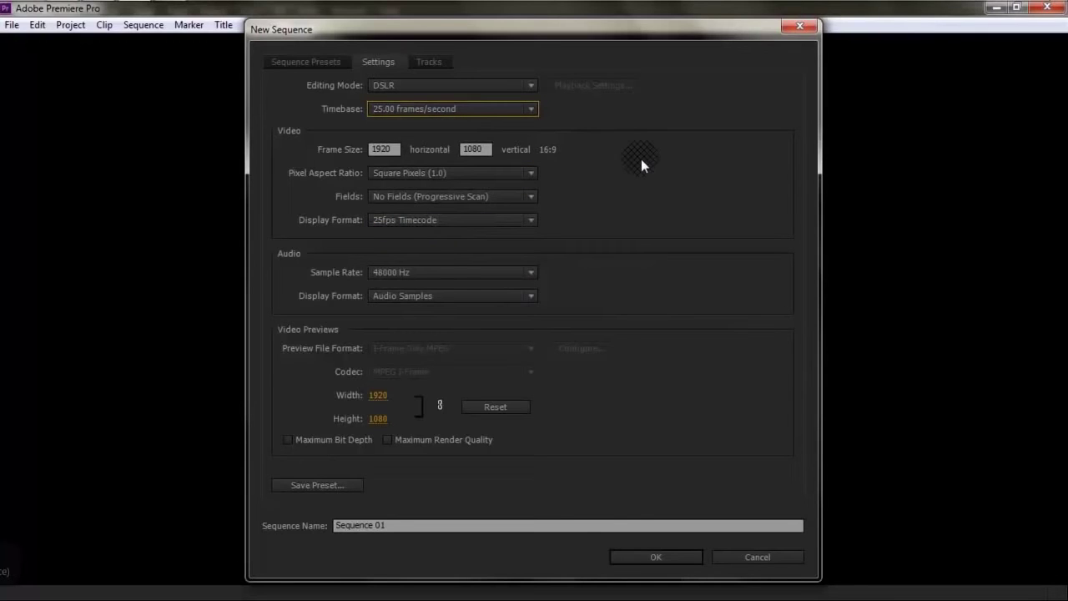
click(534, 111)
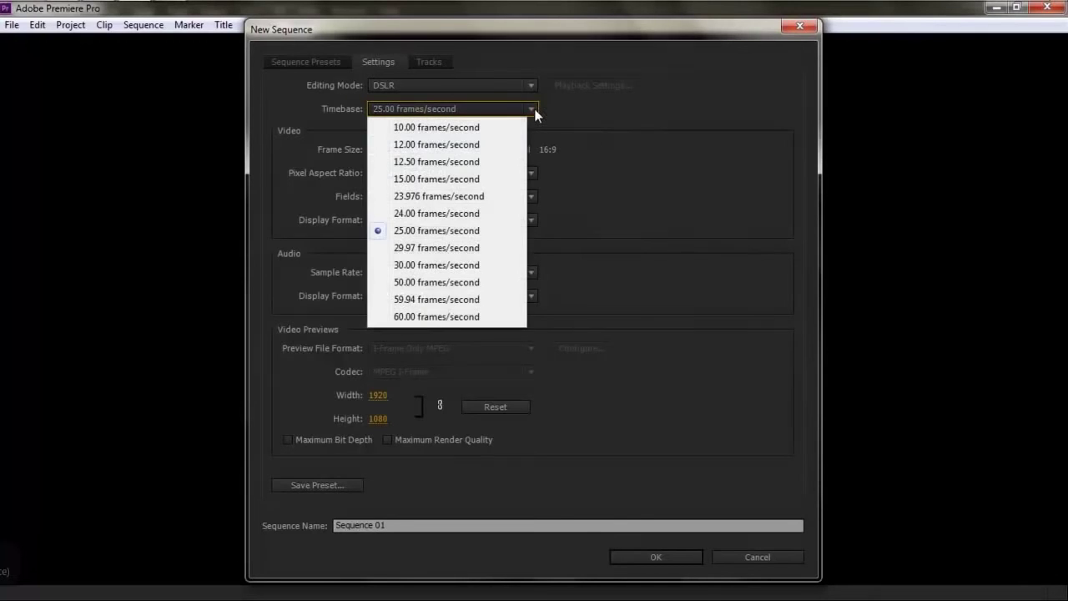
click(477, 213)
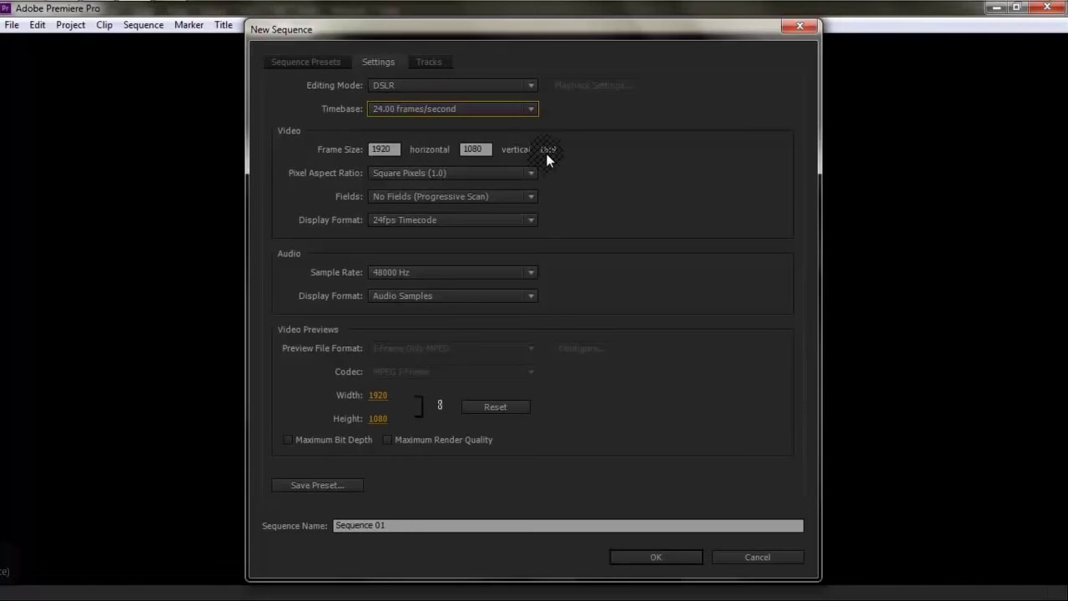
- Choose Square Pixels (1.0), No Fields (Progressive Scan) and the 24fps Timecode display format for the sequence video
click(398, 177)
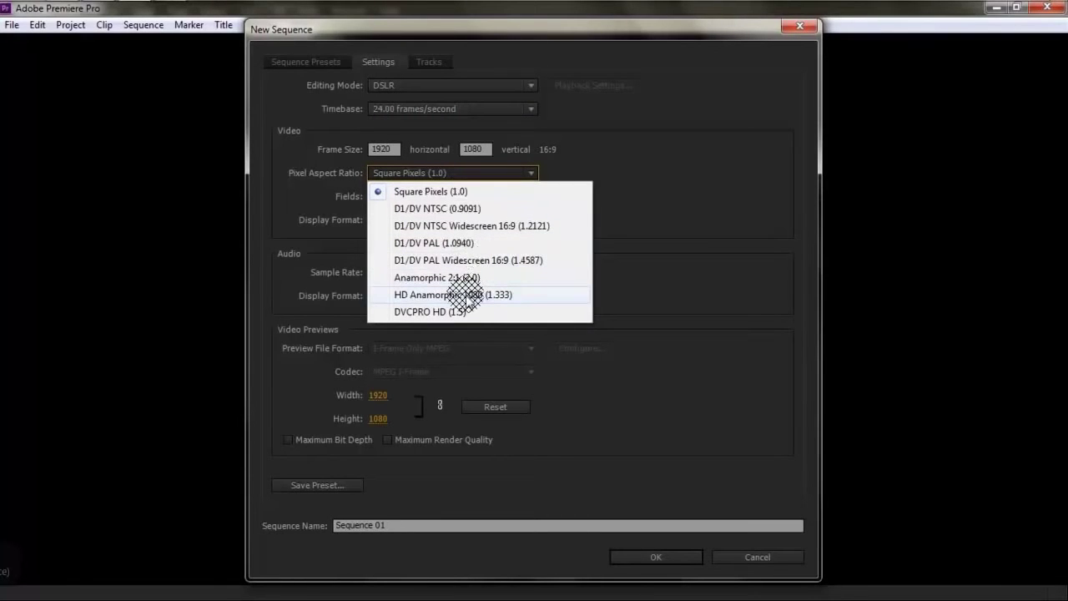
click(450, 191)
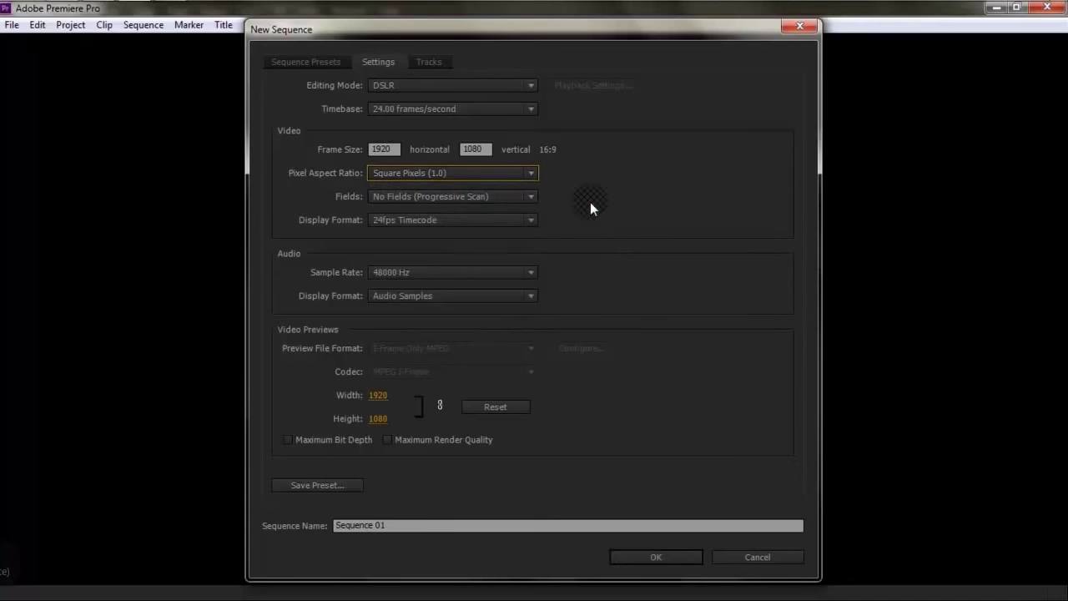
click(484, 197)
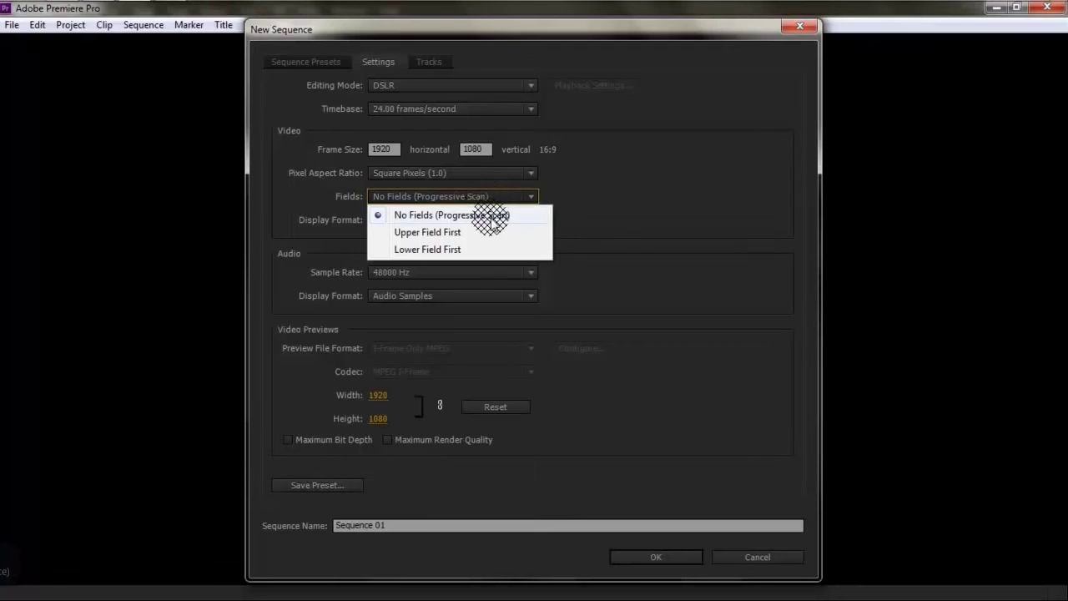
click(491, 217)
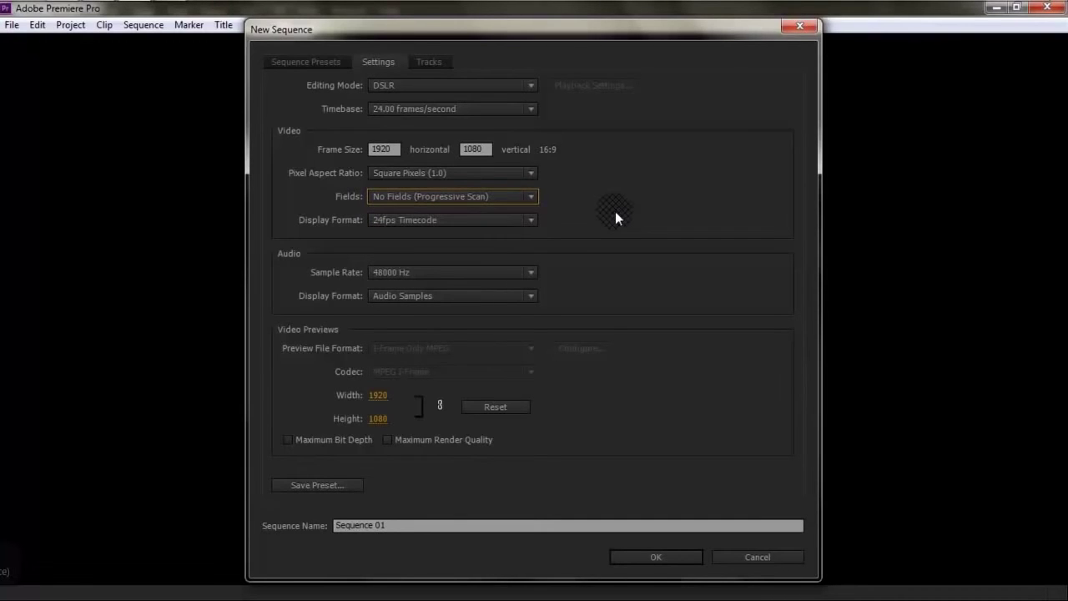
click(511, 204)
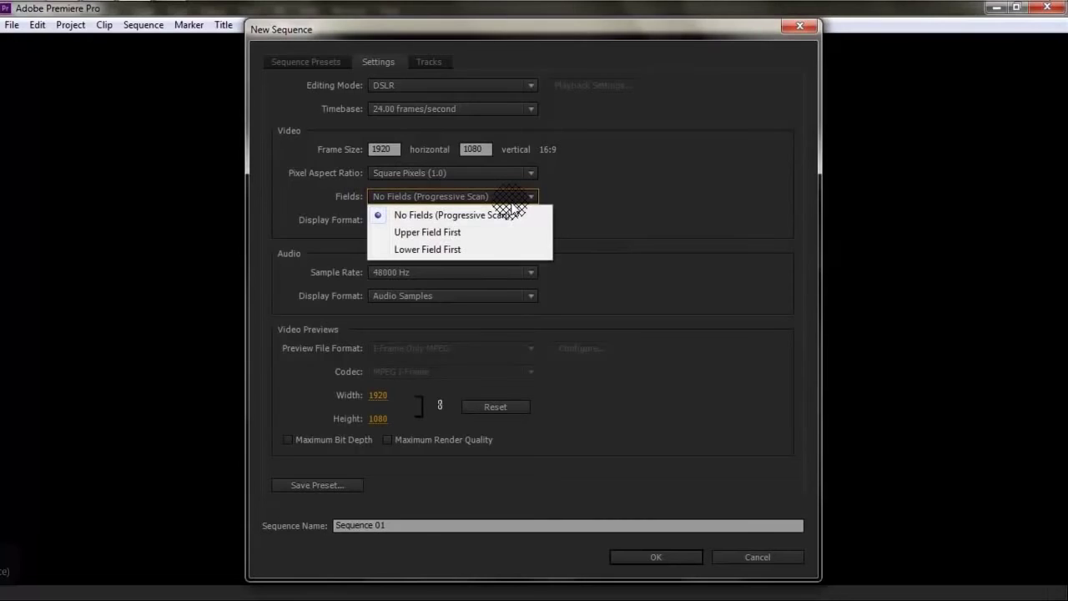
click(469, 216)
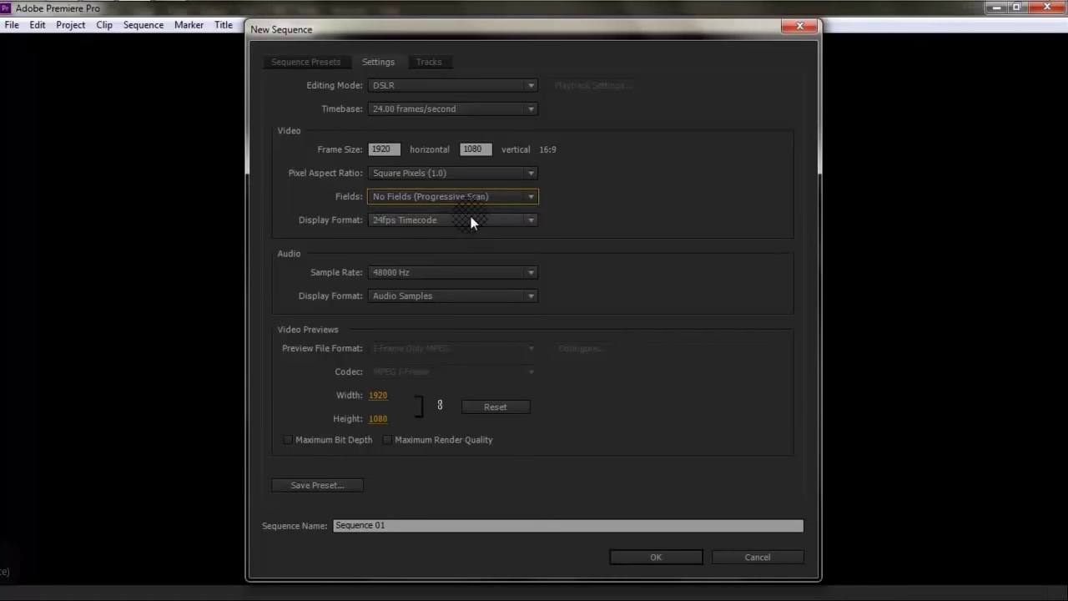
click(471, 219)
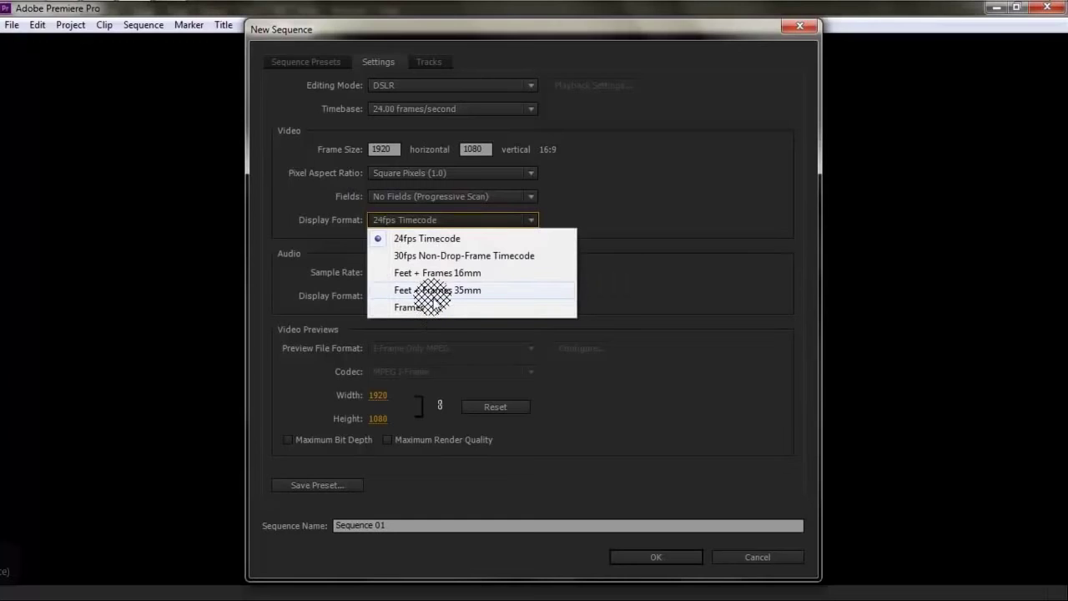
click(459, 241)
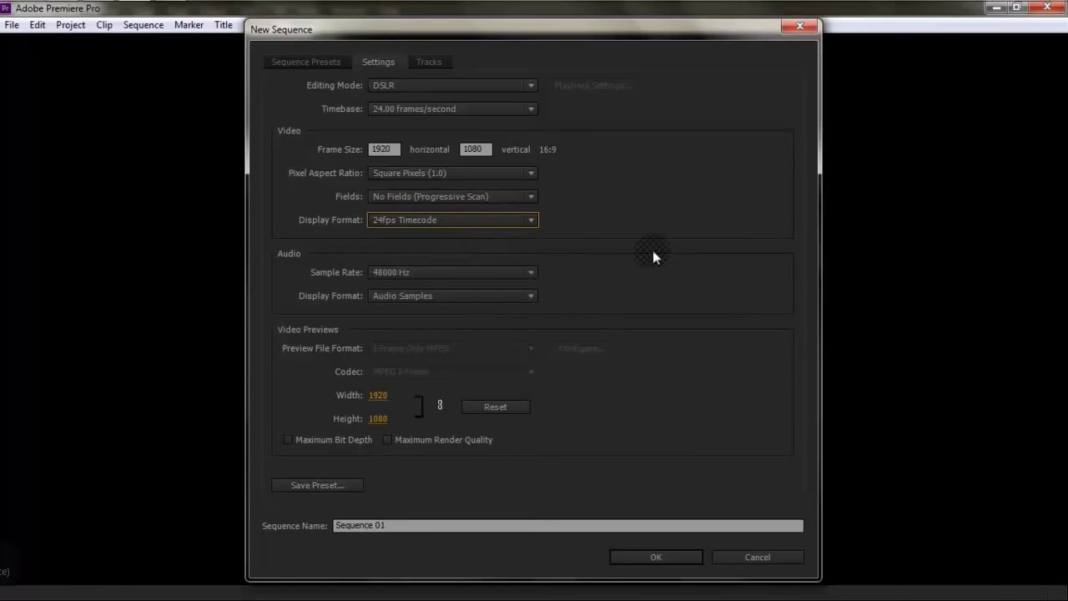
- Choose a 48000 Hz sample rate and the Audio Samples display format for the sequence audio
click(407, 272)
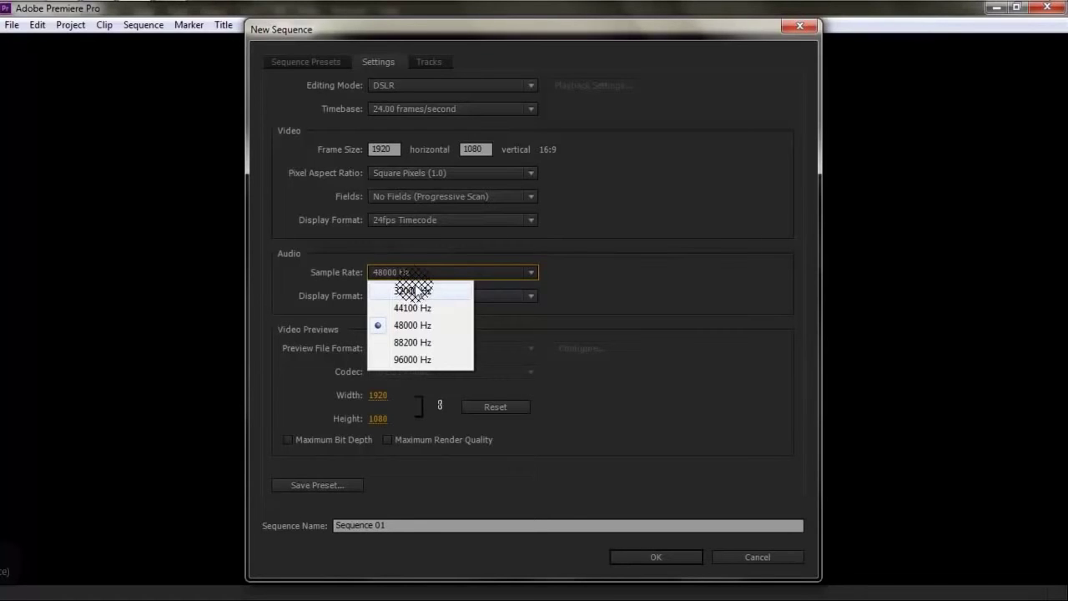
click(413, 325)
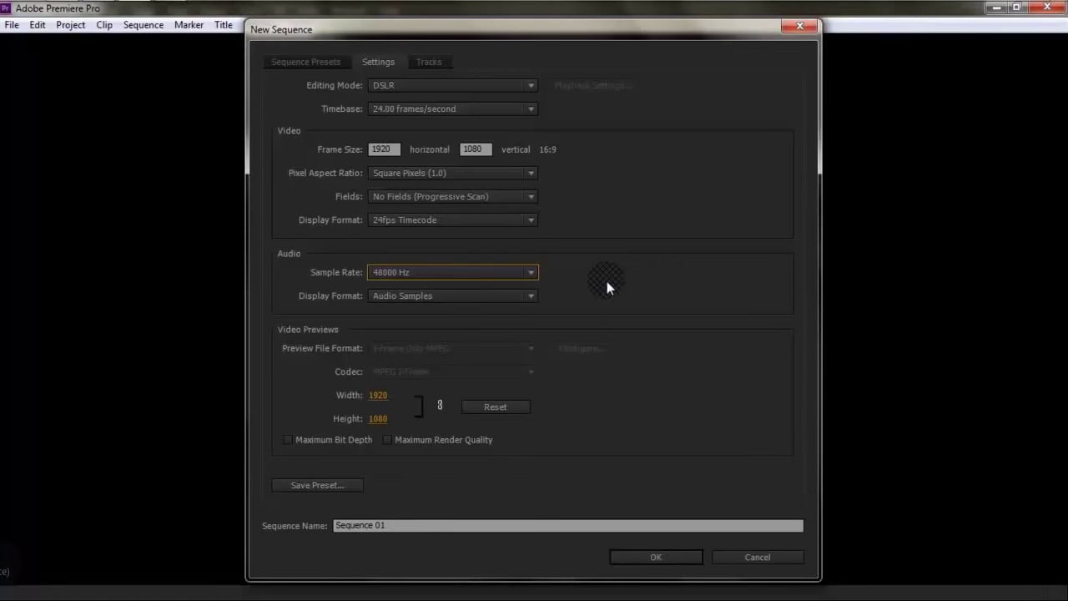
click(477, 296)
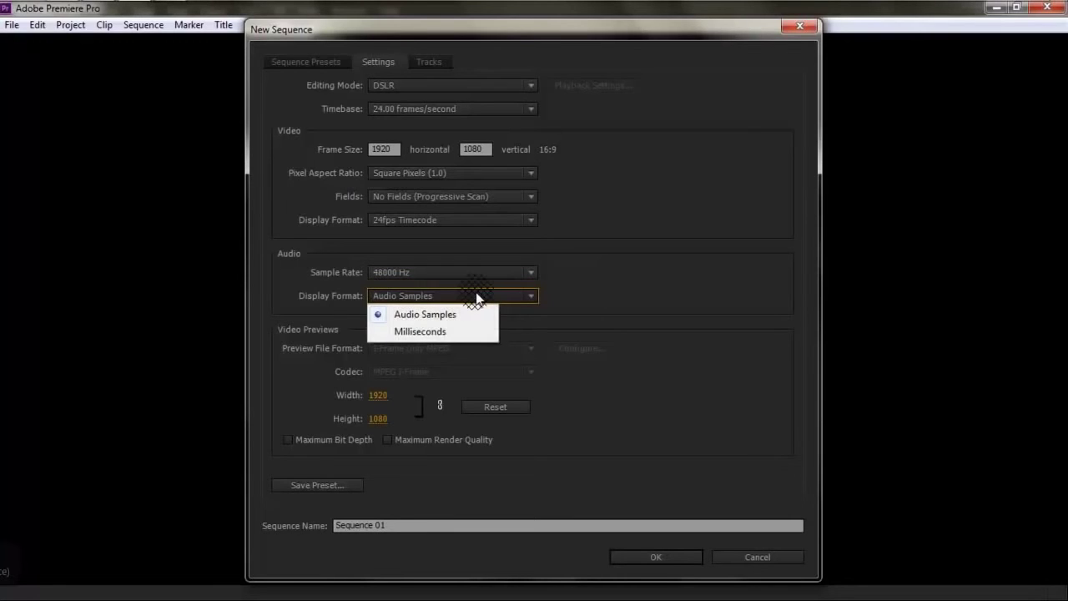
click(464, 316)
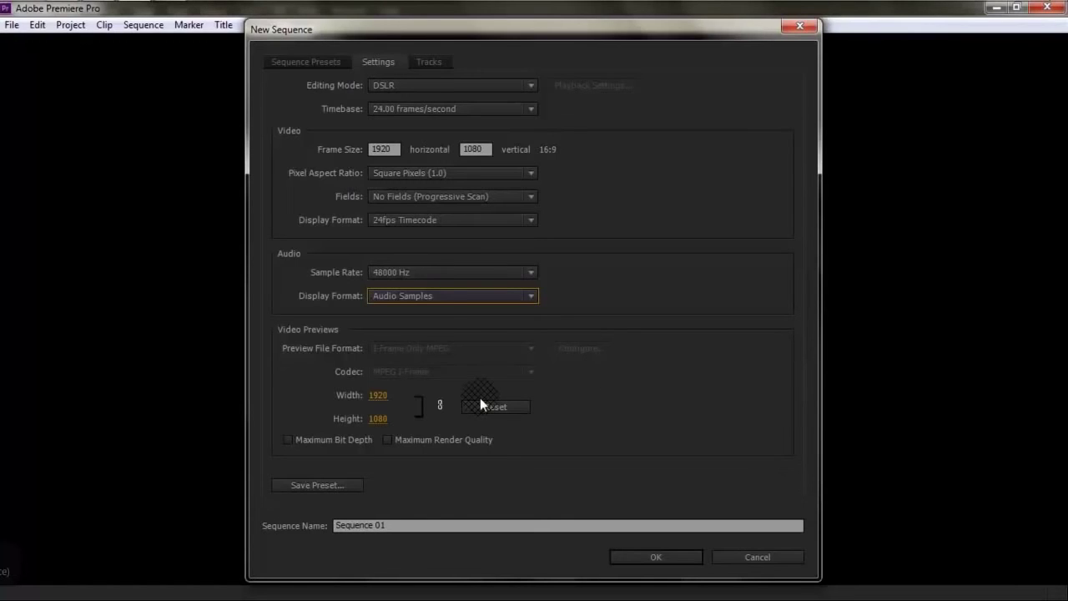
- Set the video preview width to 1024 with the height linked proportionally
click(371, 397)
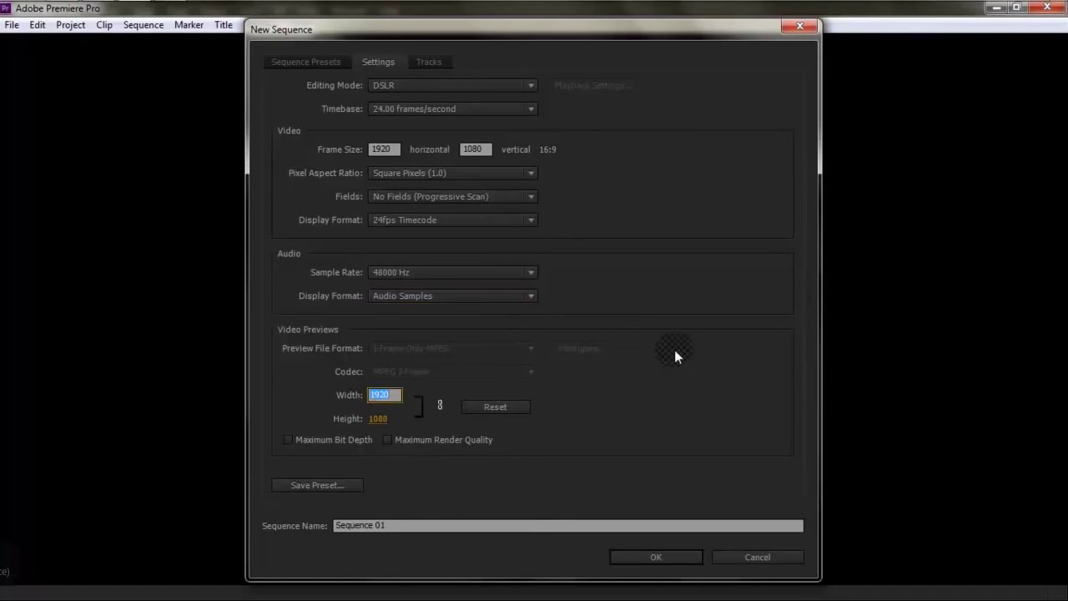
text(1024)
key(Return)
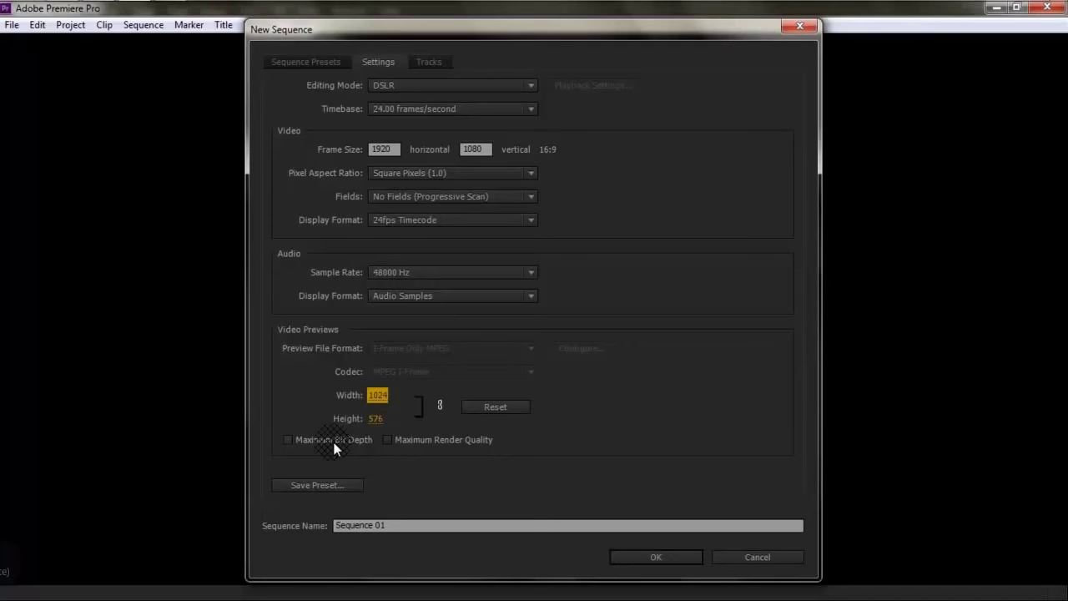
- Try enabling Maximum Render Quality and Maximum Bit Depth for the video previews, and turn both off again
click(454, 443)
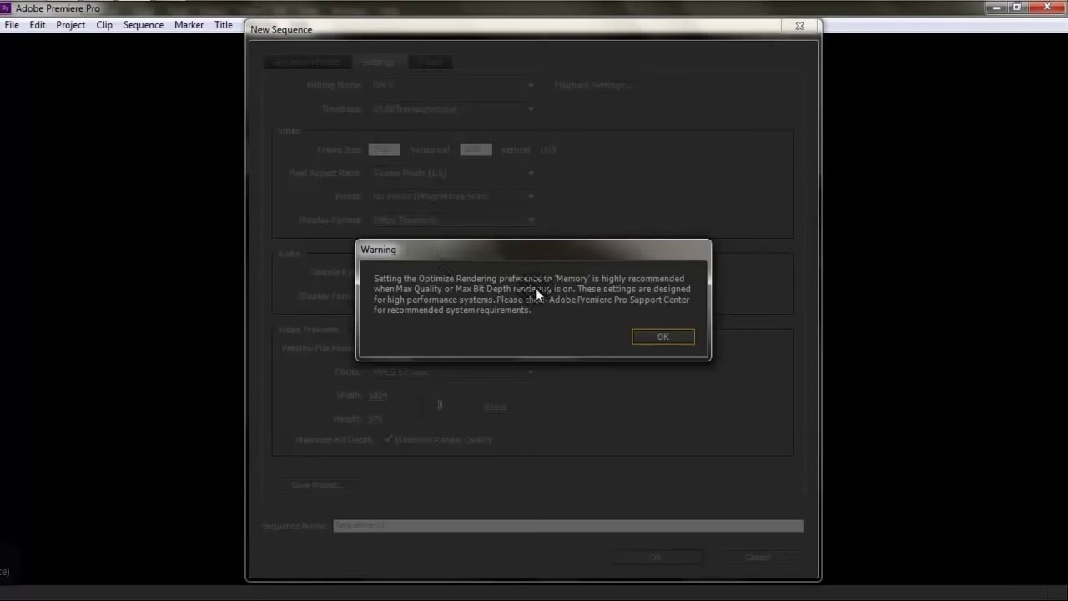
click(641, 337)
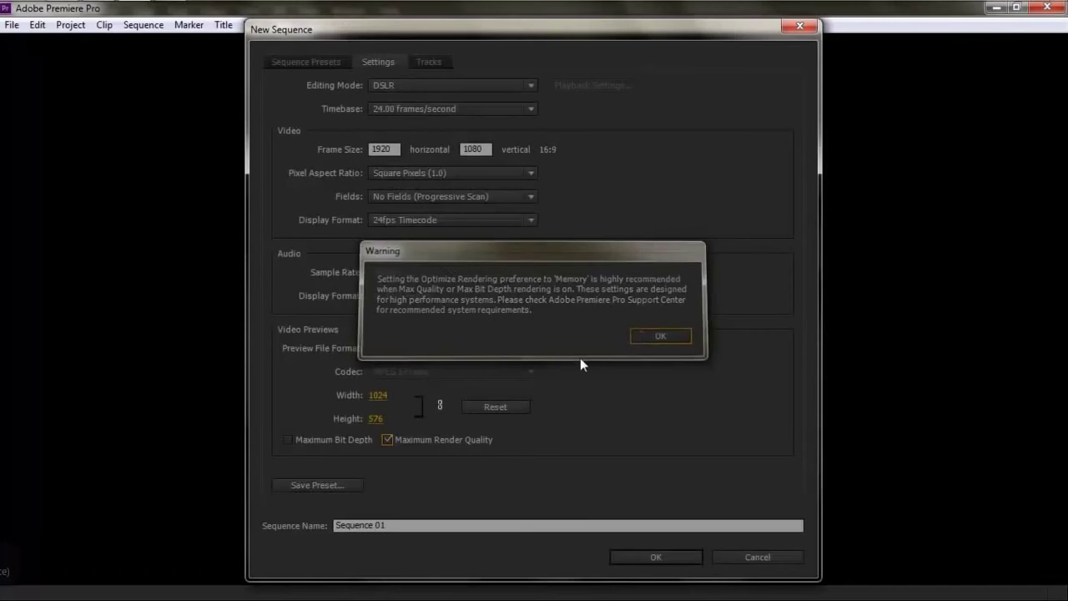
click(316, 442)
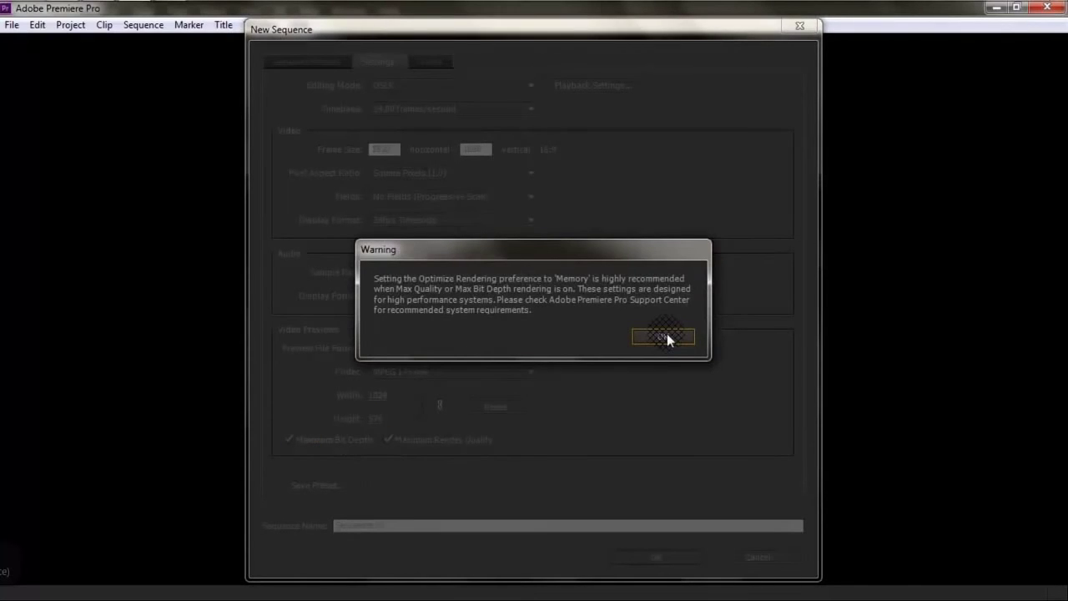
click(667, 336)
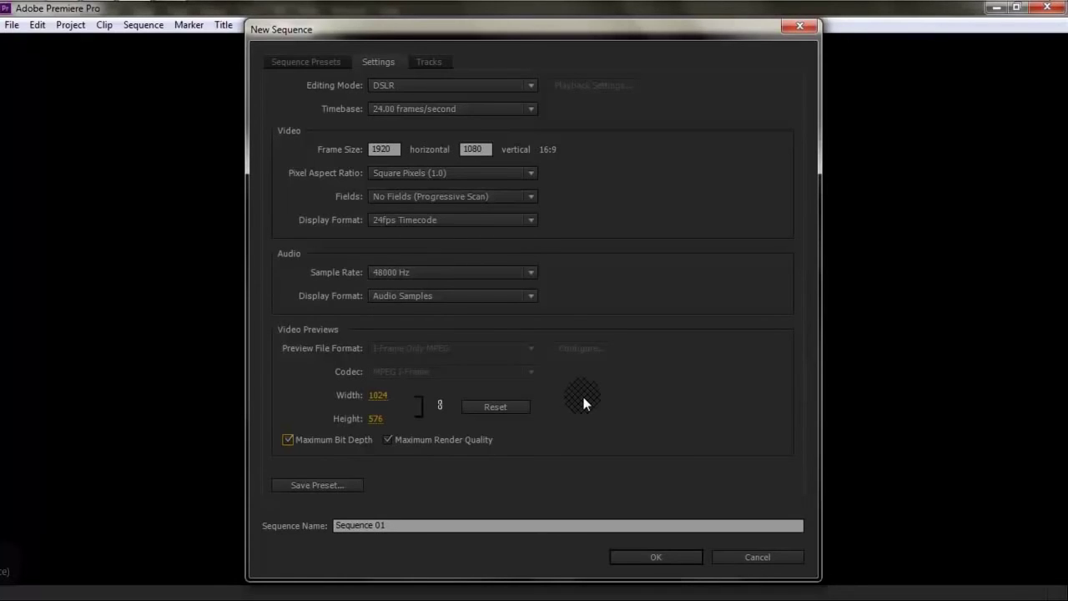
click(328, 450)
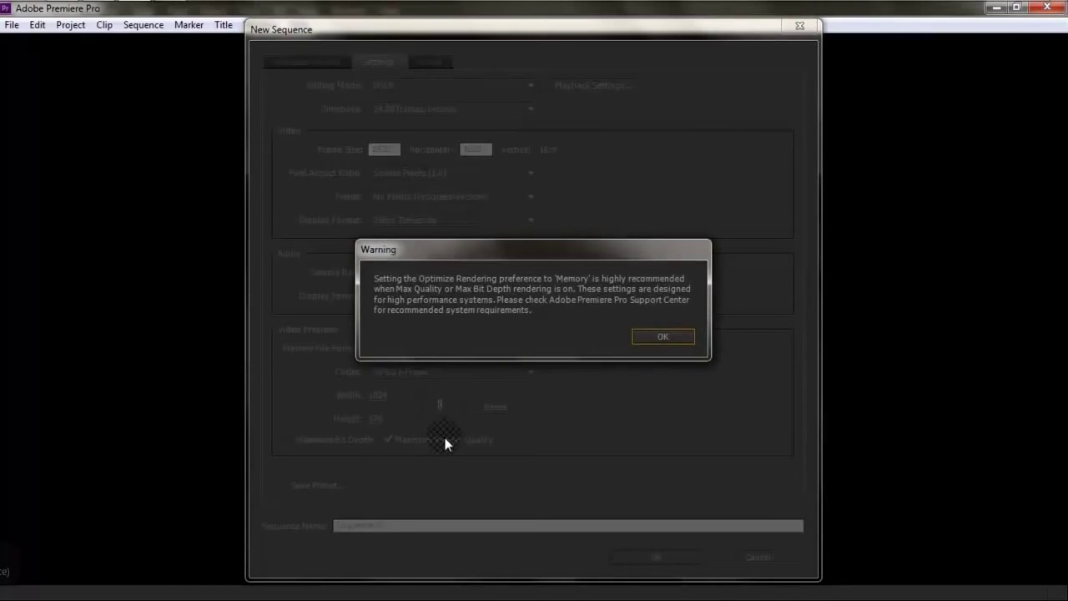
click(663, 338)
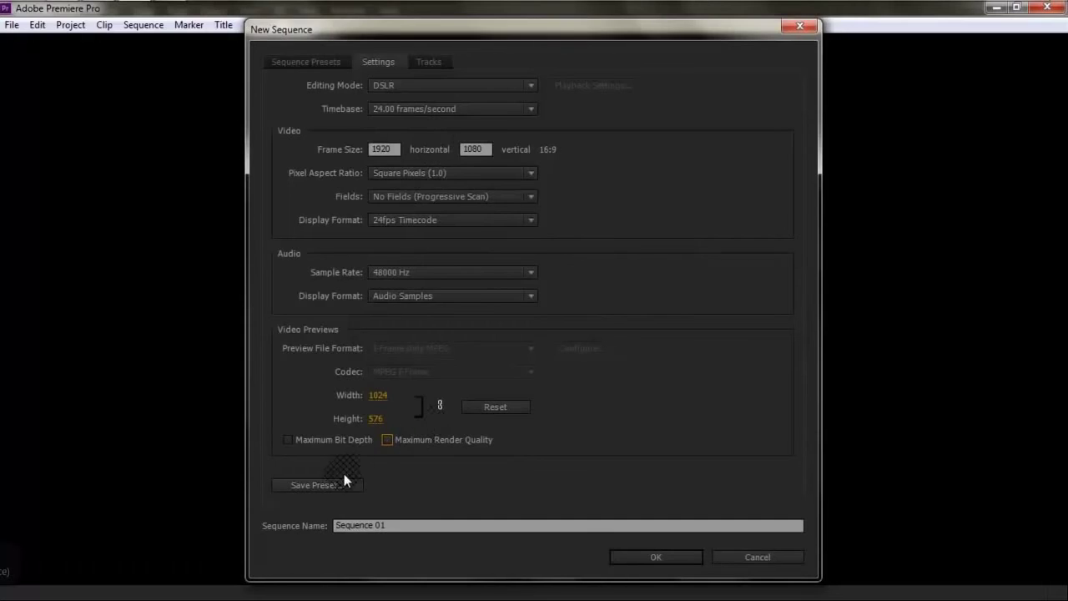
- Look at the name and description fields for saving a custom sequence preset, and leave without saving
click(343, 484)
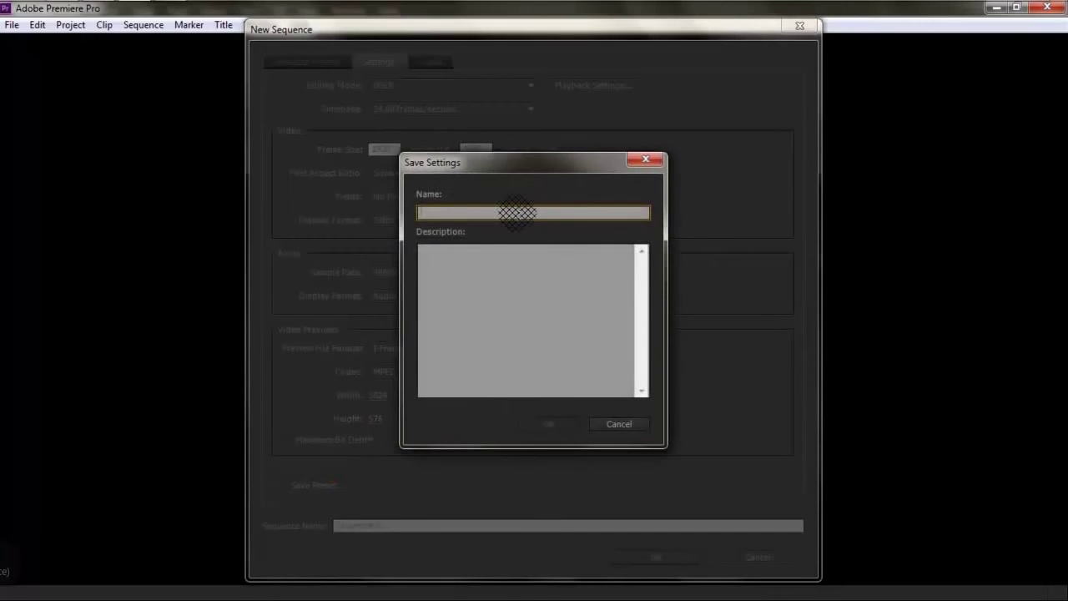
click(618, 425)
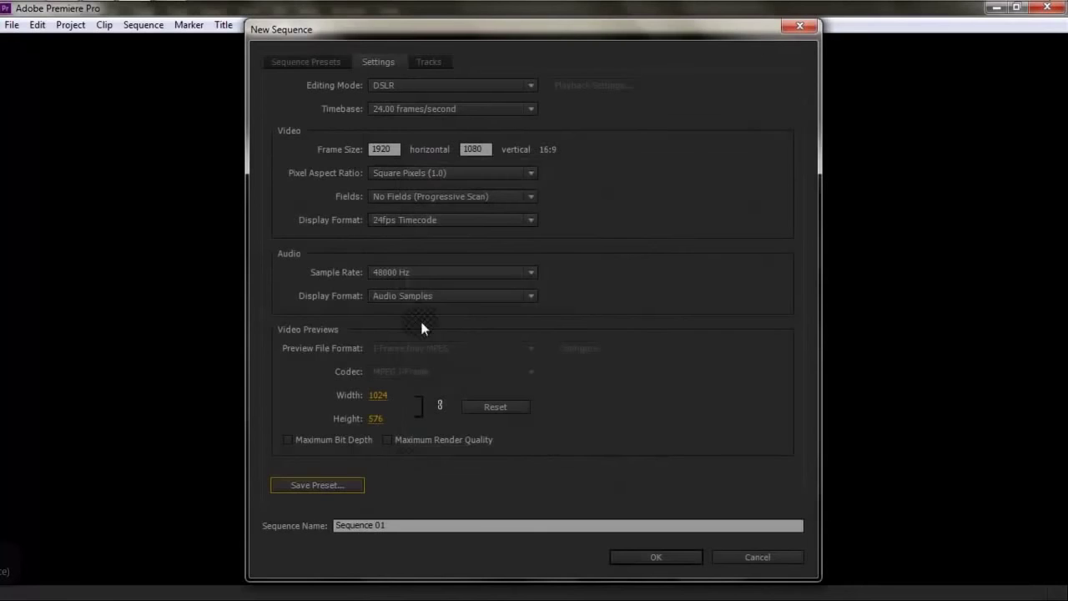
- Set the number of video tracks in the new sequence to 3
click(430, 59)
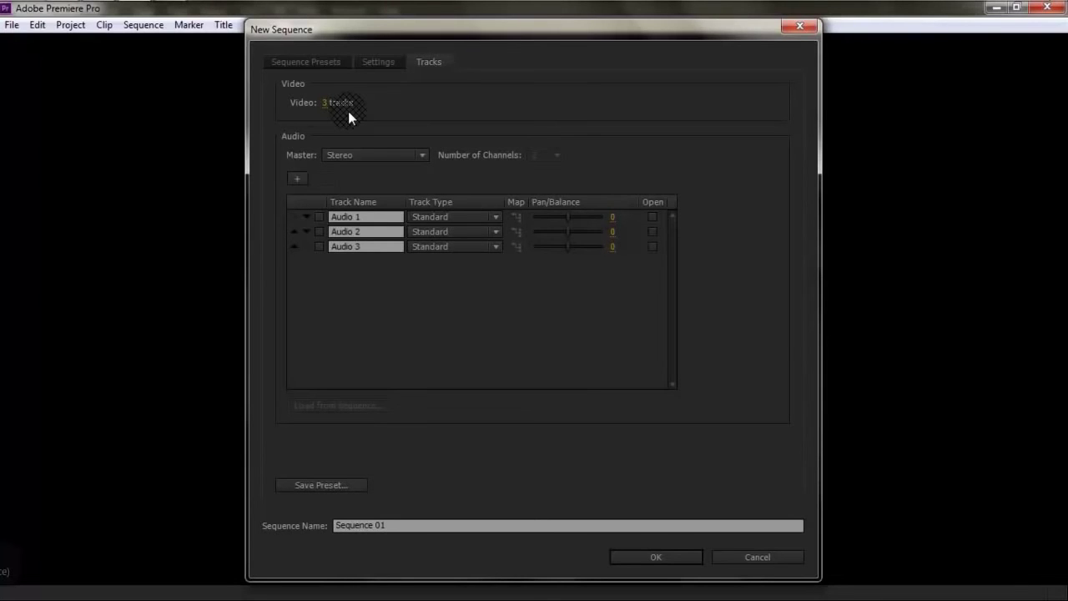
click(329, 102)
text(3)
click(427, 105)
- Try the Multichannel and Mono options for the audio master, view the channel counts, and return the master to Stereo
click(413, 153)
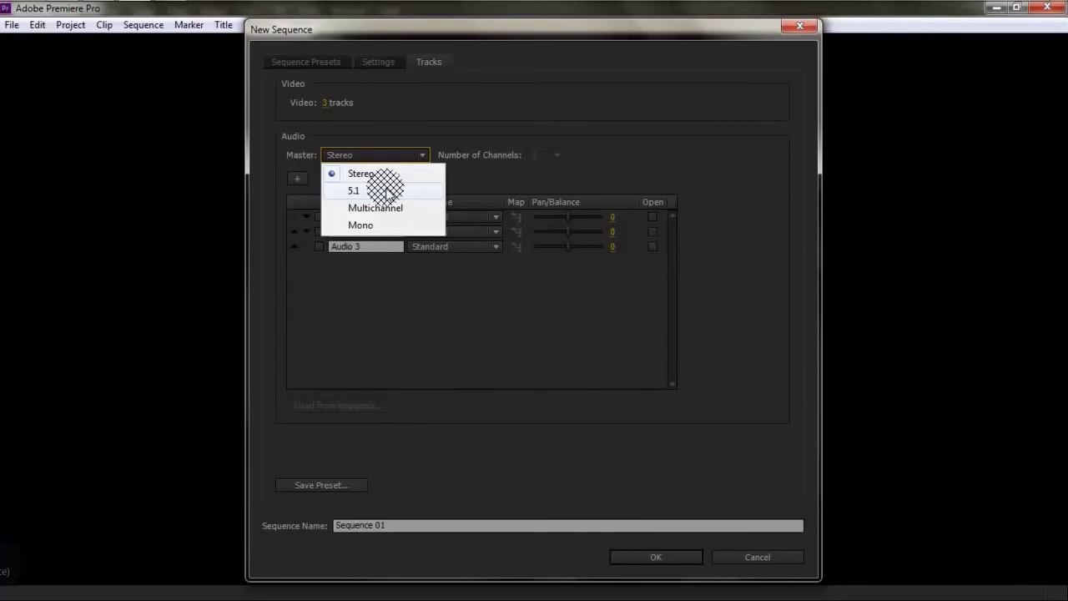
click(387, 208)
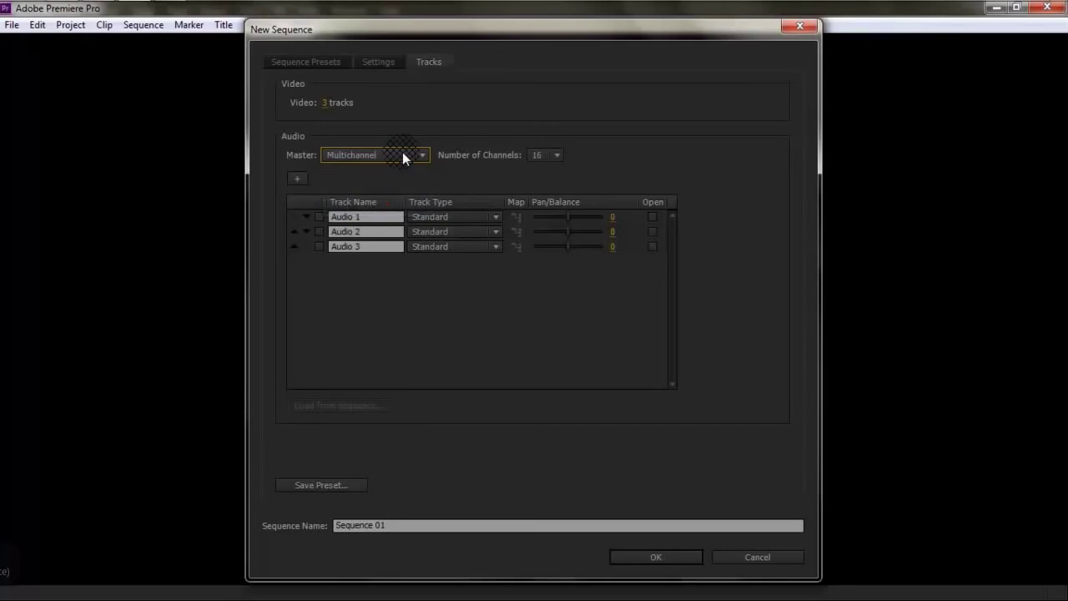
click(558, 155)
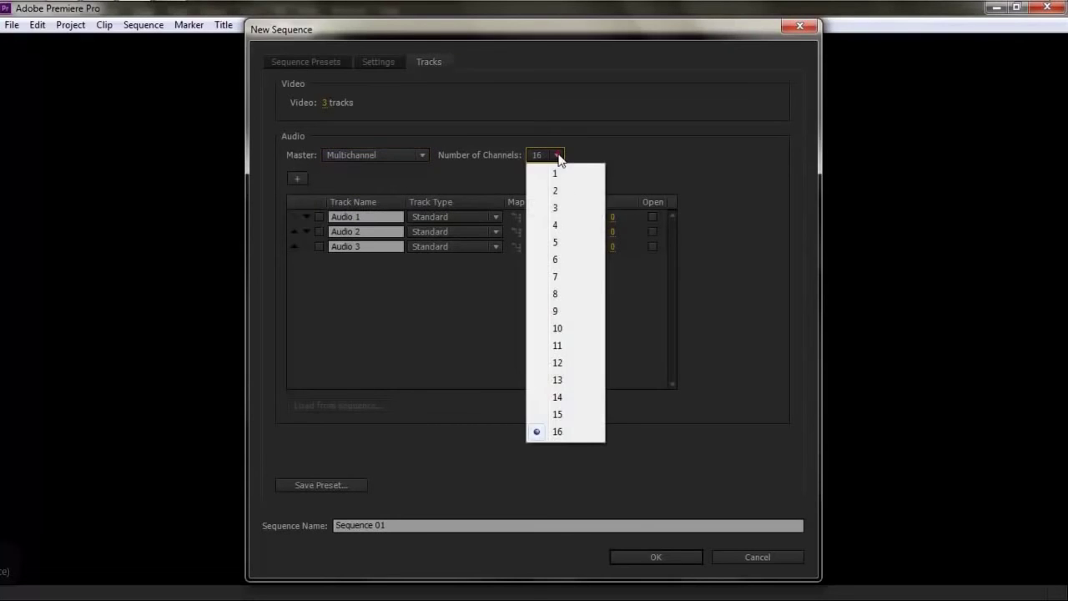
click(596, 132)
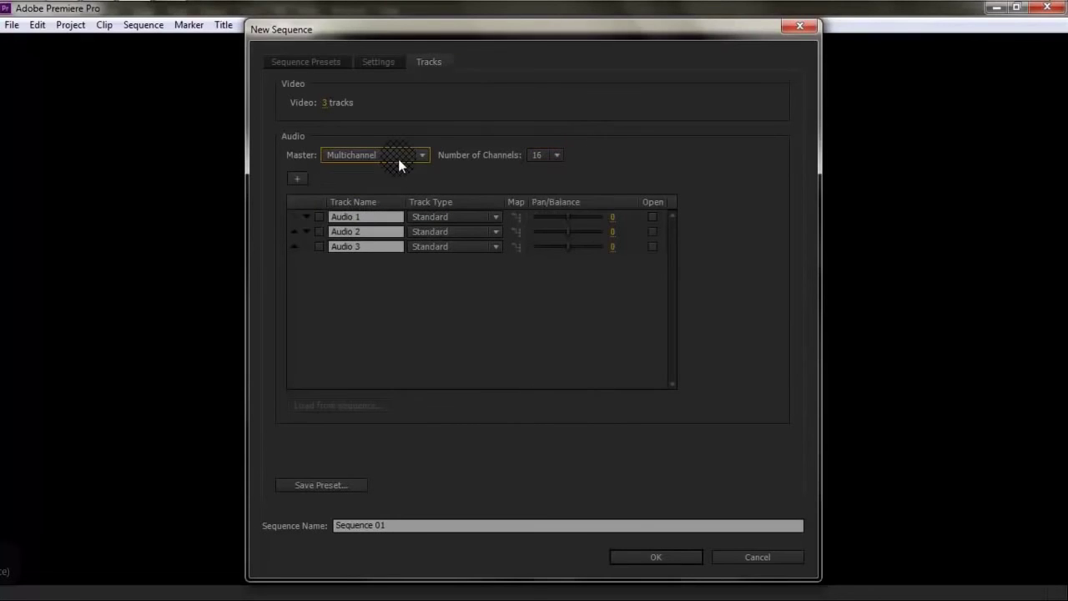
click(398, 158)
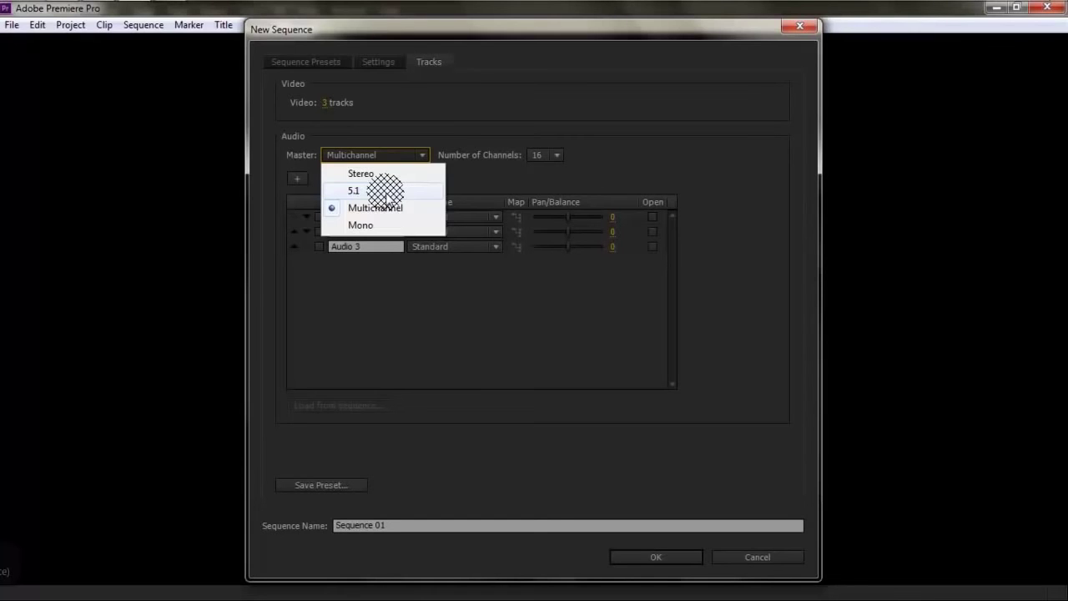
click(367, 225)
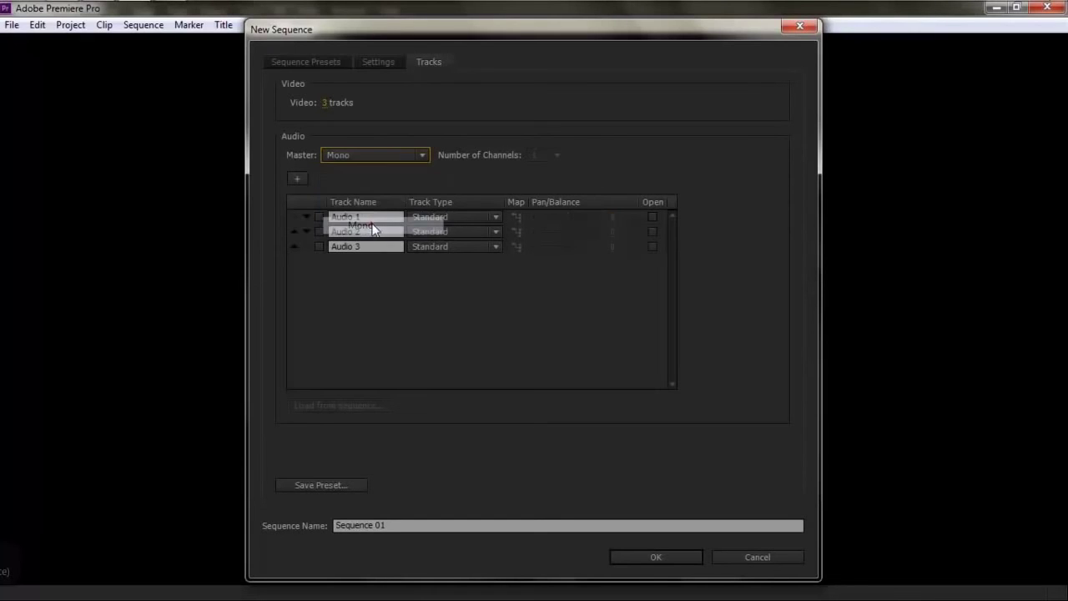
click(412, 156)
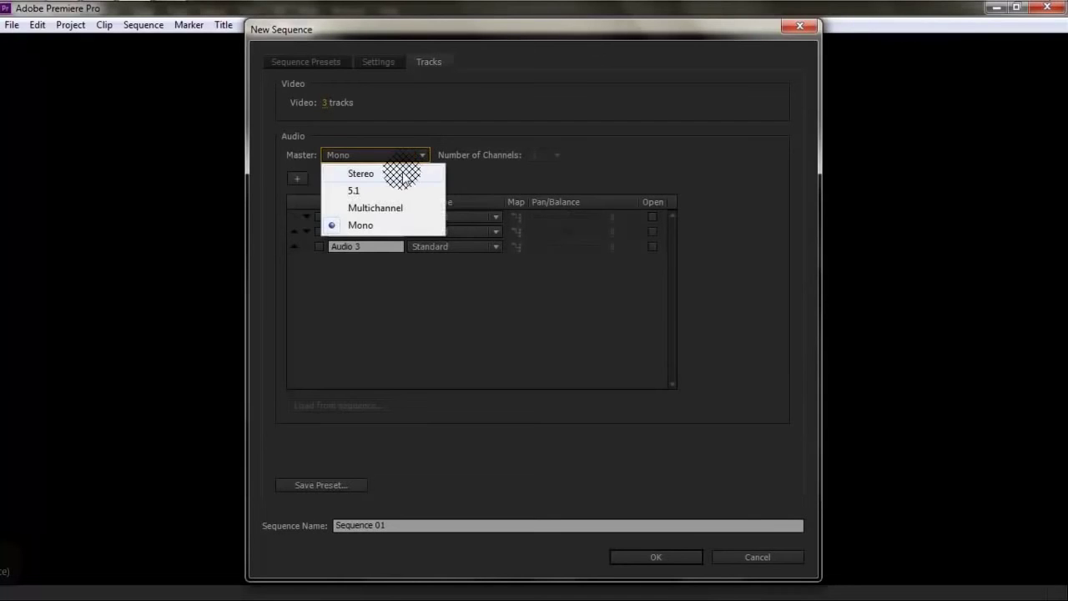
click(400, 173)
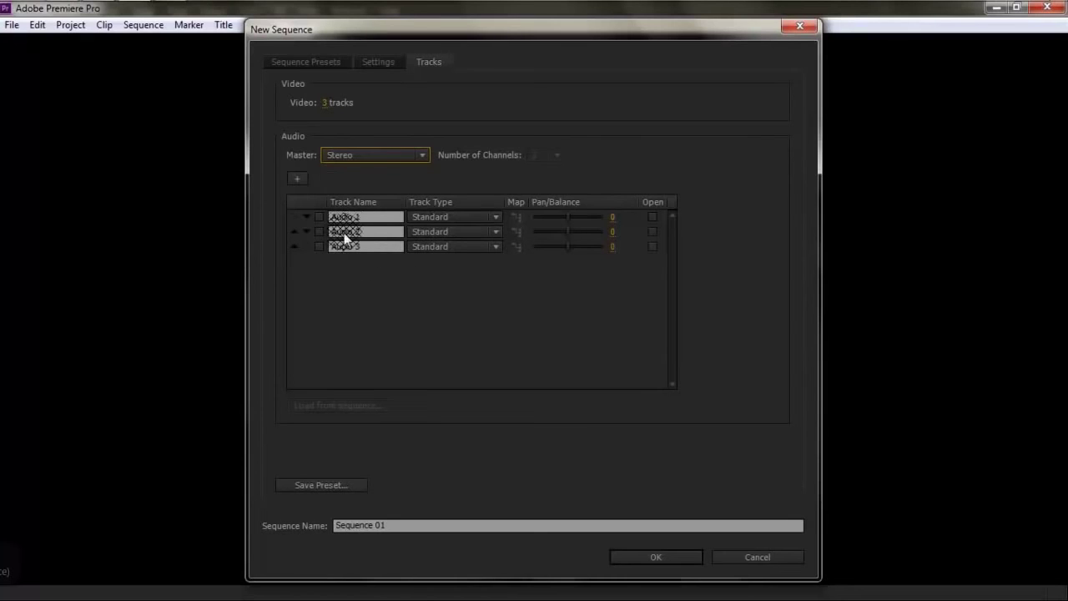
- Set the track type of Audio 3 to 5.1 in the new sequence's audio track list
click(466, 218)
click(466, 218)
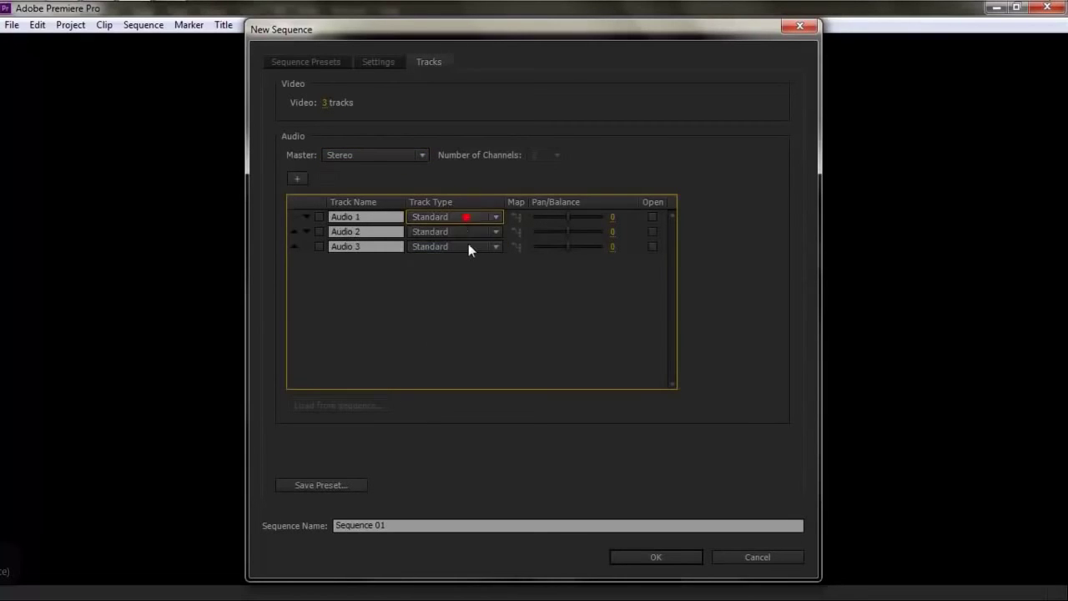
click(450, 247)
click(453, 287)
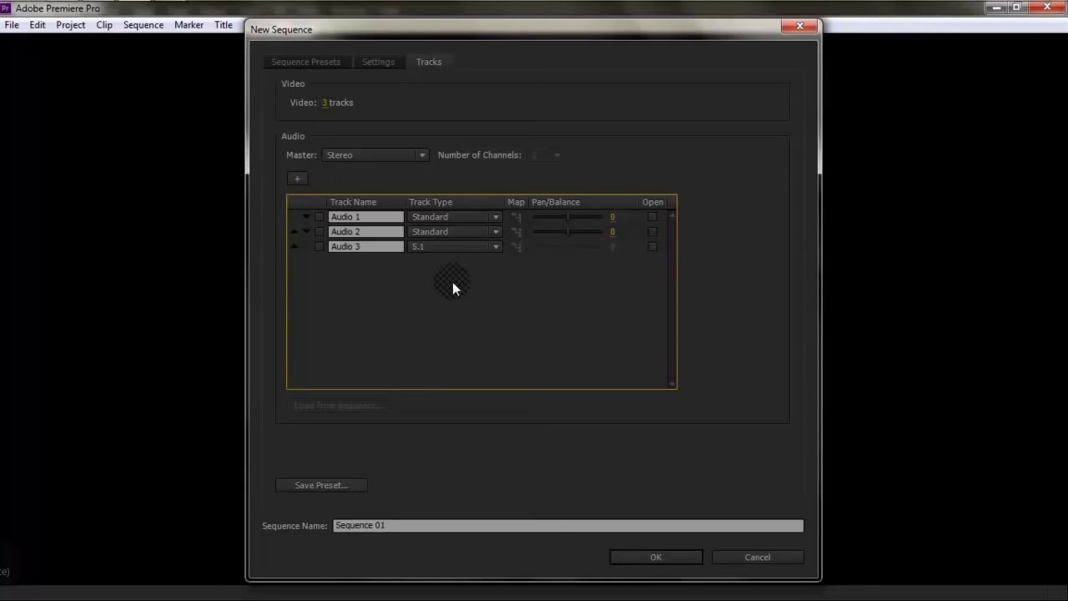
- Look through the track type options for Audio 2 and the audio master options without changing either
click(443, 227)
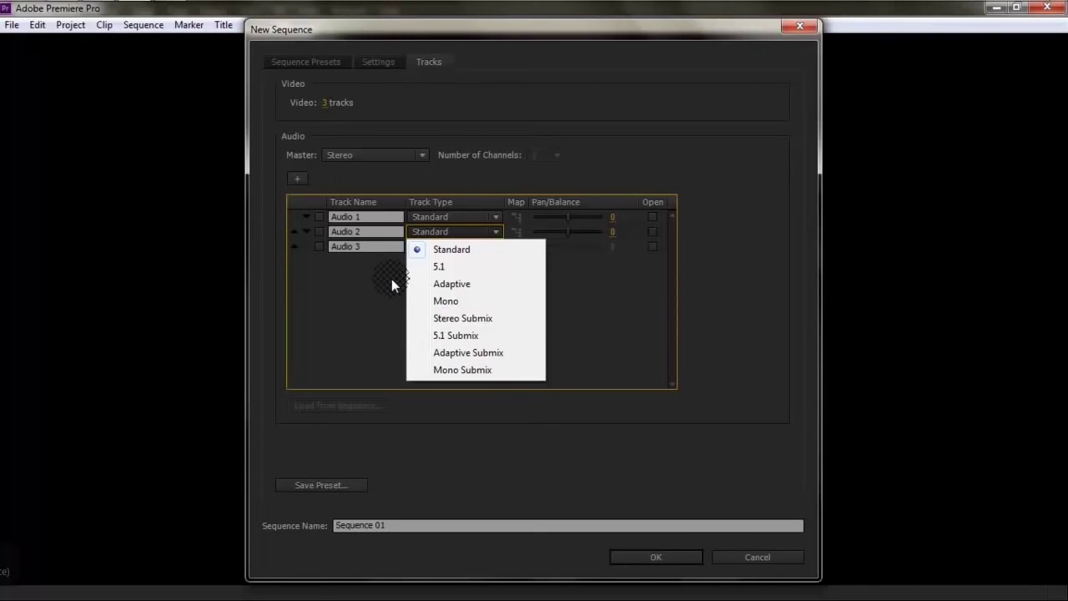
key(Down)
key(Return)
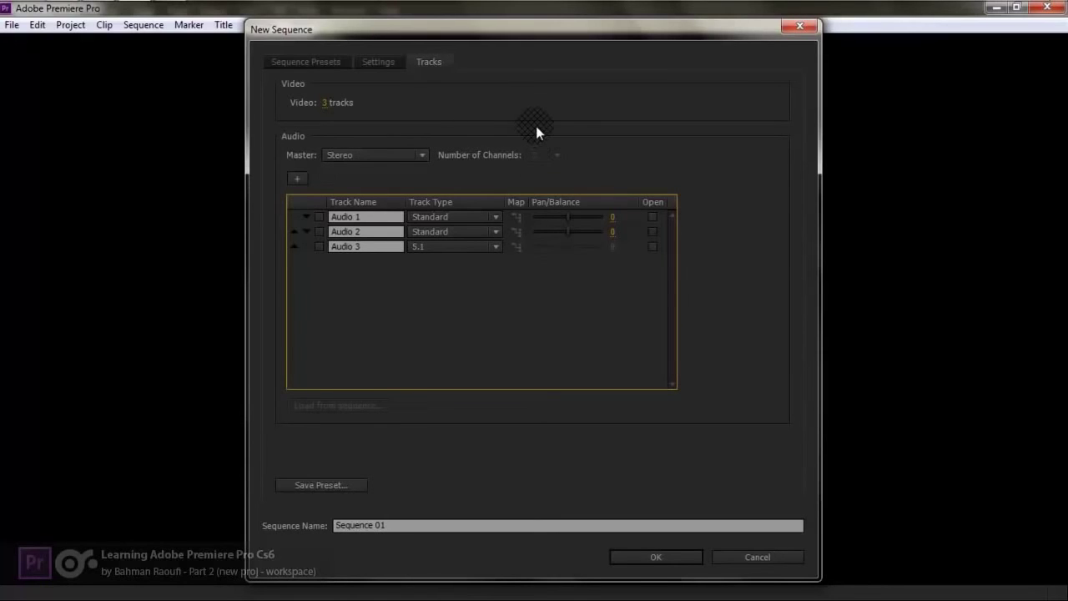
click(424, 158)
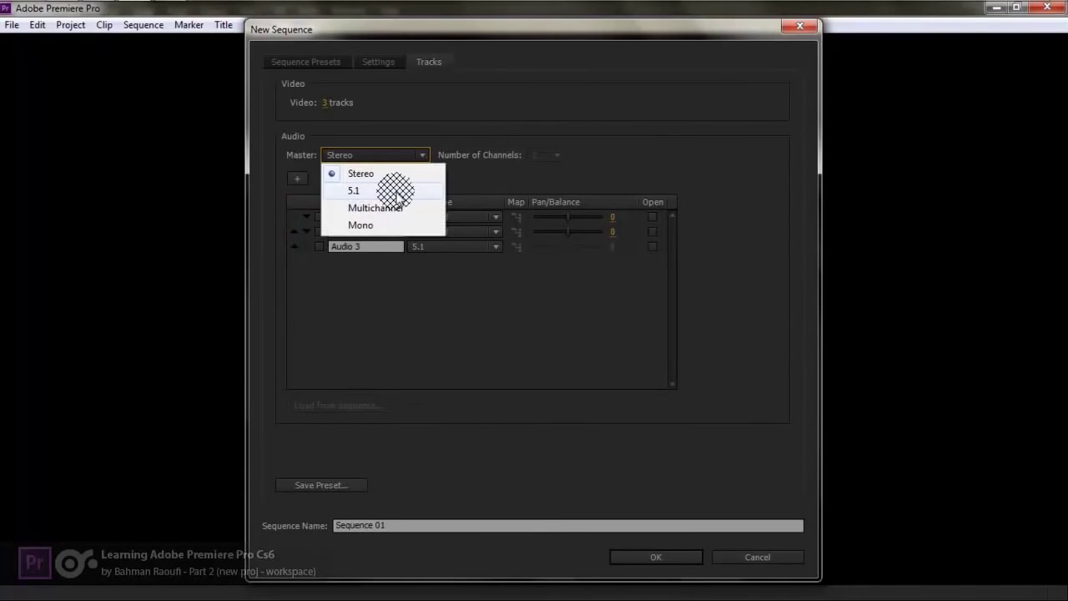
click(503, 109)
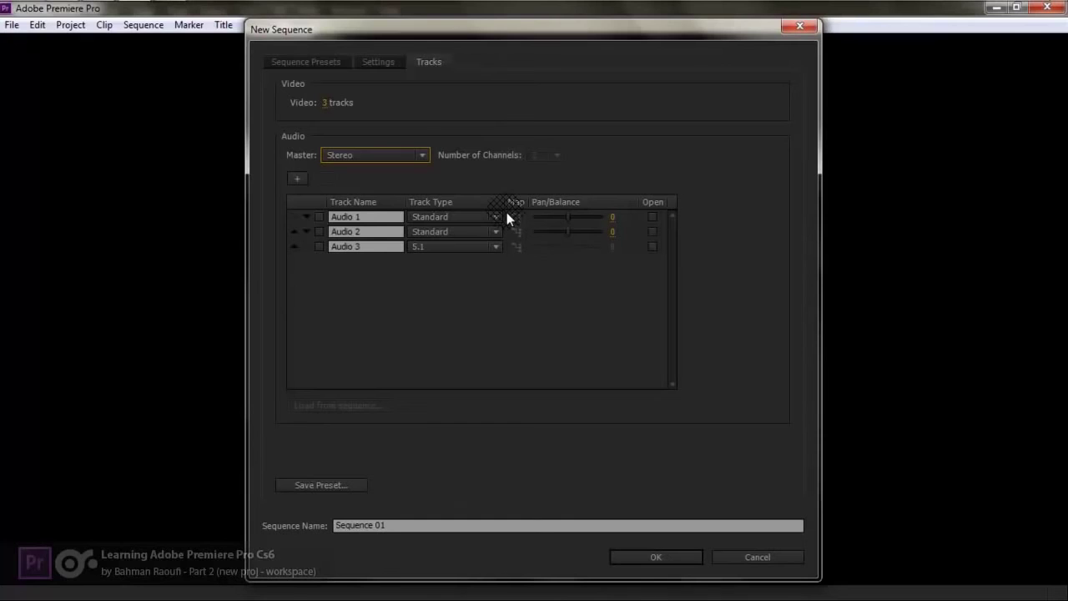
- Name the sequence Start, create it, and bring the Effect Controls into view
click(396, 522)
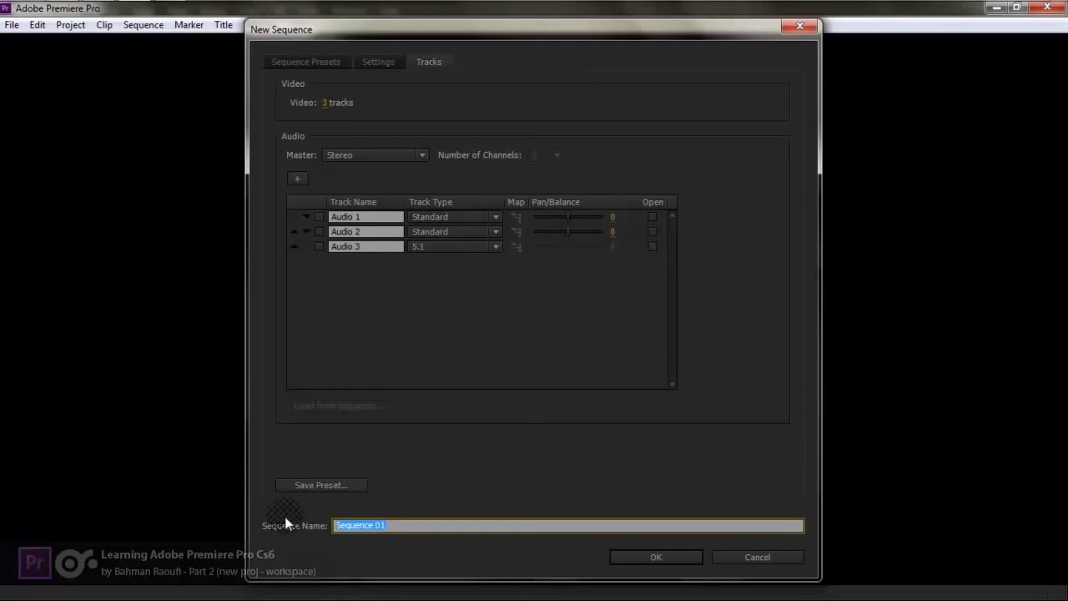
text(Start)
click(617, 558)
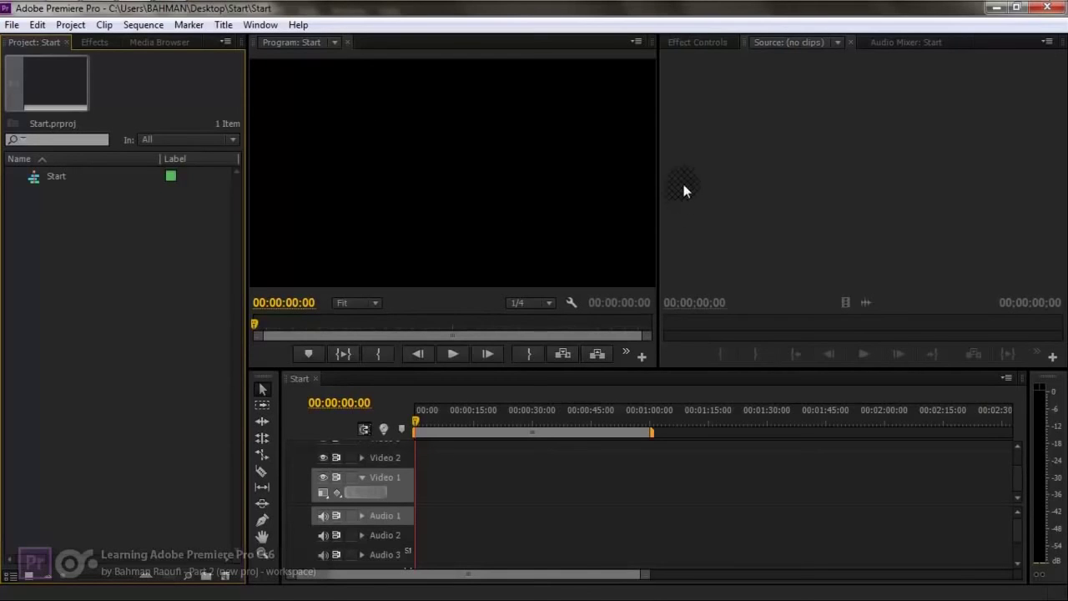
click(697, 43)
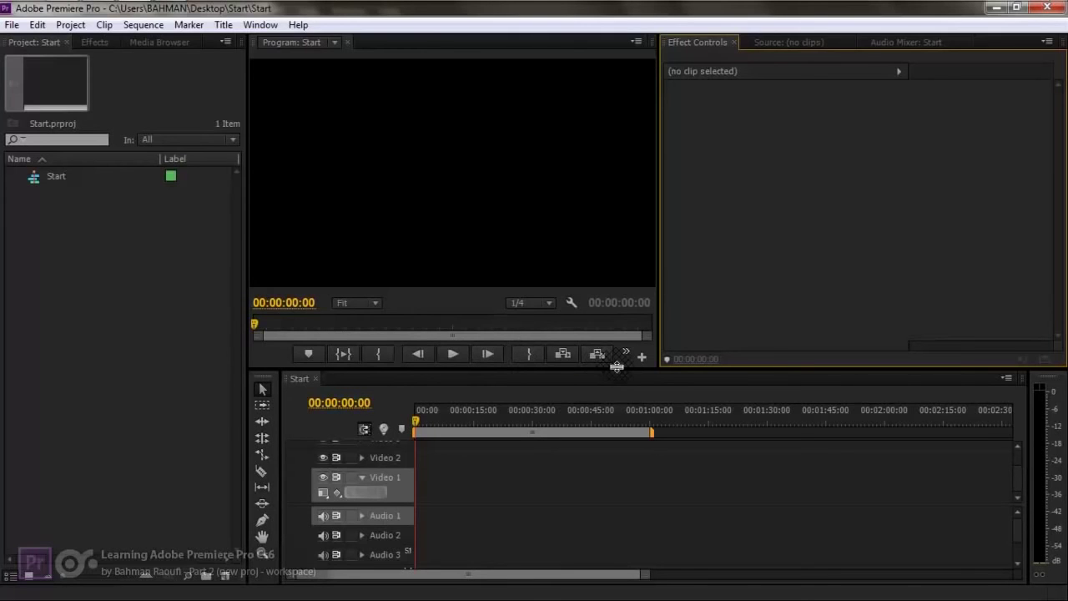
- Try adding Closed Captioning to the Program monitor's buttons, rearranging the playback buttons and resetting the layout, and cancel the Button Editor
click(641, 357)
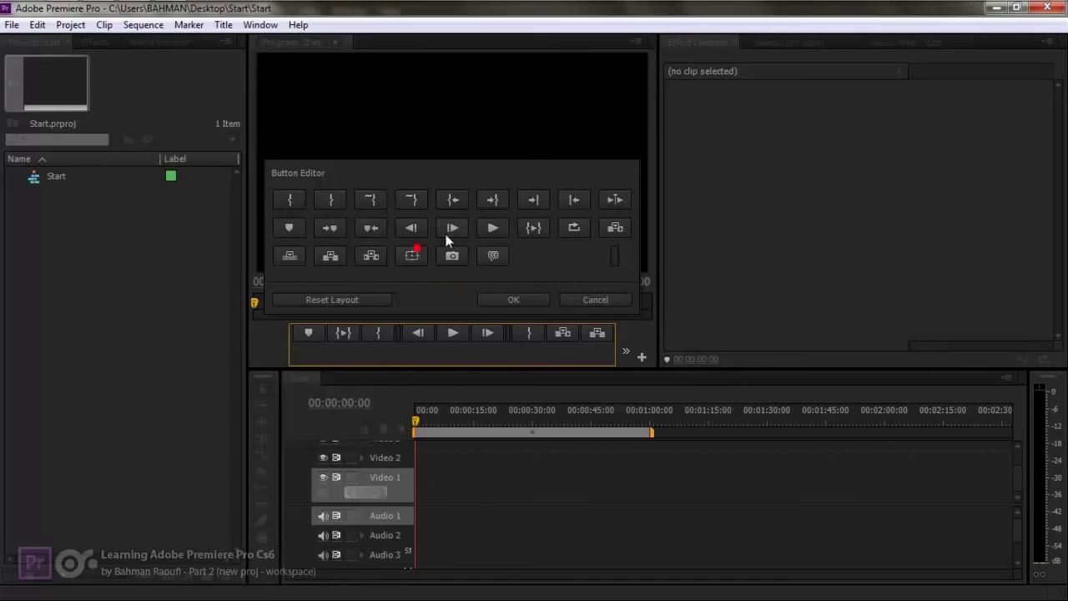
drag(497, 256, 455, 334)
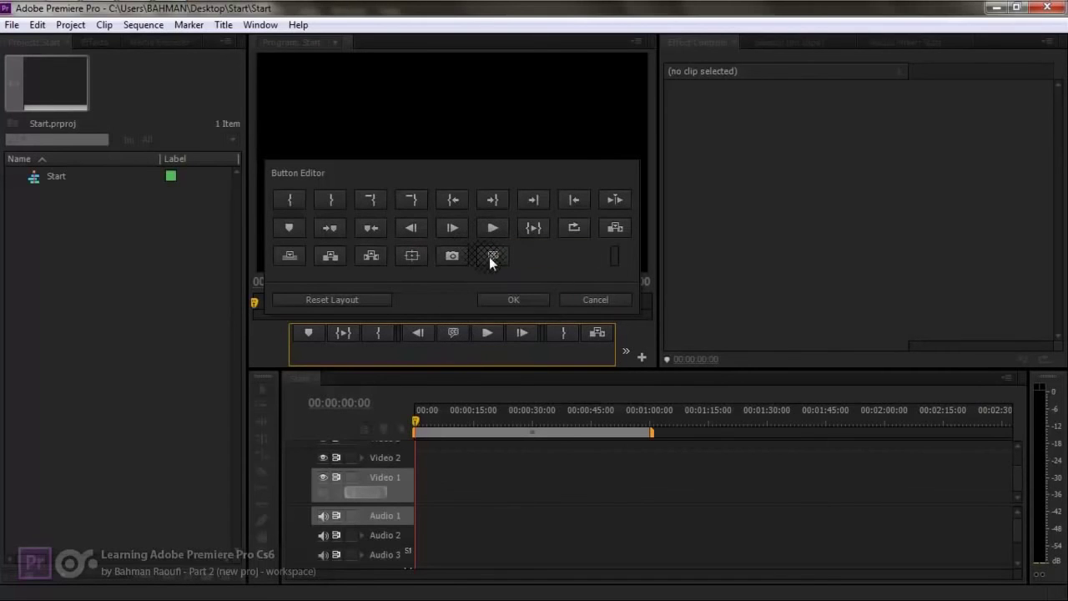
drag(492, 227, 536, 320)
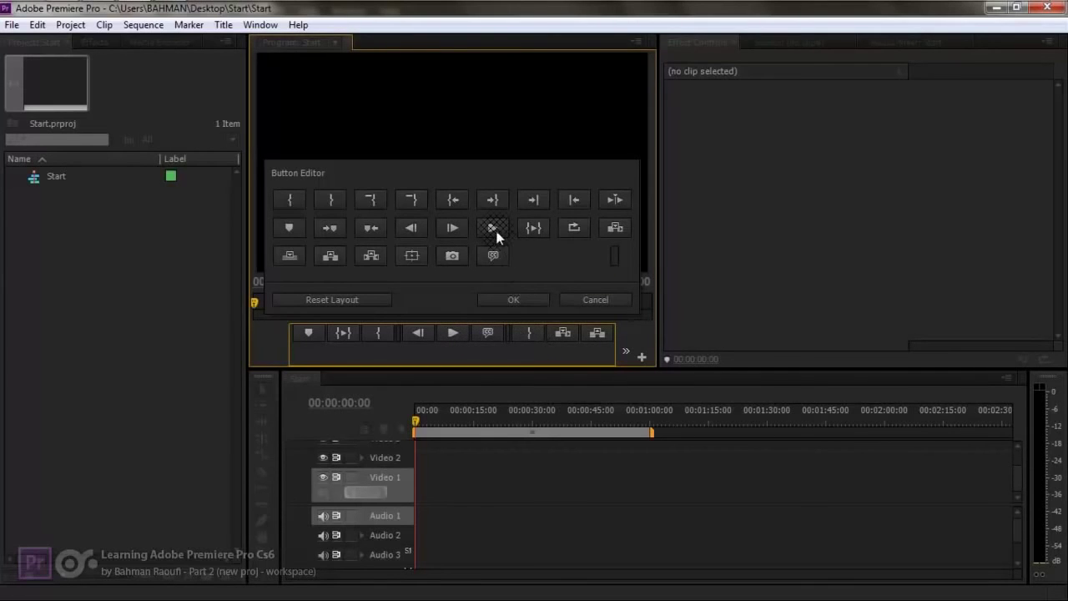
drag(449, 235, 468, 333)
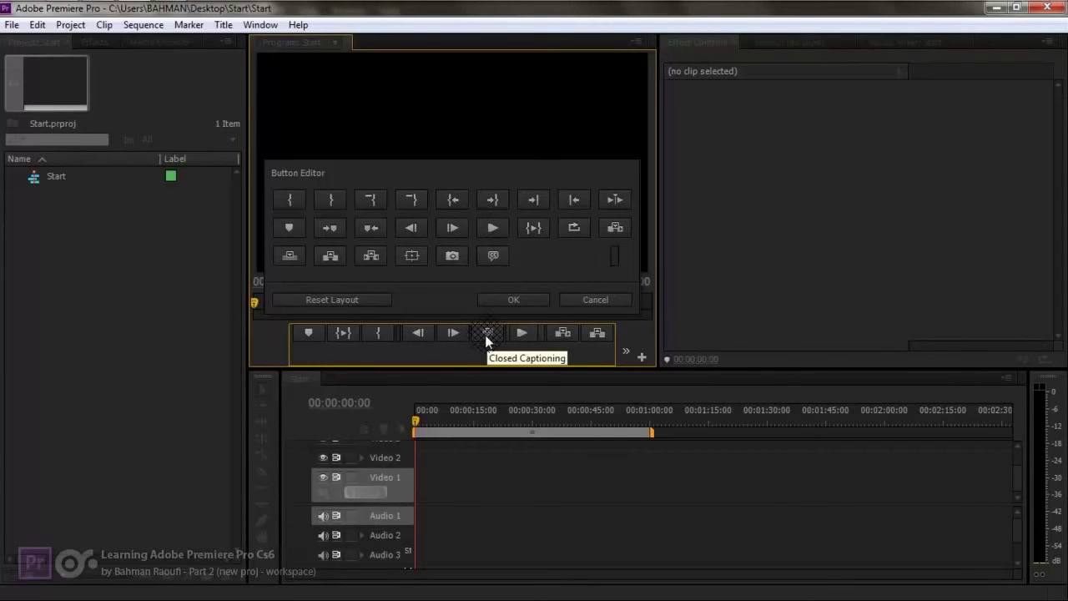
drag(492, 230, 493, 334)
drag(613, 258, 546, 440)
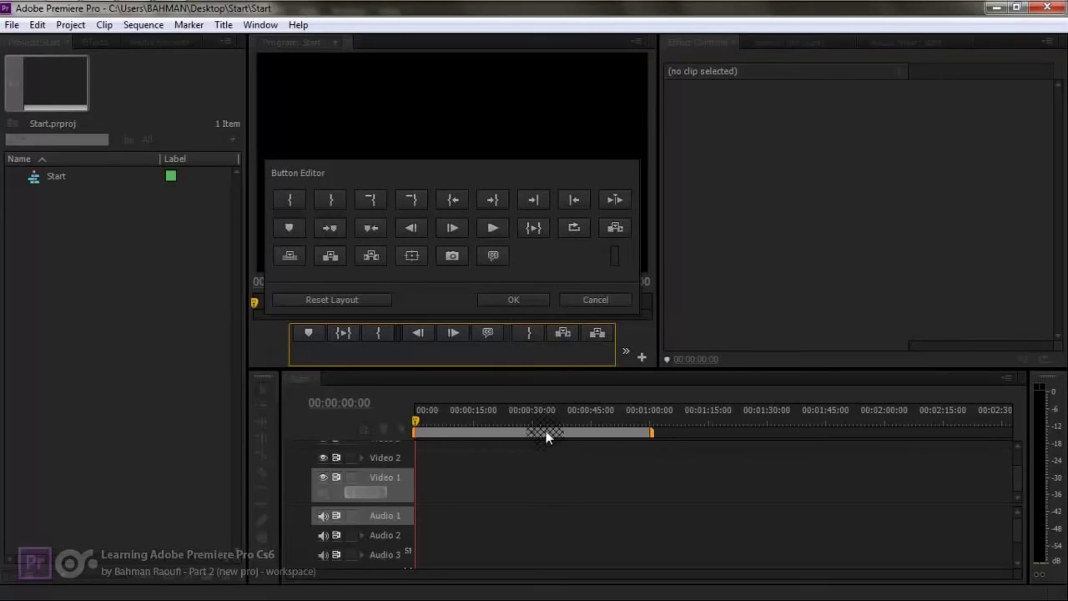
drag(440, 332, 599, 193)
click(380, 300)
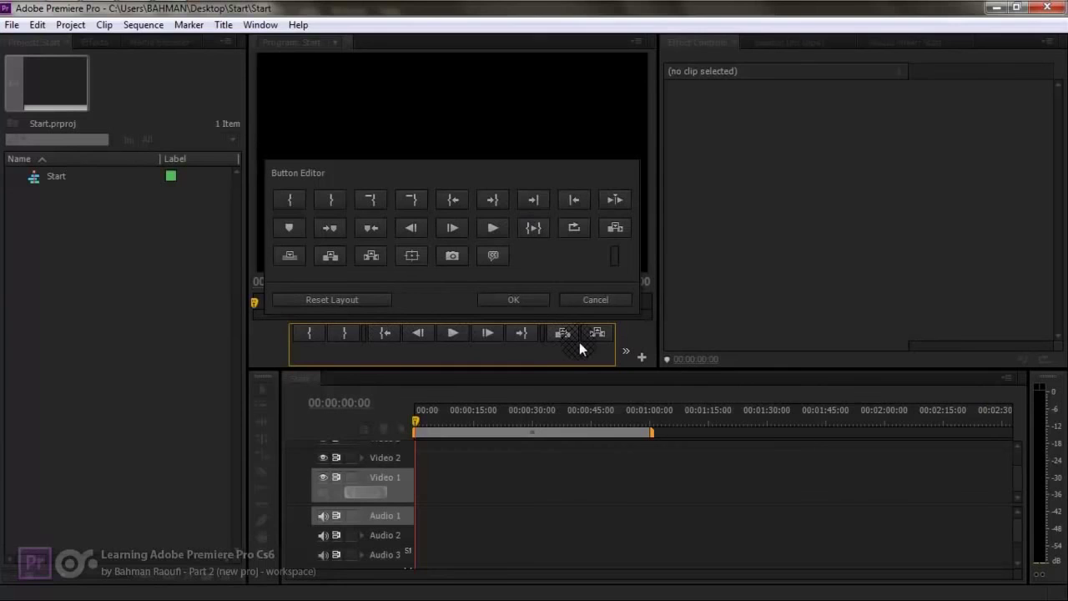
mouse_move(579, 342)
mouse_down()
mouse_move(571, 270)
mouse_move(584, 294)
mouse_move(576, 299)
mouse_move(624, 334)
mouse_move(645, 327)
mouse_move(619, 301)
mouse_move(677, 325)
mouse_move(758, 323)
mouse_up()
click(619, 301)
- Add a Go to Next Edit Point button before Export Frame in the Program monitor's button bar
click(740, 356)
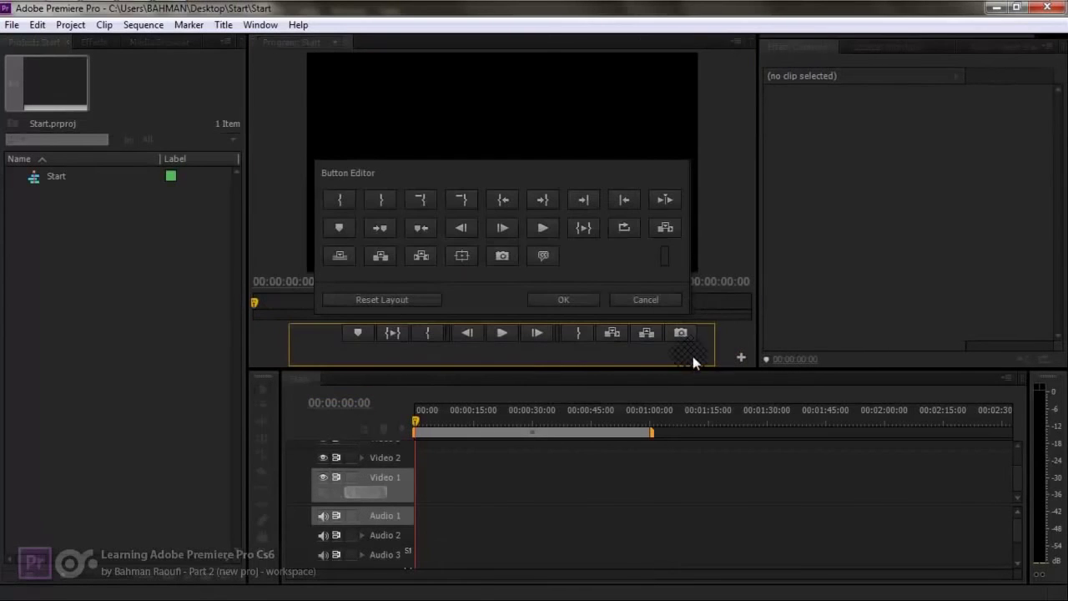
mouse_move(688, 343)
mouse_down()
mouse_move(656, 271)
mouse_move(396, 204)
mouse_up()
mouse_move(550, 342)
mouse_down()
mouse_move(574, 169)
mouse_move(701, 340)
mouse_move(688, 328)
mouse_move(668, 348)
mouse_move(643, 349)
mouse_move(667, 352)
mouse_move(523, 343)
mouse_move(553, 336)
mouse_move(675, 366)
mouse_move(679, 335)
mouse_move(661, 334)
mouse_move(769, 367)
mouse_move(765, 339)
mouse_up()
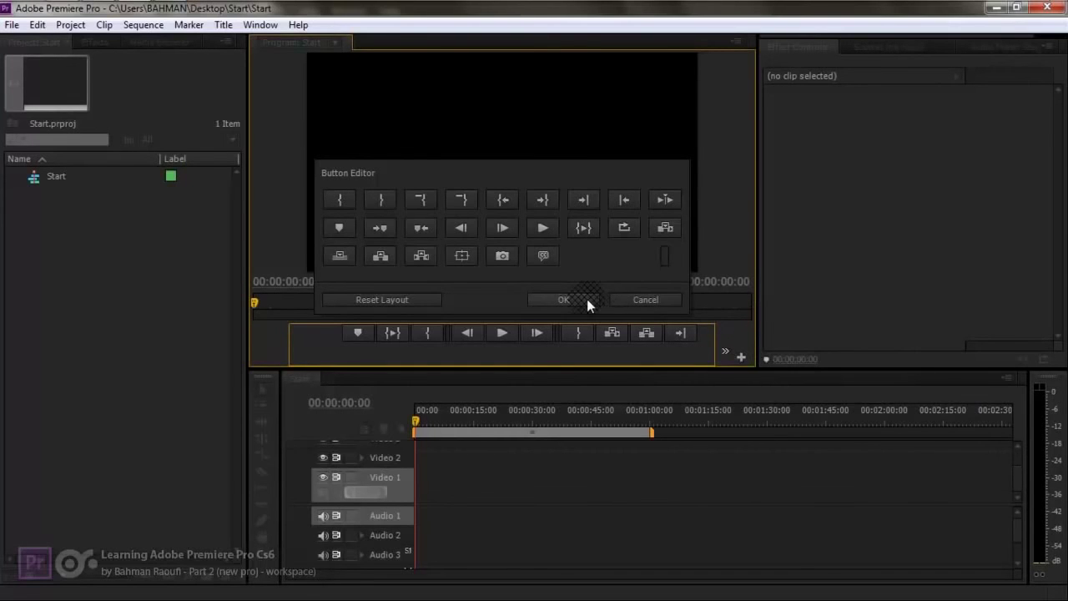
click(563, 299)
- Widen and narrow the Program monitor and view the buttons moved into its overflow list
drag(758, 343, 810, 343)
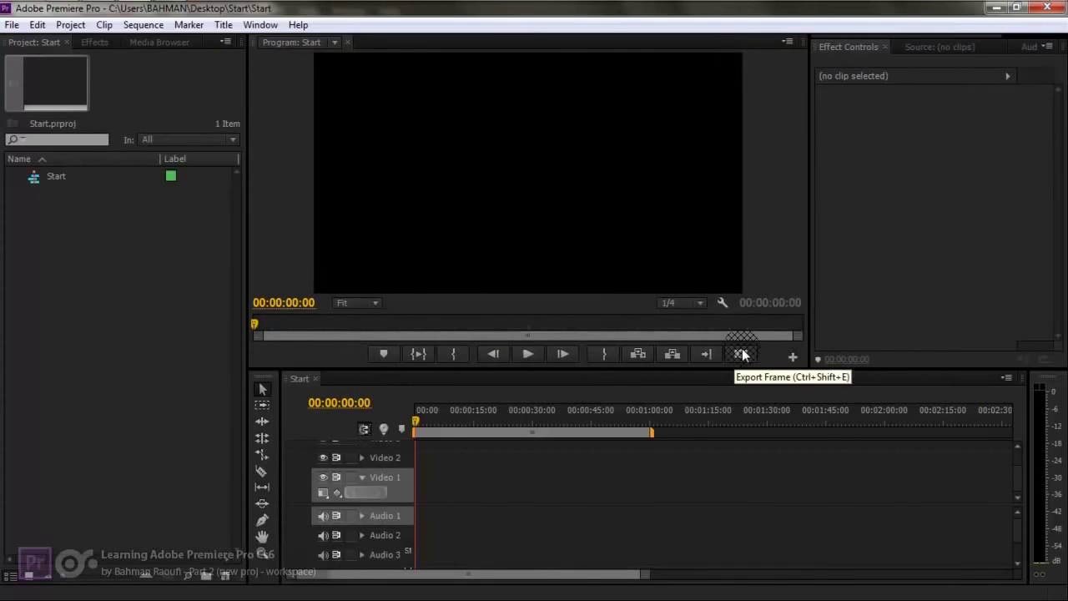
drag(743, 354, 709, 288)
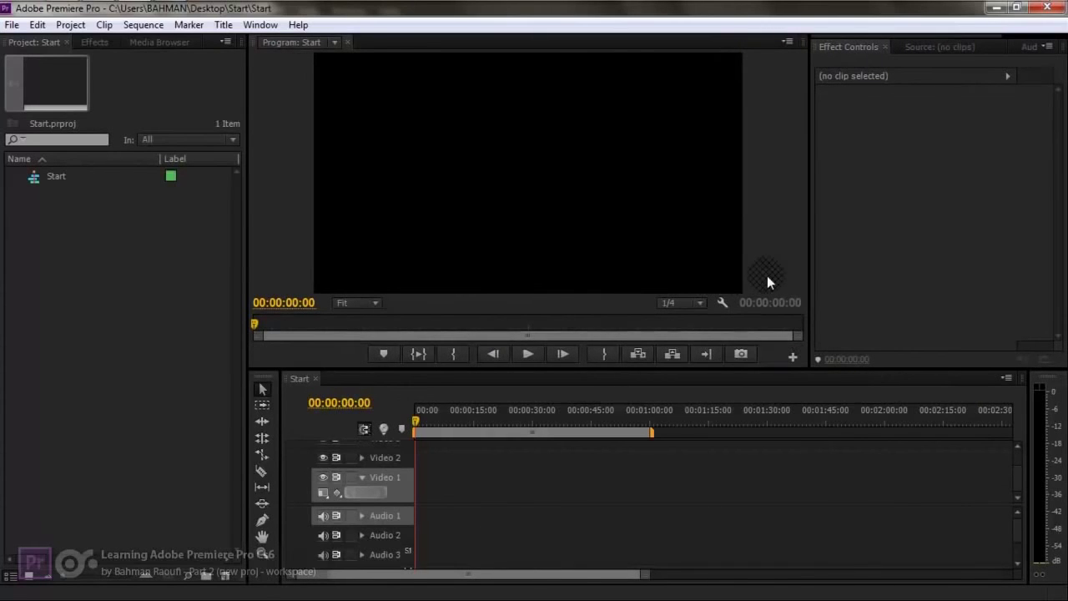
drag(808, 277, 695, 262)
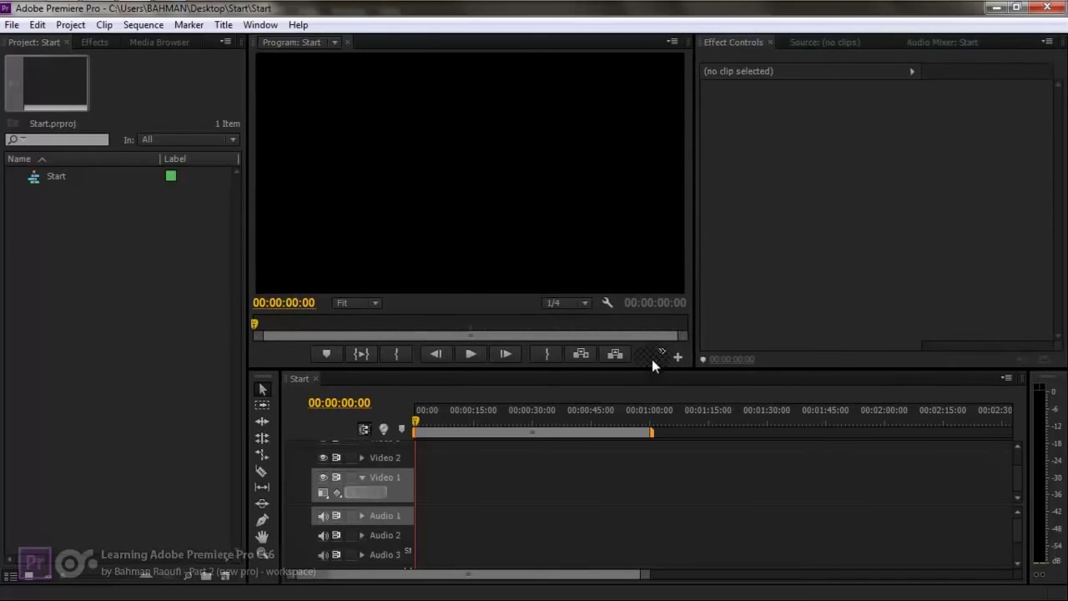
click(665, 355)
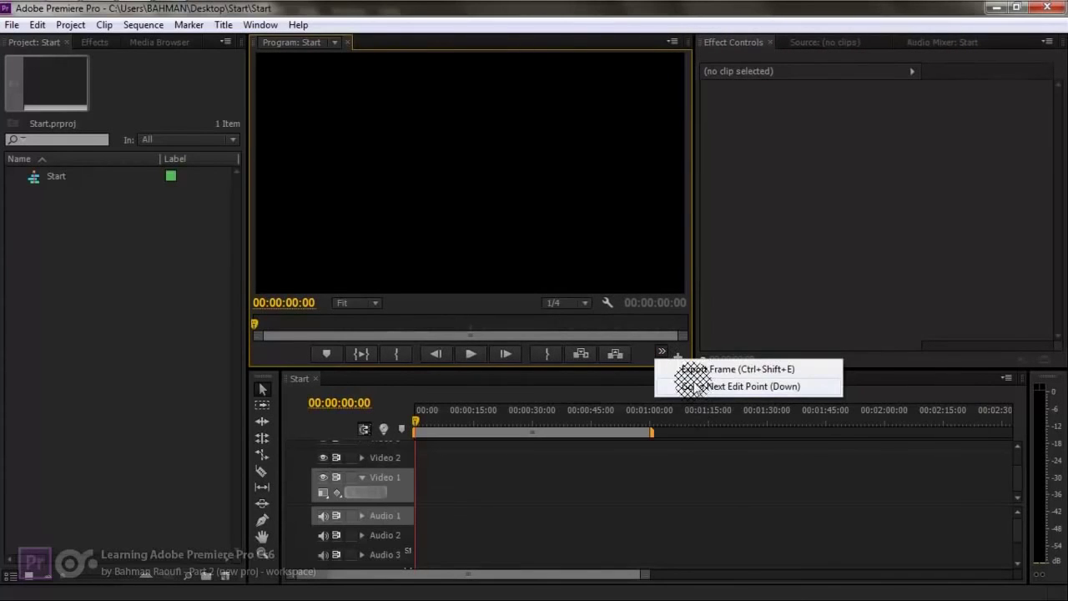
click(678, 356)
- Reset the Program monitor's buttons to the default layout and widen the monitor until all of them fit
click(677, 357)
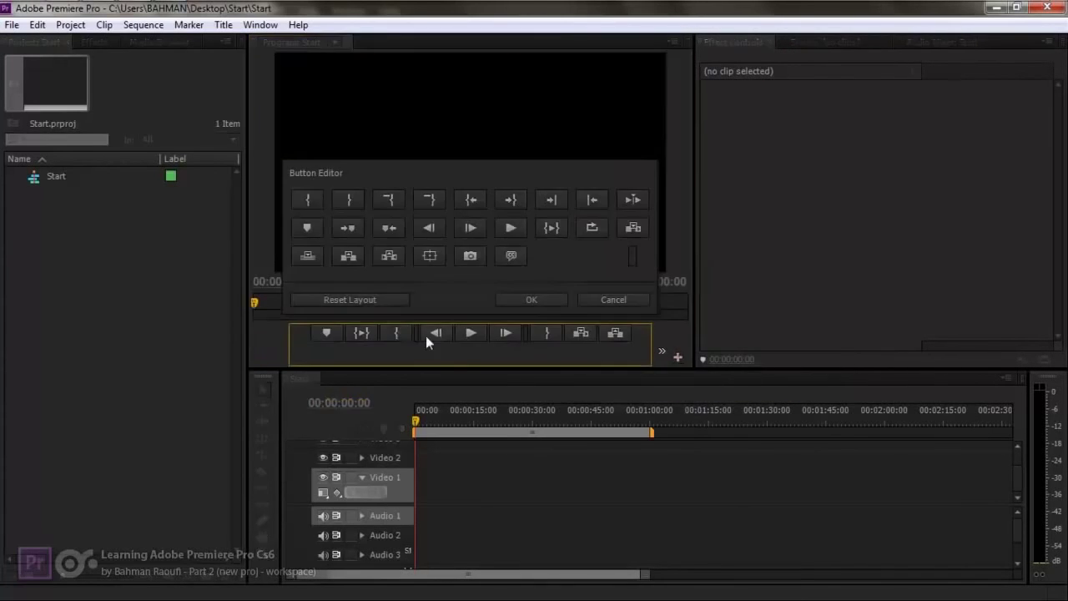
click(374, 298)
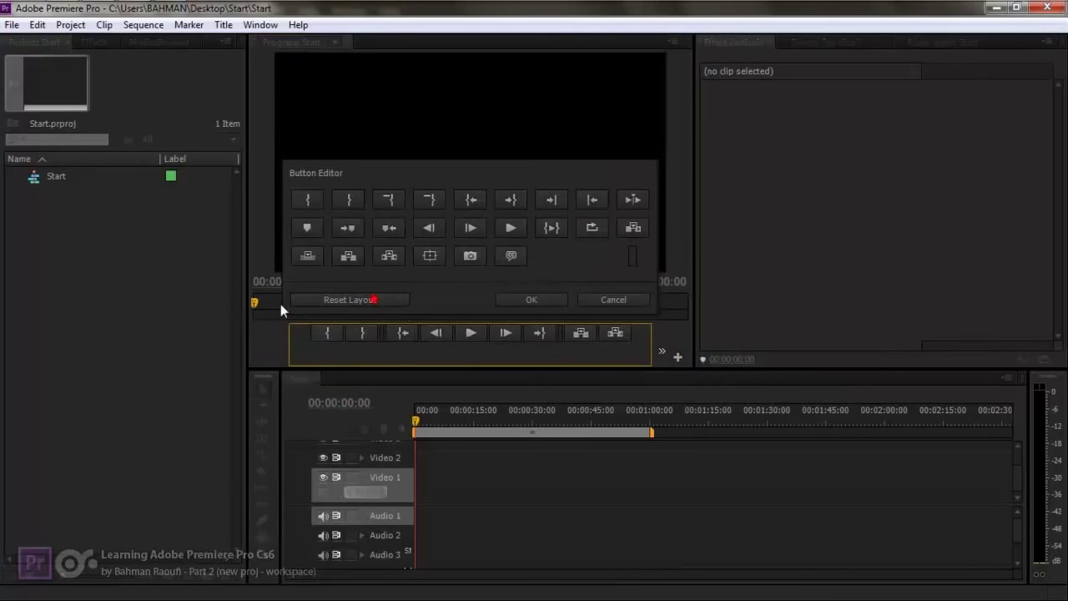
click(553, 297)
drag(694, 351, 734, 358)
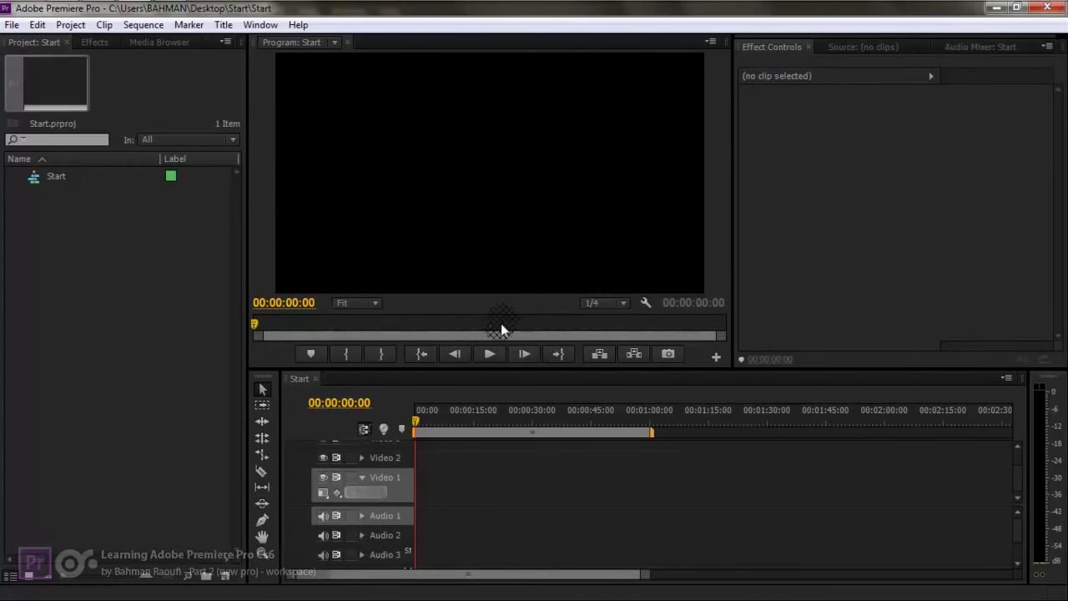
- Import Getting Made Up.mov from the DSLR Footage folder in D:\Adobe Cs6\Learning Sg\Media
click(255, 342)
click(63, 257)
double_click(64, 251)
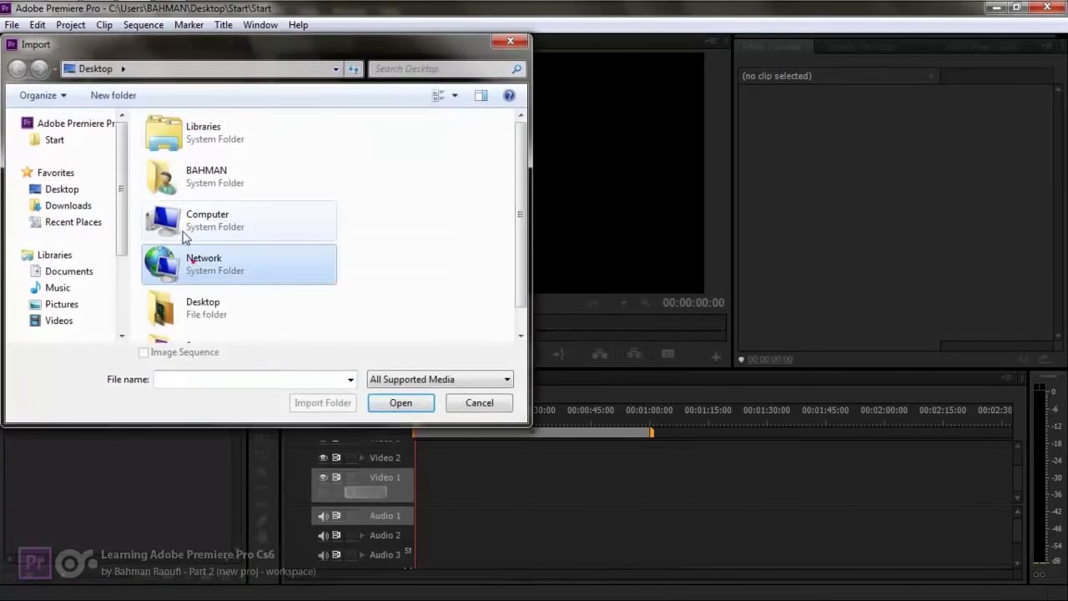
double_click(182, 226)
double_click(192, 204)
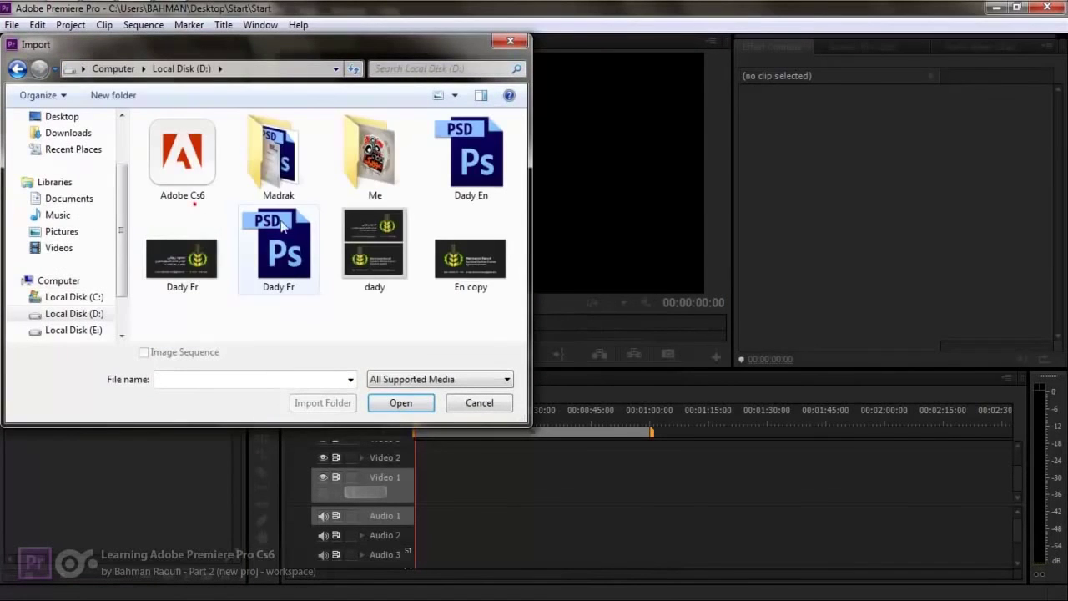
double_click(196, 174)
click(275, 289)
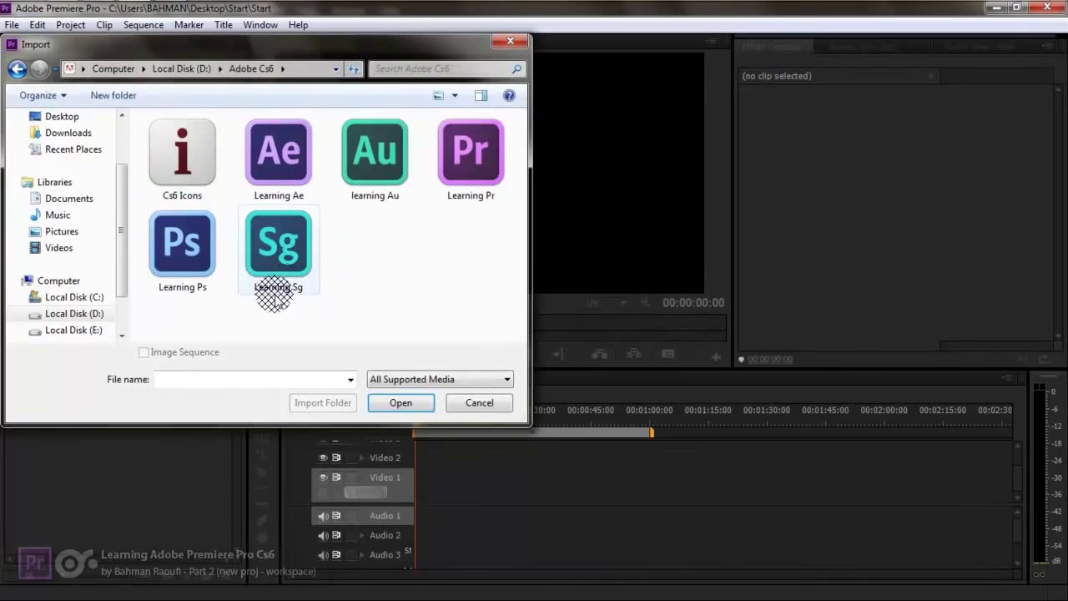
double_click(263, 243)
double_click(176, 171)
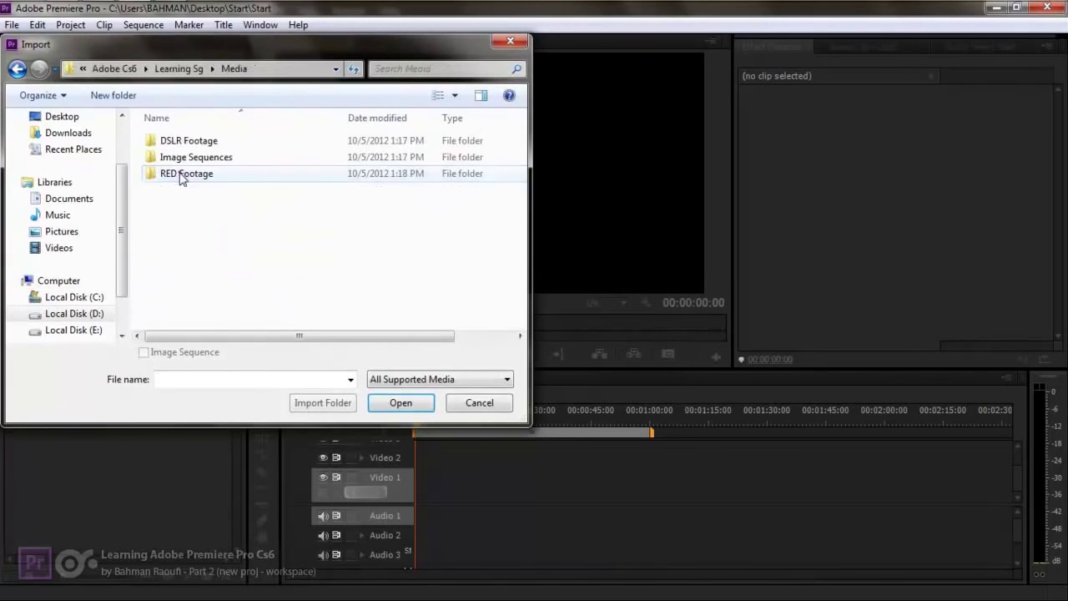
double_click(191, 141)
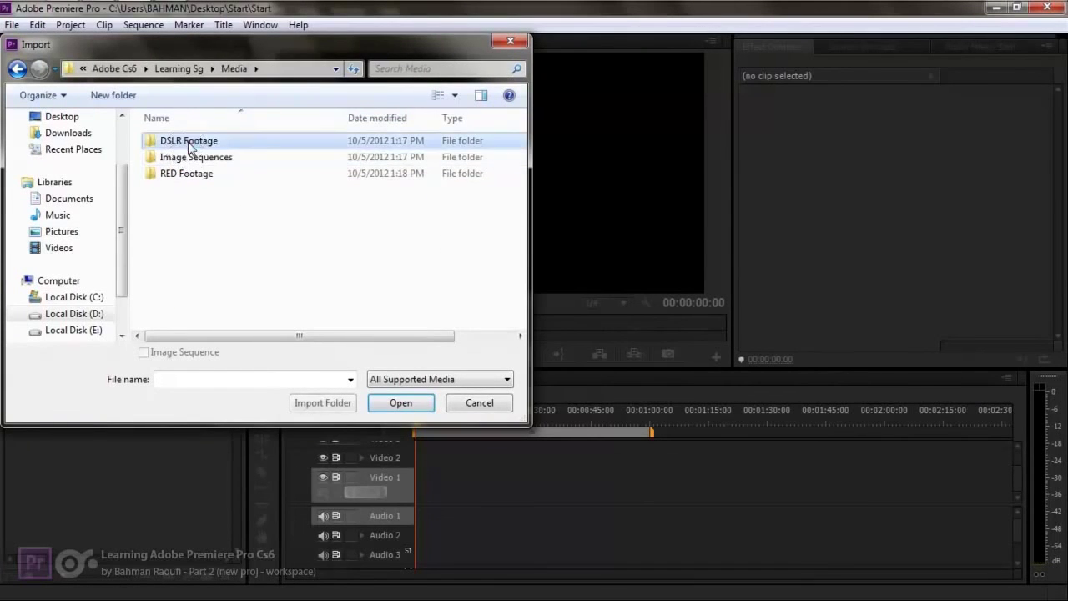
double_click(192, 173)
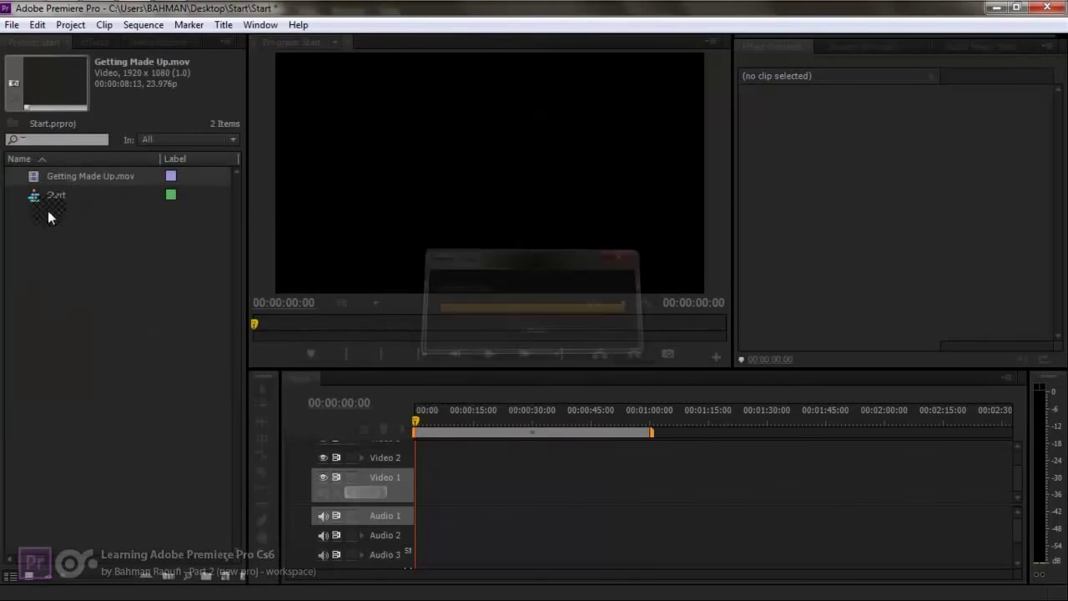
- Place Getting Made Up.mov at the start of Video 1, changing the sequence settings to match the clip
drag(33, 179, 404, 472)
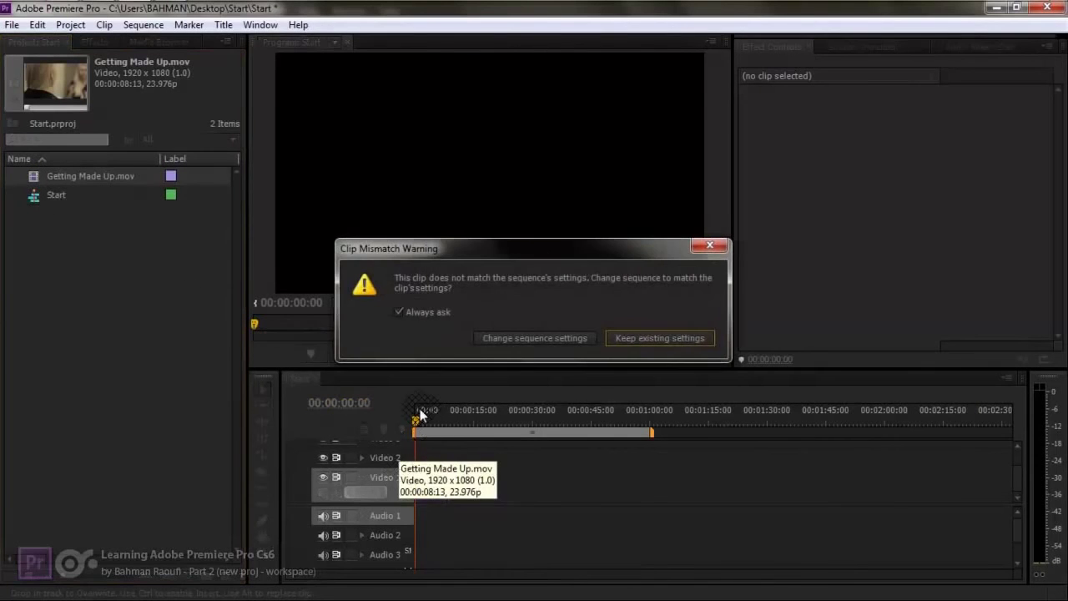
click(535, 338)
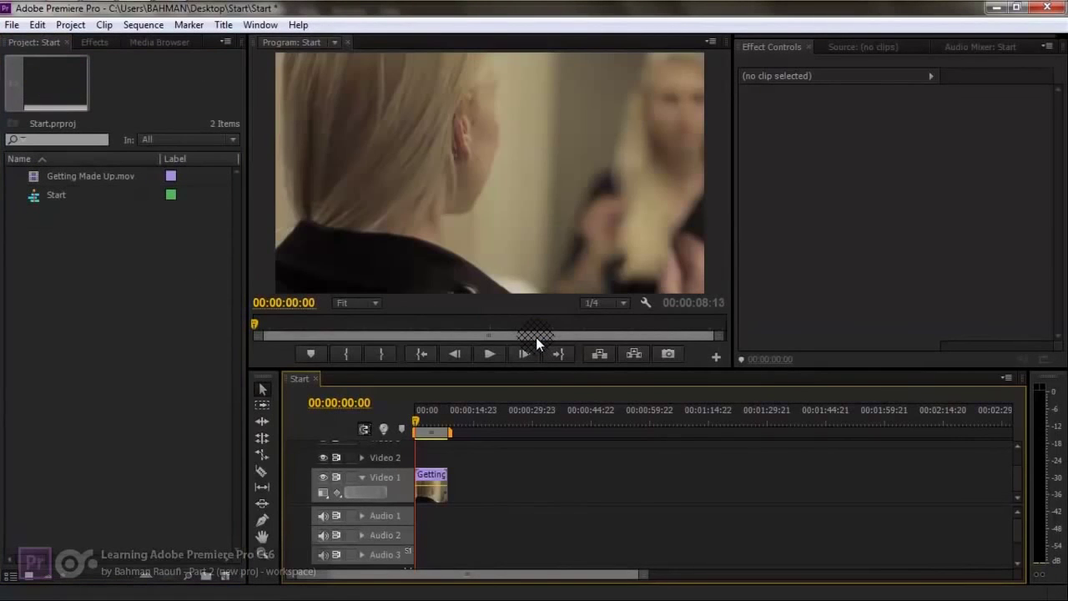
mouse_move(420, 424)
mouse_down()
mouse_move(434, 427)
mouse_move(415, 427)
mouse_up()
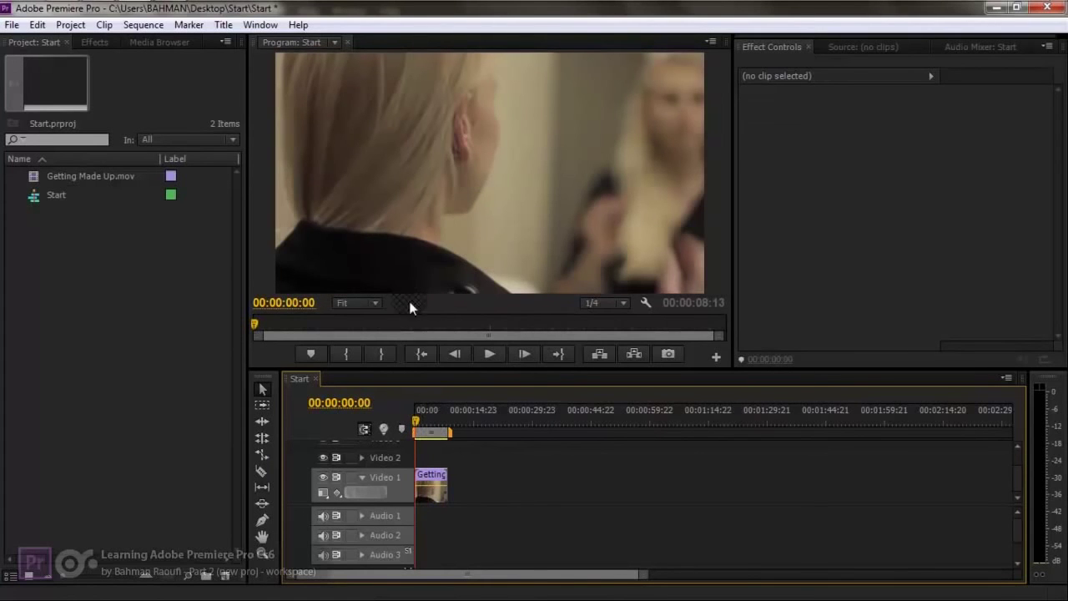
- Play the sequence forward and in reverse, stop it, and return the playhead to the start
key(space)
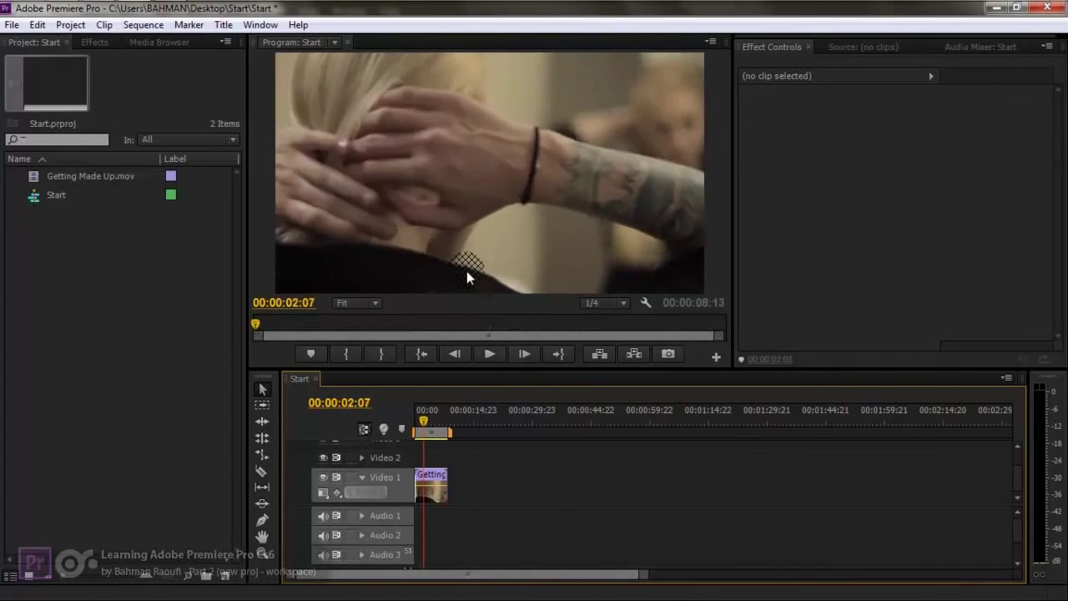
key(j)
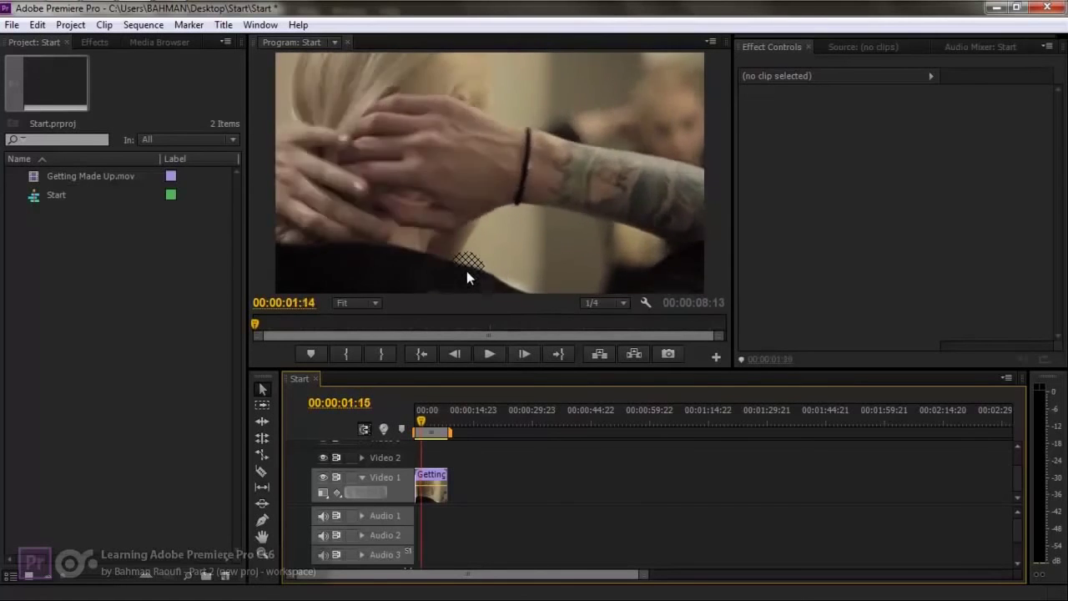
key(l)
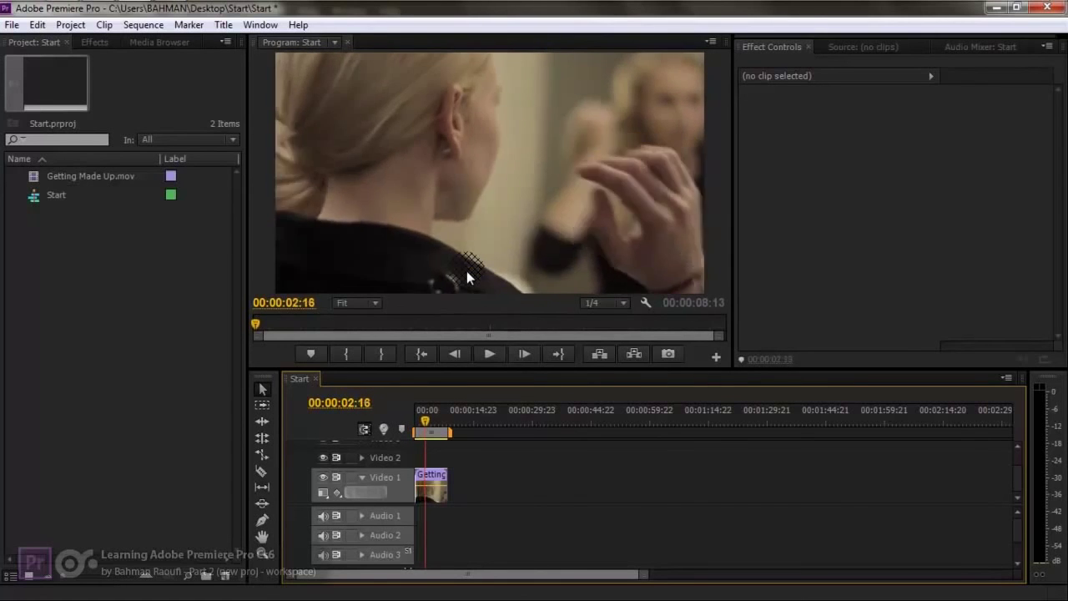
key(j)
key(j)
key(j)
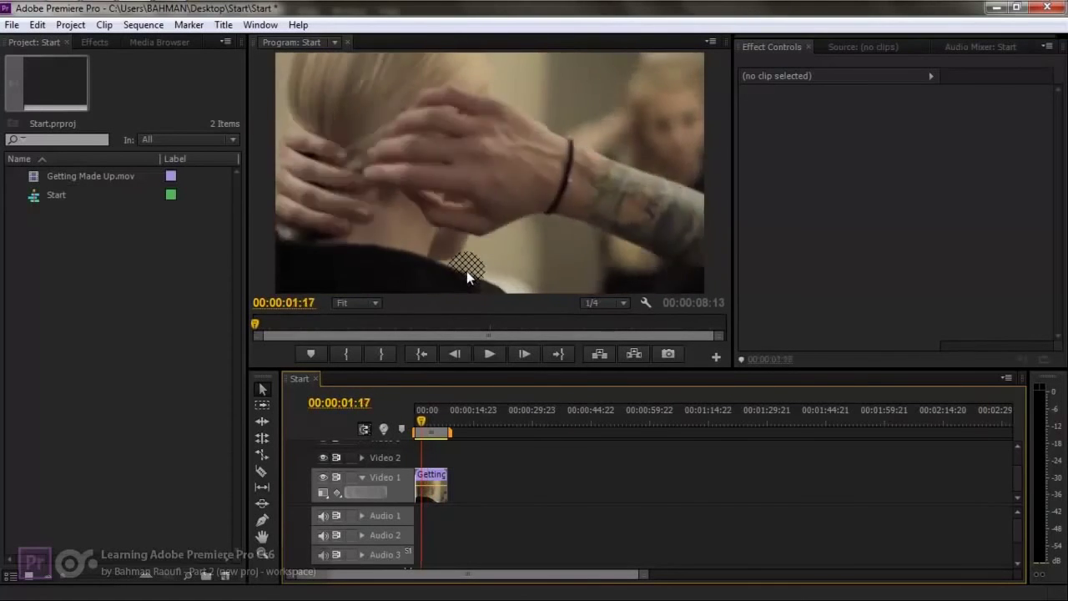
key(k)
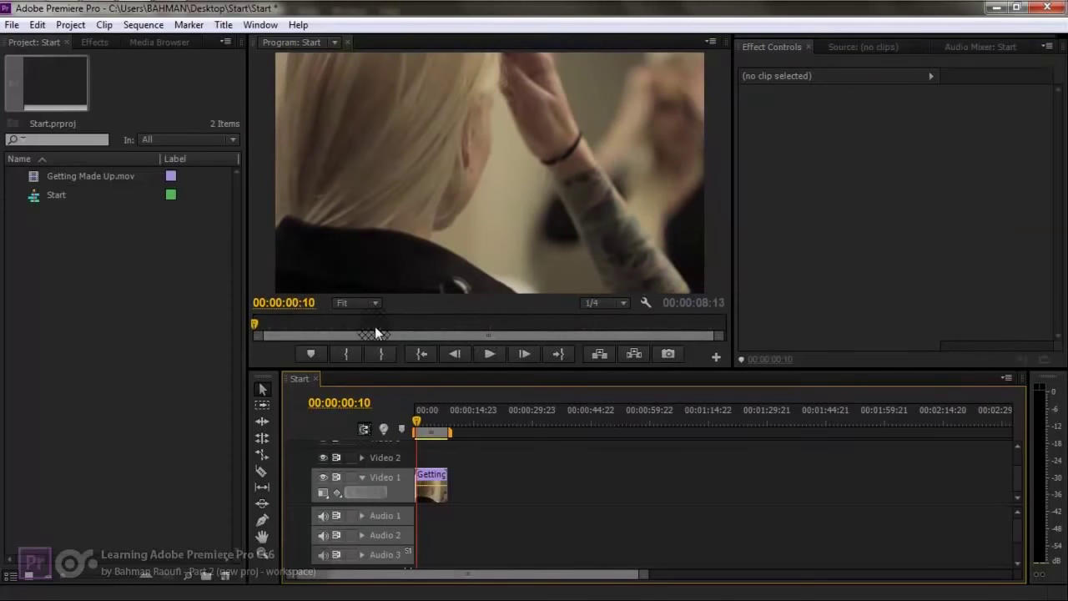
mouse_move(259, 338)
mouse_down()
mouse_move(327, 341)
mouse_move(292, 326)
mouse_move(451, 334)
mouse_move(245, 334)
mouse_up()
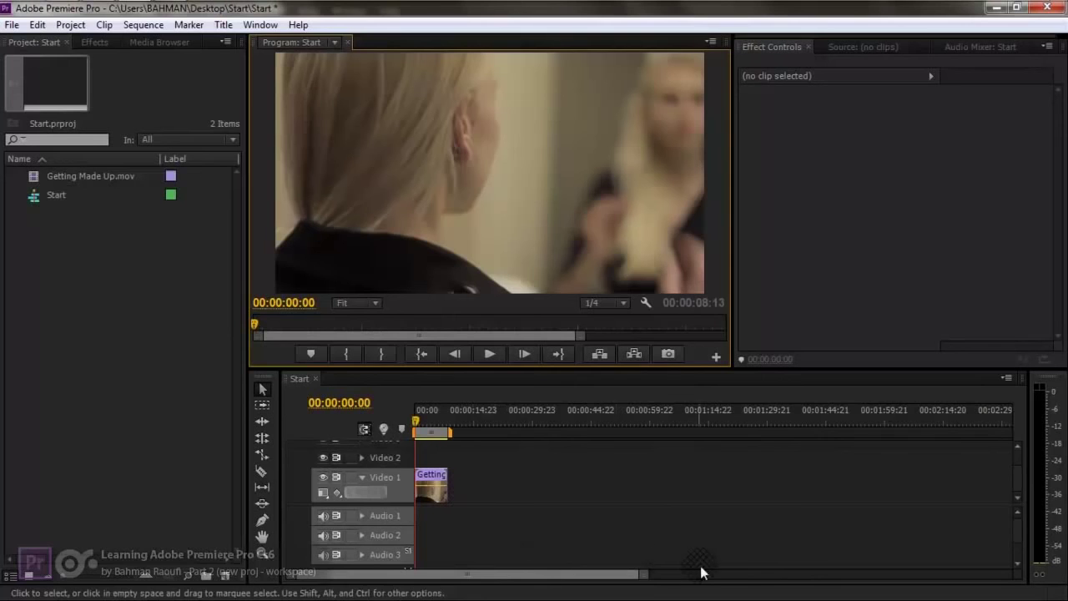
- Zoom in on the timeline around the clip and briefly play the sequence
drag(644, 574, 396, 581)
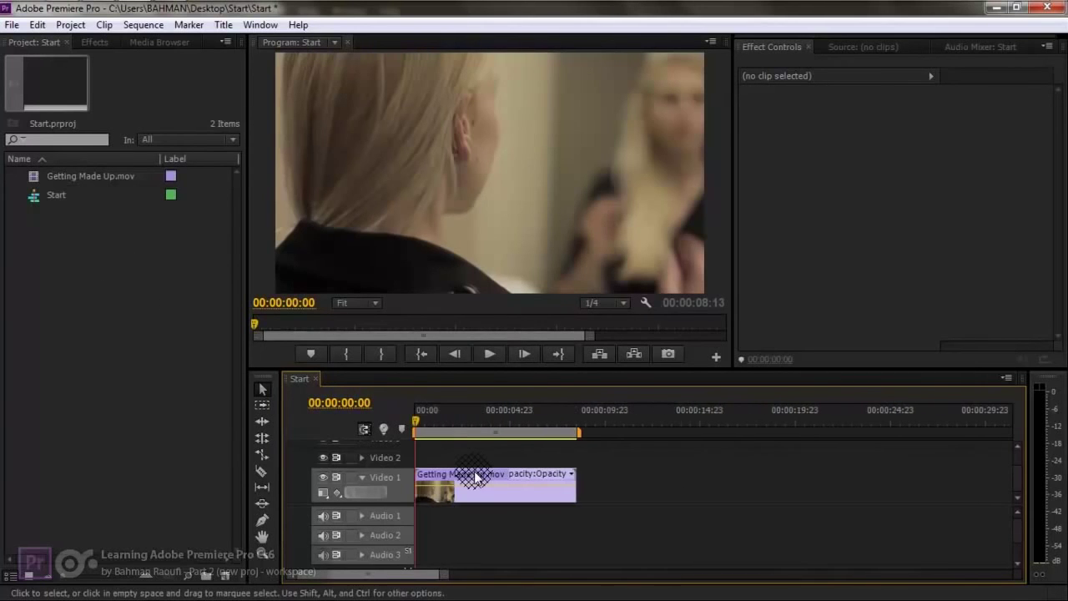
key(space)
key(space)
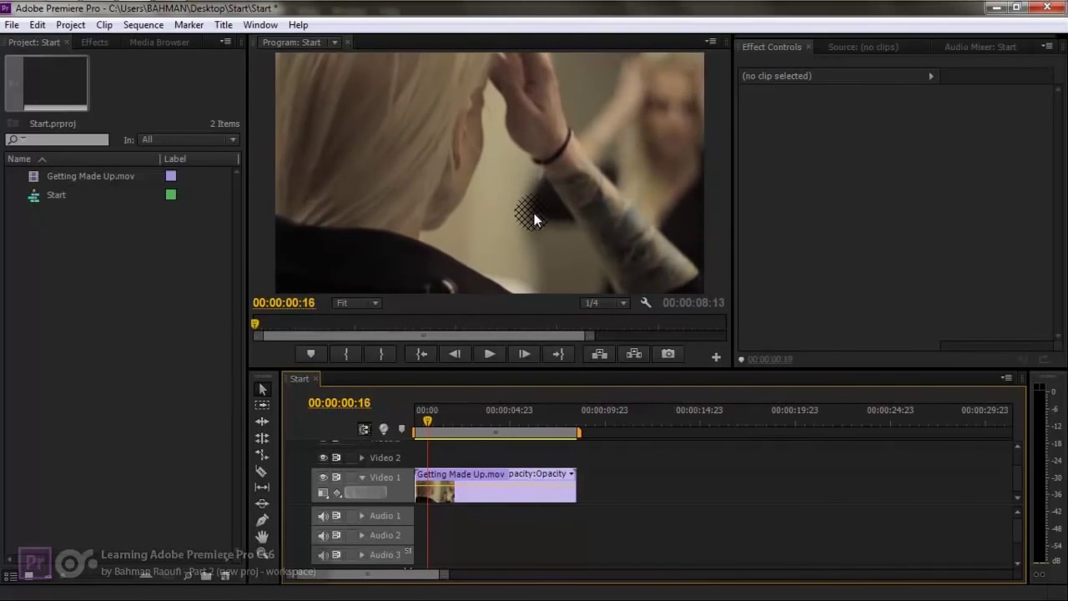
- Open Getting Made Up.mov in the Source monitor and play it briefly
click(863, 46)
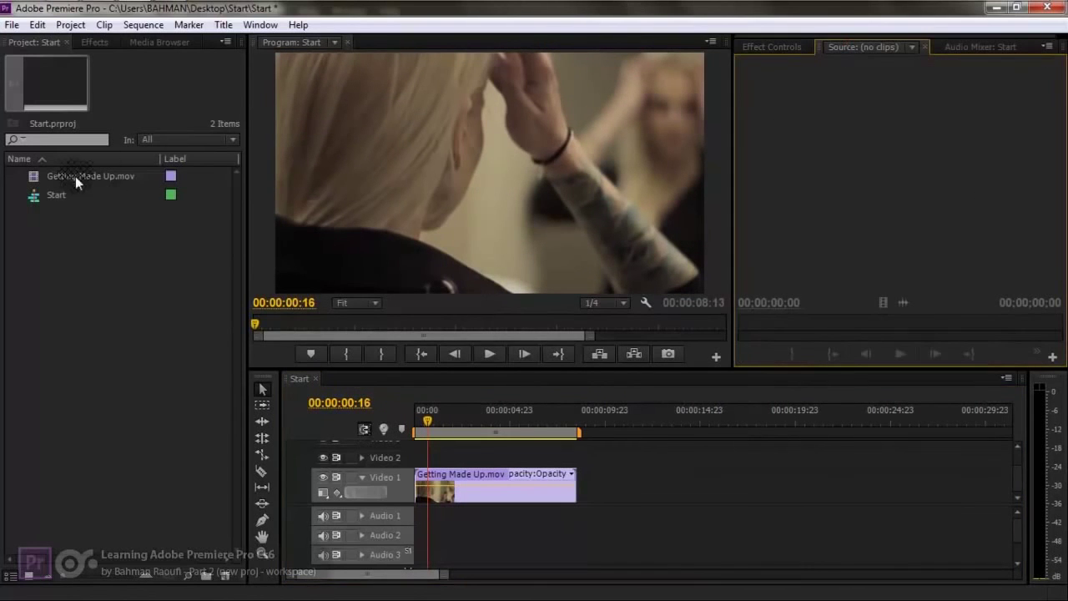
double_click(38, 176)
key(space)
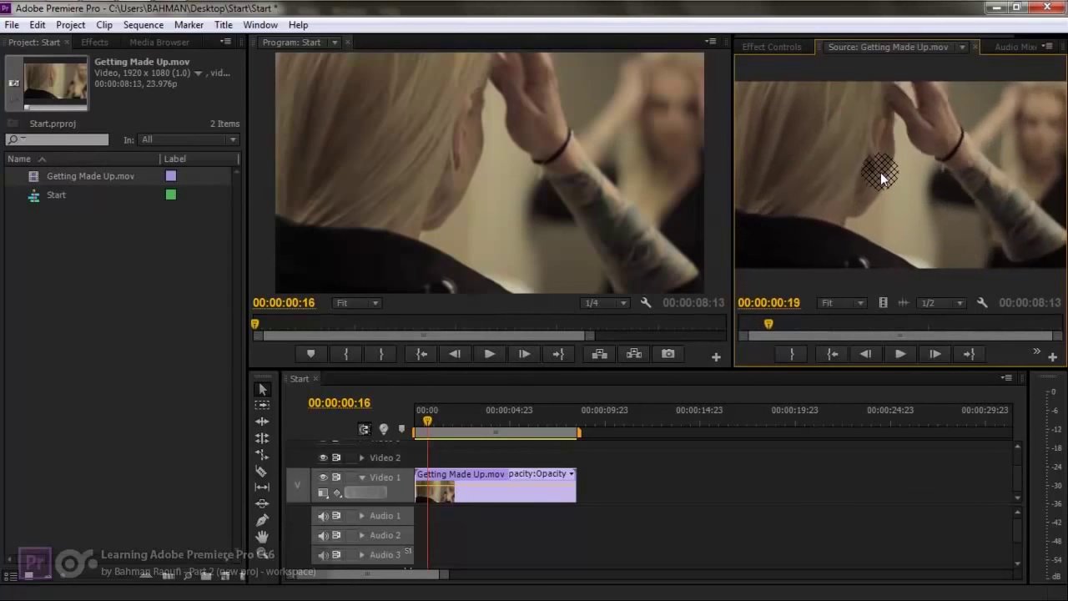
key(space)
- Step back and forth through the clip's frames in the Source monitor and in the timeline
scroll(891, 332, up, 8)
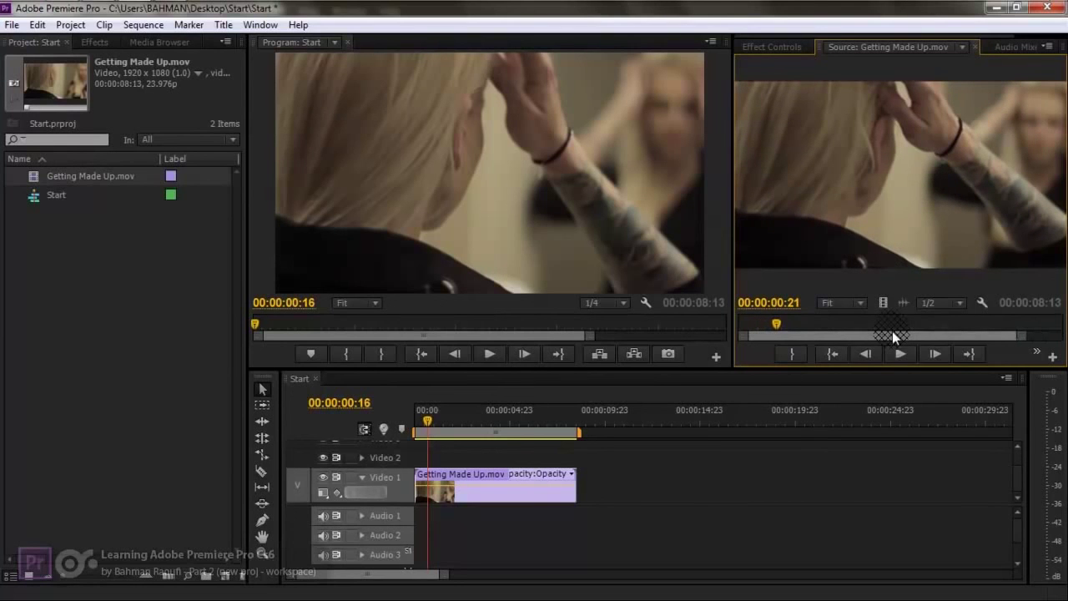
scroll(892, 331, down, 6)
scroll(512, 342, up, 10)
scroll(513, 253, up, 4)
scroll(512, 253, down, 8)
scroll(514, 256, up, 6)
scroll(518, 257, down, 4)
scroll(518, 257, down, 1)
scroll(528, 456, down, 2)
scroll(527, 456, up, 2)
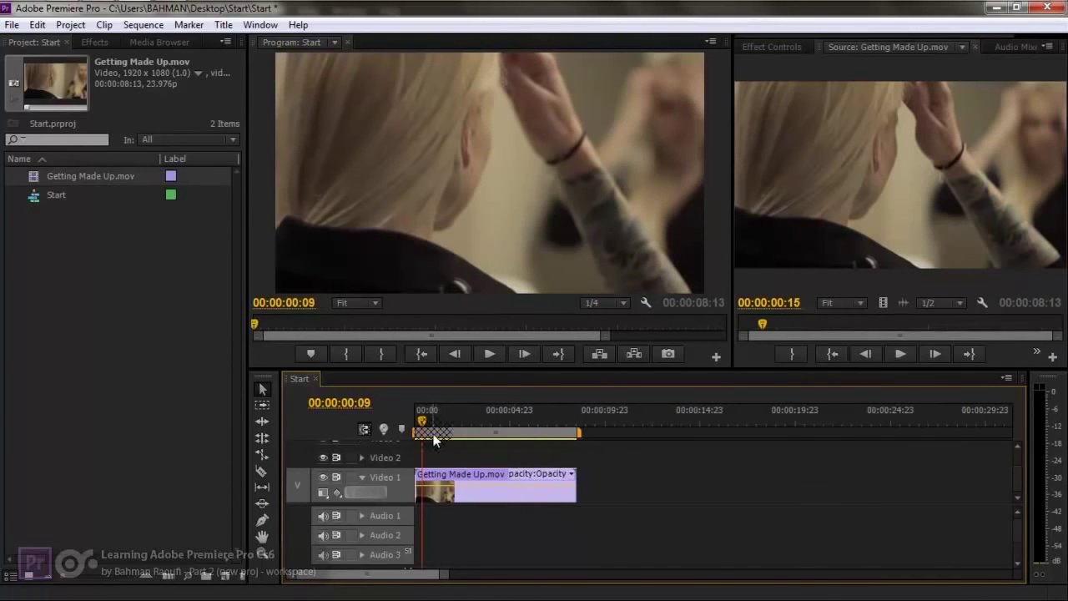
scroll(472, 229, down, 15)
scroll(477, 236, up, 3)
scroll(477, 236, up, 4)
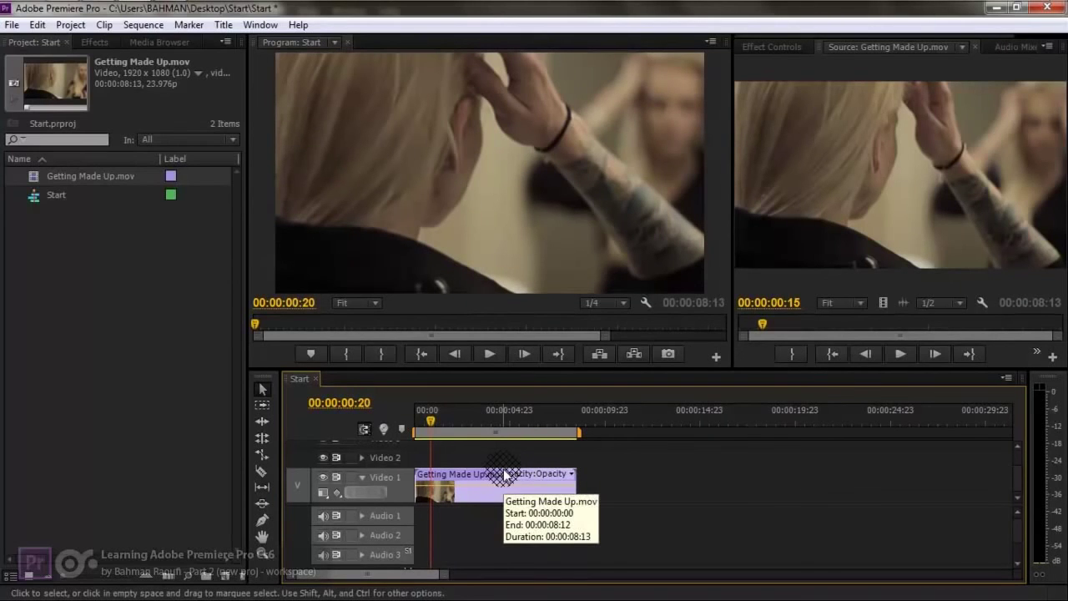
- Bring Effect Controls to the front and widen the Project panel slightly with Getting Made Up.mov selected
click(789, 46)
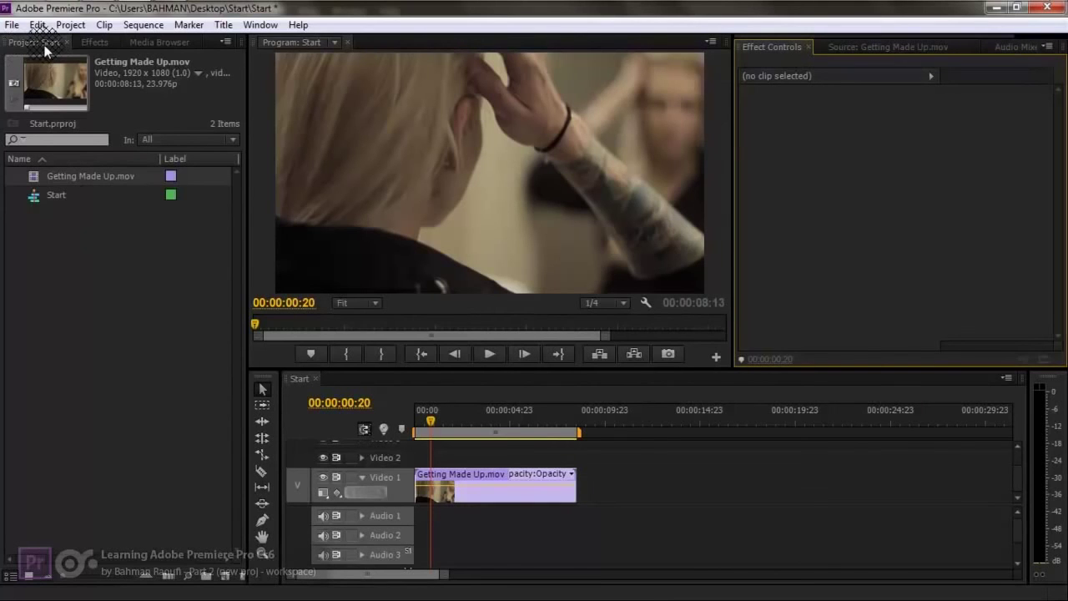
click(55, 252)
click(33, 176)
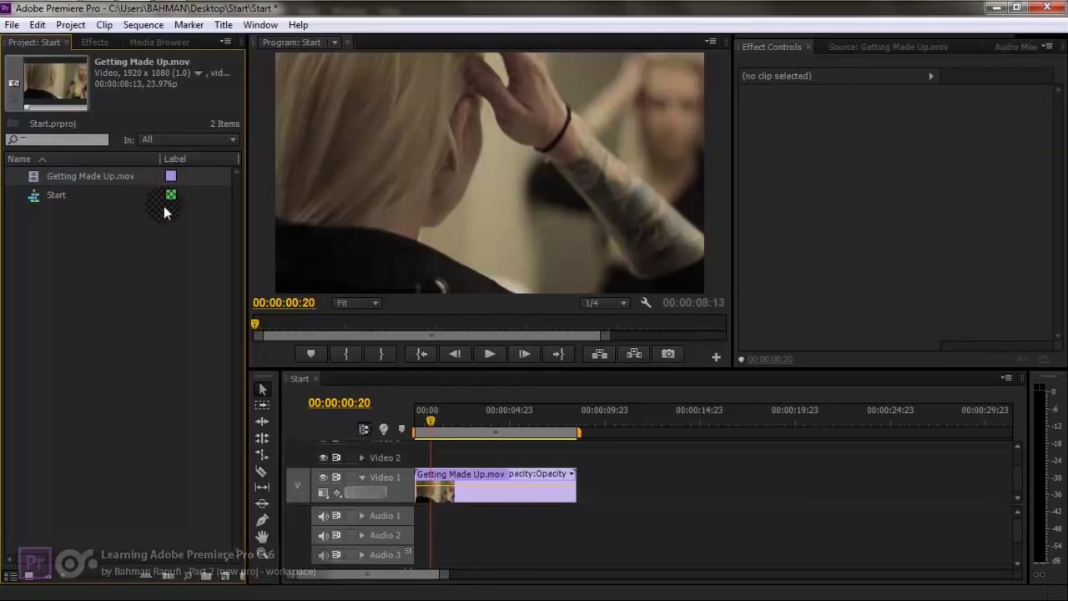
drag(248, 377, 275, 380)
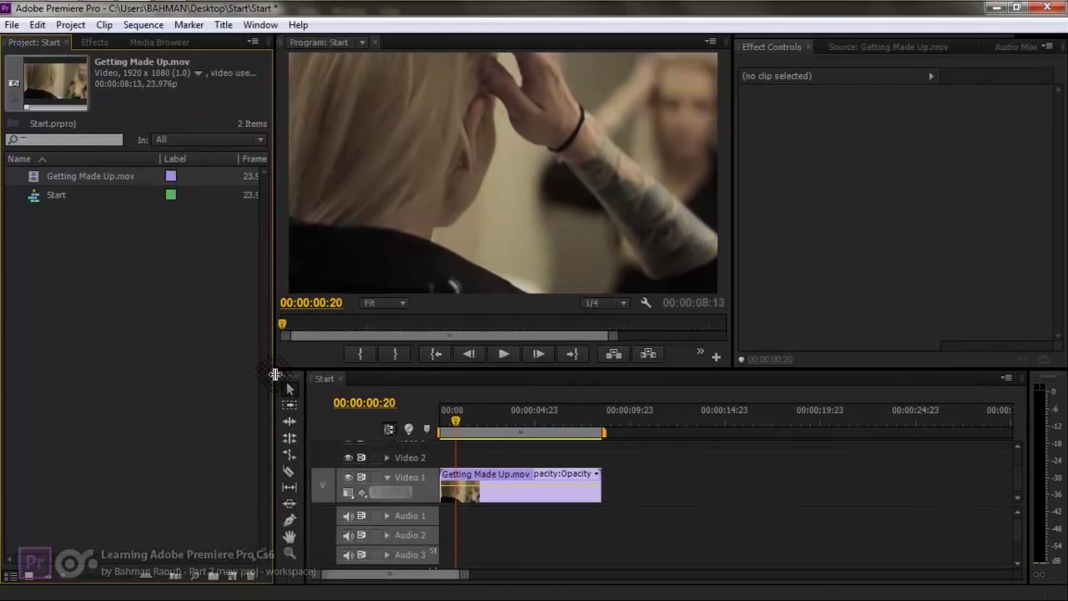
- Show the project items as icons, enlarge their thumbnails and return to the list view
click(27, 576)
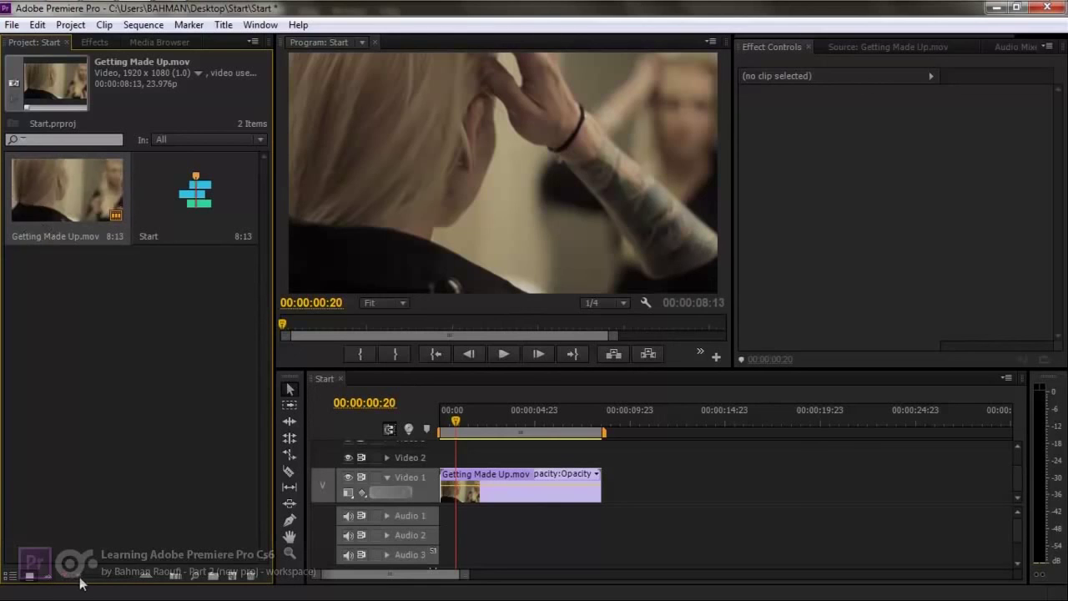
drag(79, 582, 91, 579)
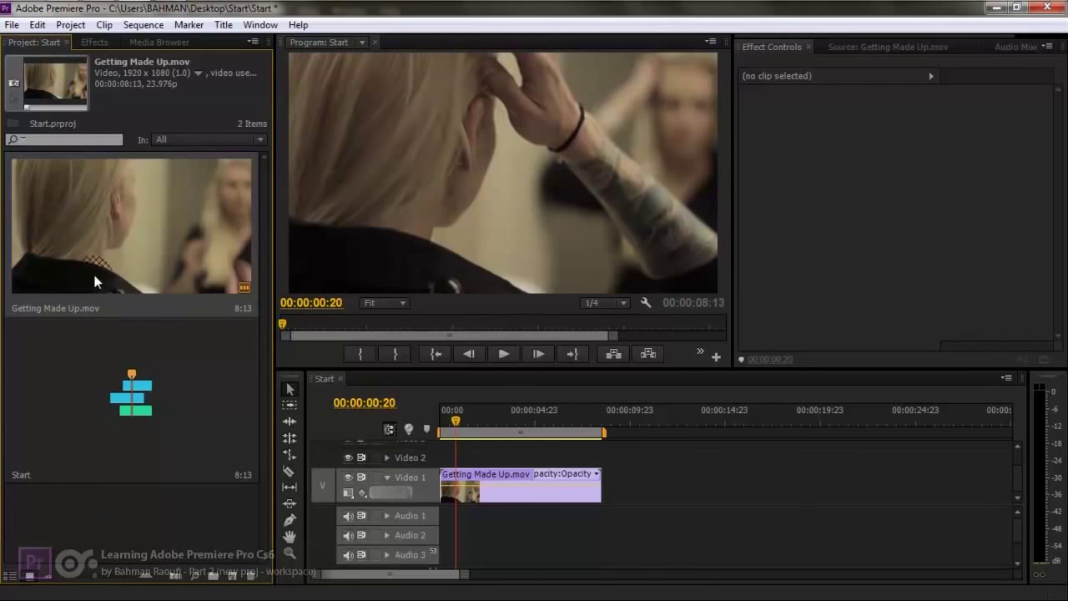
click(11, 576)
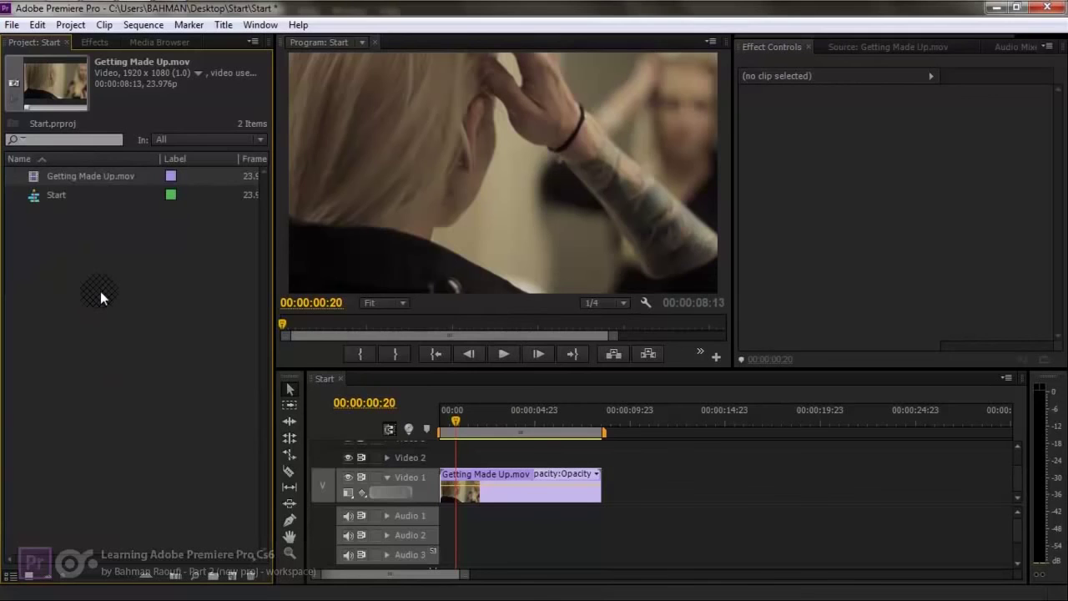
- Activate the project search field and view the search scope options without changing the scope
click(59, 138)
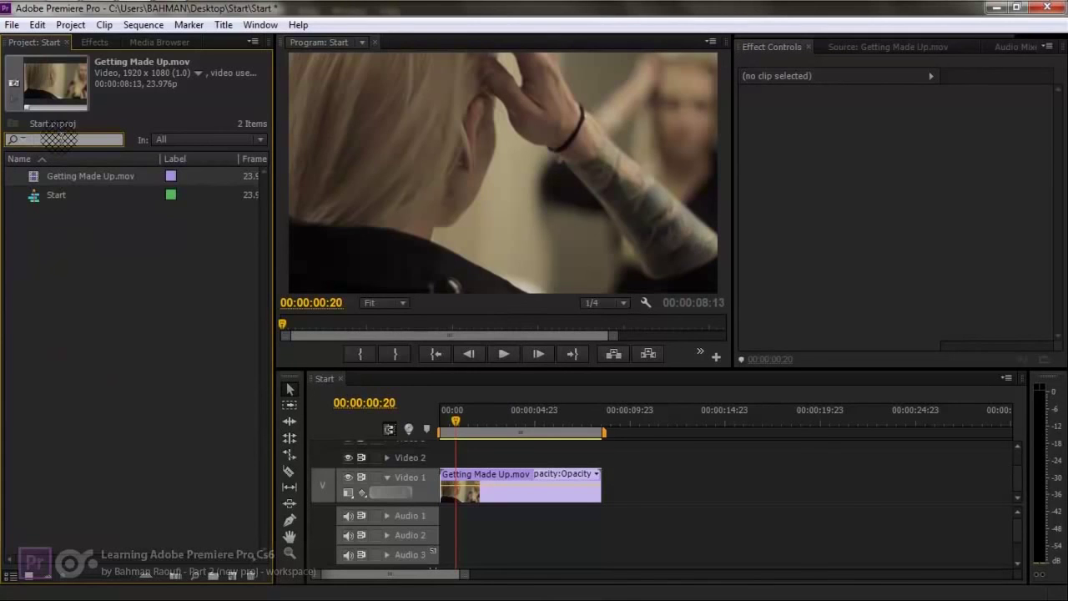
click(223, 139)
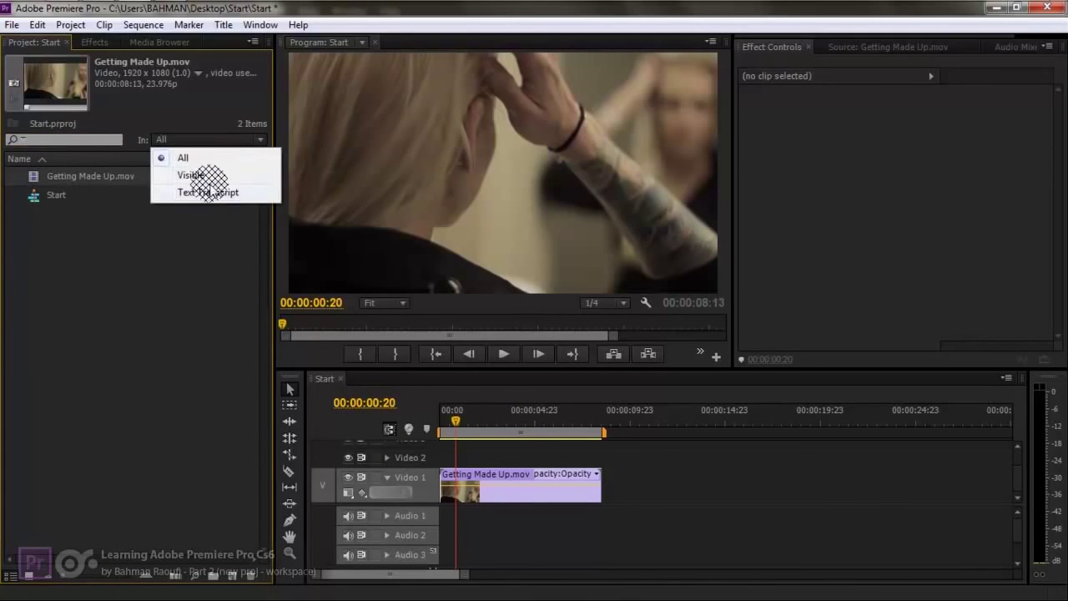
click(164, 305)
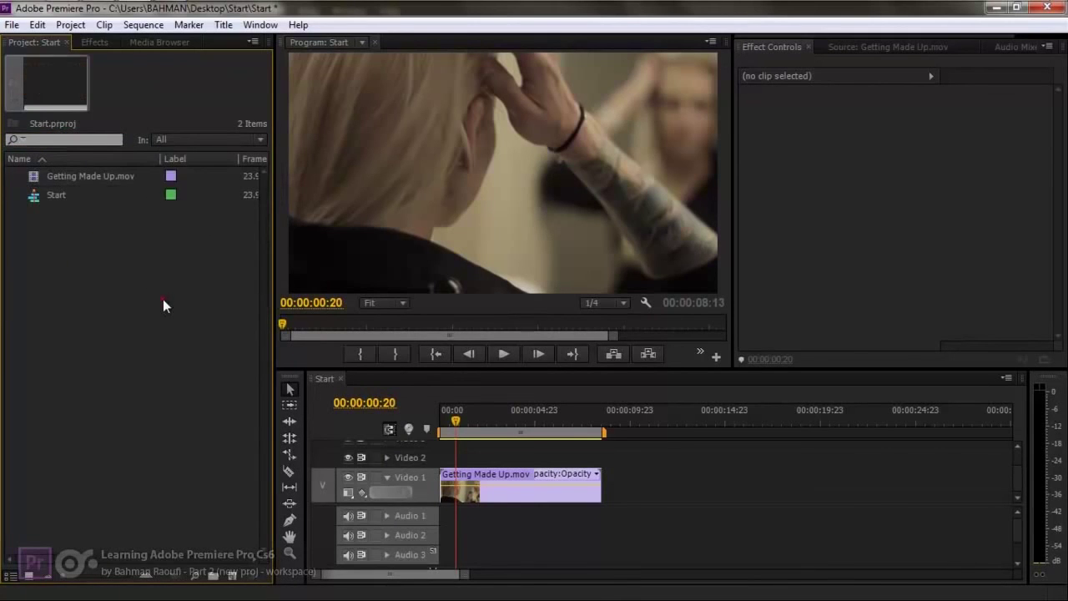
- Select Getting Made Up.mov in the Project panel and scrub through it in the preview thumbnail
click(72, 177)
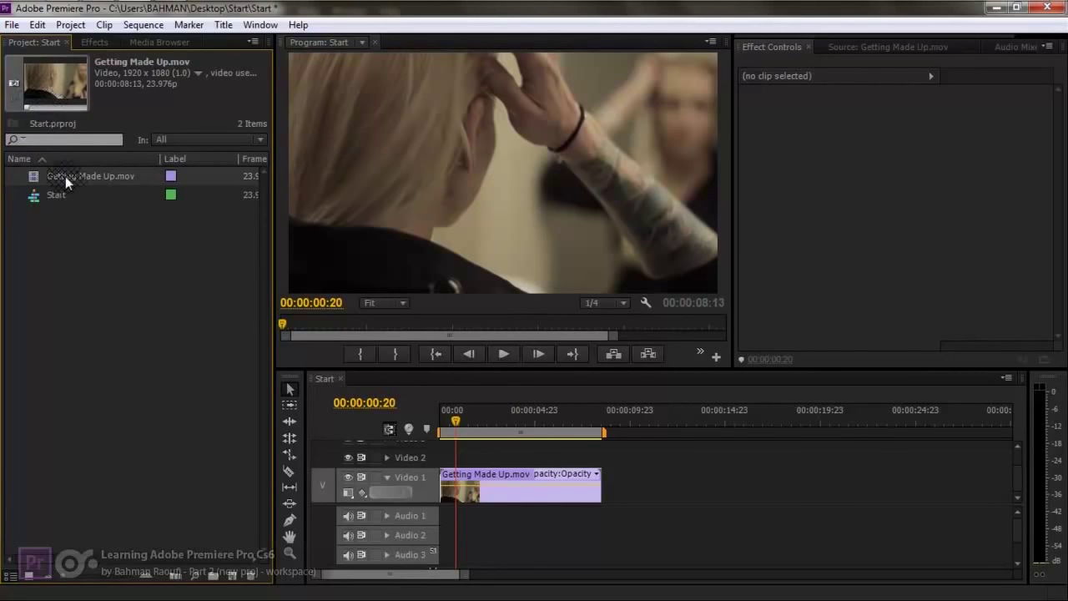
mouse_move(65, 177)
click(26, 107)
mouse_move(26, 107)
mouse_down()
mouse_move(46, 93)
mouse_move(13, 86)
mouse_move(35, 113)
mouse_move(67, 87)
mouse_move(71, 116)
mouse_move(15, 105)
mouse_up()
click(50, 196)
click(49, 177)
mouse_move(51, 69)
mouse_down()
mouse_move(84, 74)
mouse_move(69, 100)
mouse_move(114, 105)
mouse_up()
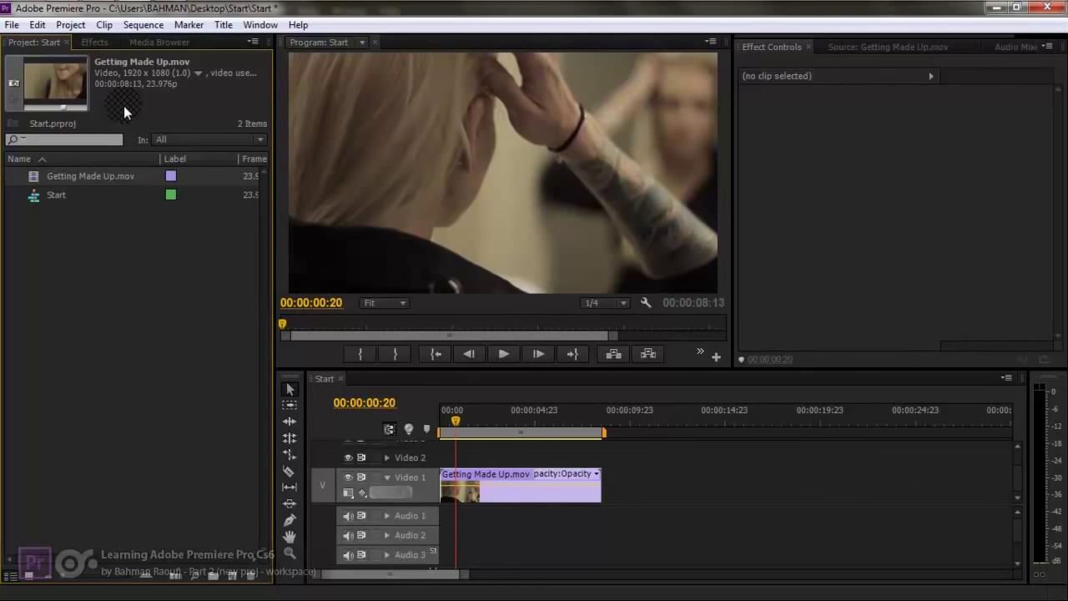
mouse_move(123, 105)
mouse_down()
mouse_move(45, 107)
mouse_move(104, 95)
mouse_move(34, 111)
mouse_move(187, 102)
mouse_move(202, 73)
mouse_move(219, 90)
mouse_move(205, 116)
mouse_move(181, 100)
mouse_move(143, 111)
mouse_move(159, 80)
mouse_up()
- Deselect the project items and maximize the Project panel to show all its metadata columns
click(187, 226)
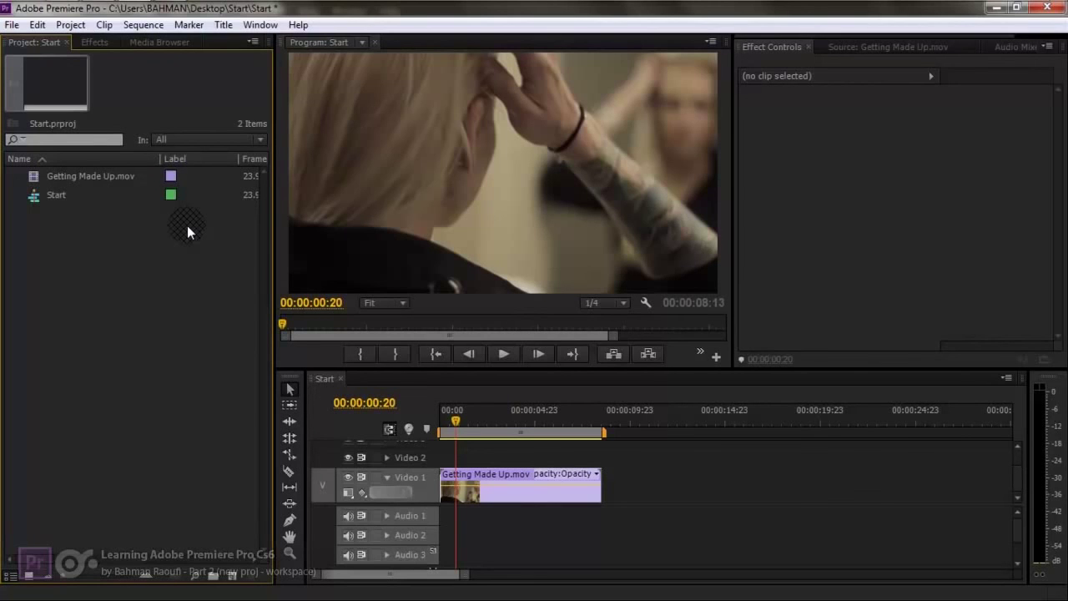
key(grave)
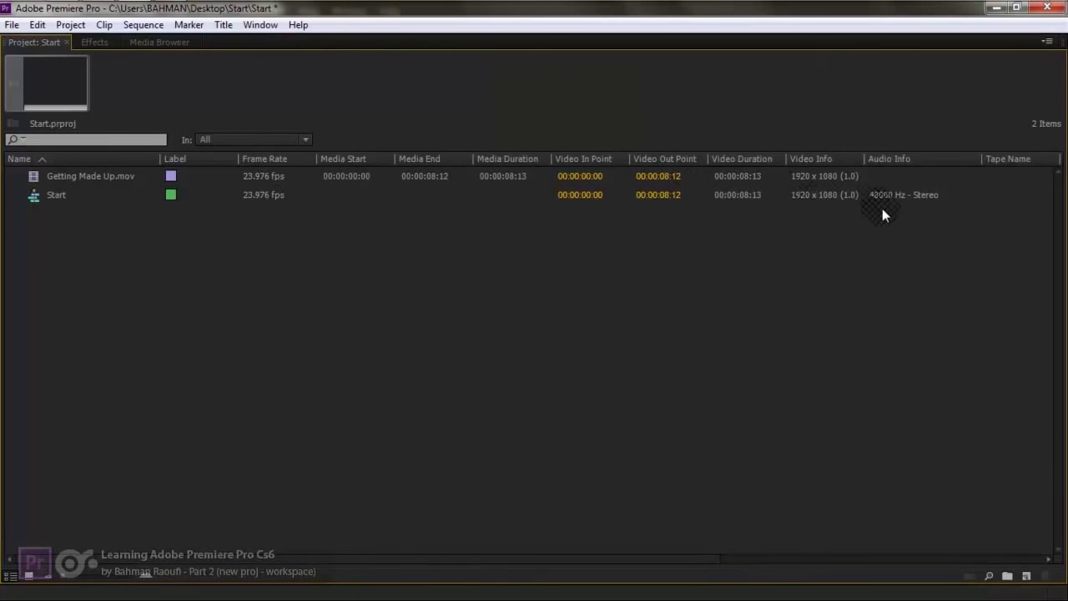
- View the file properties and data rate analysis of Getting Made Up.mov, and close the properties window
right_click(52, 180)
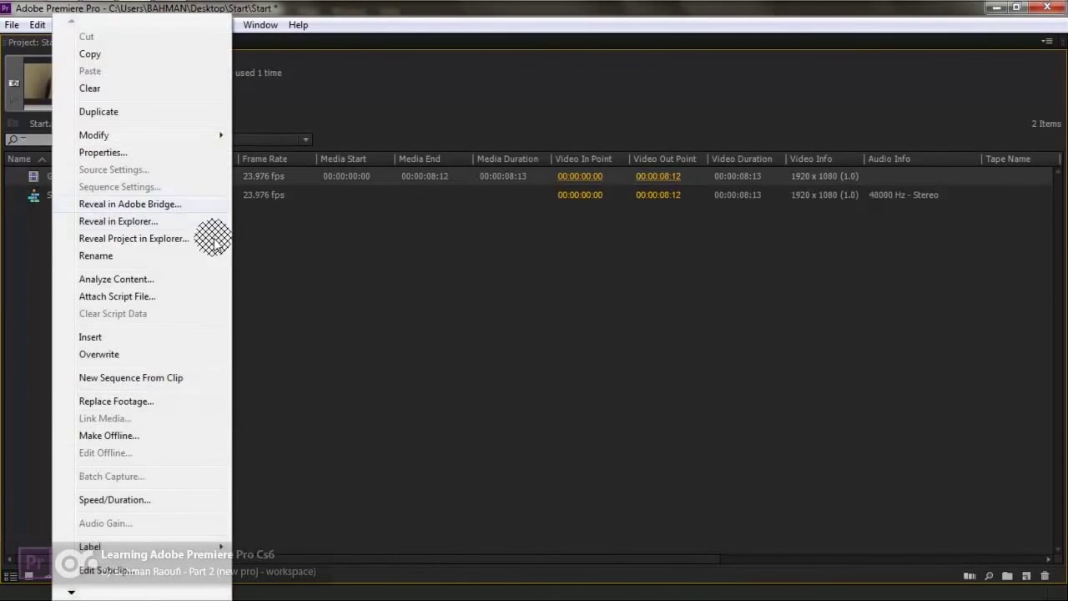
click(121, 152)
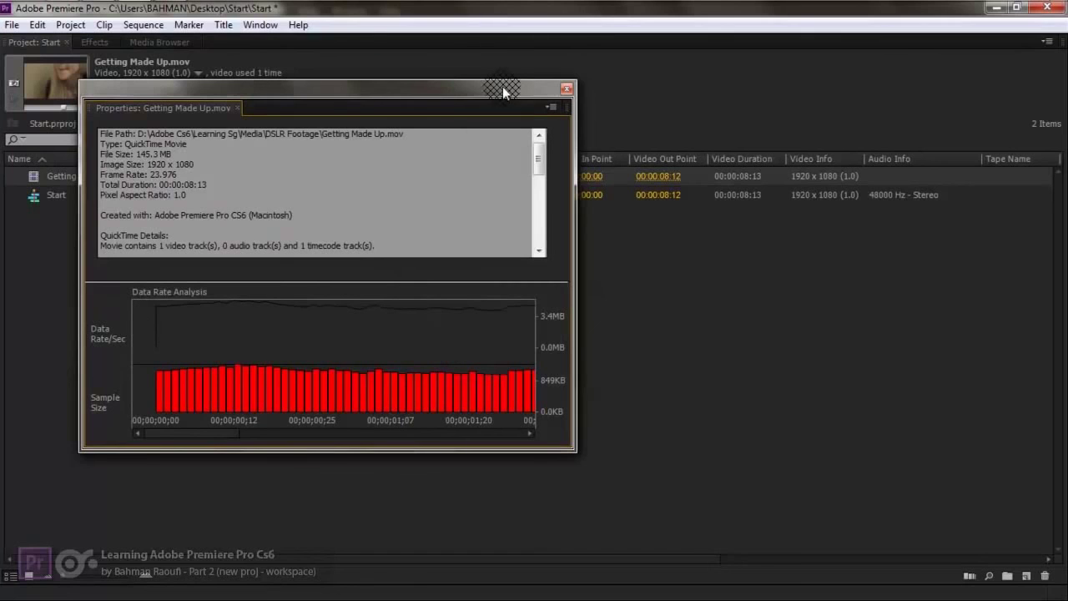
drag(539, 150, 520, 106)
click(567, 89)
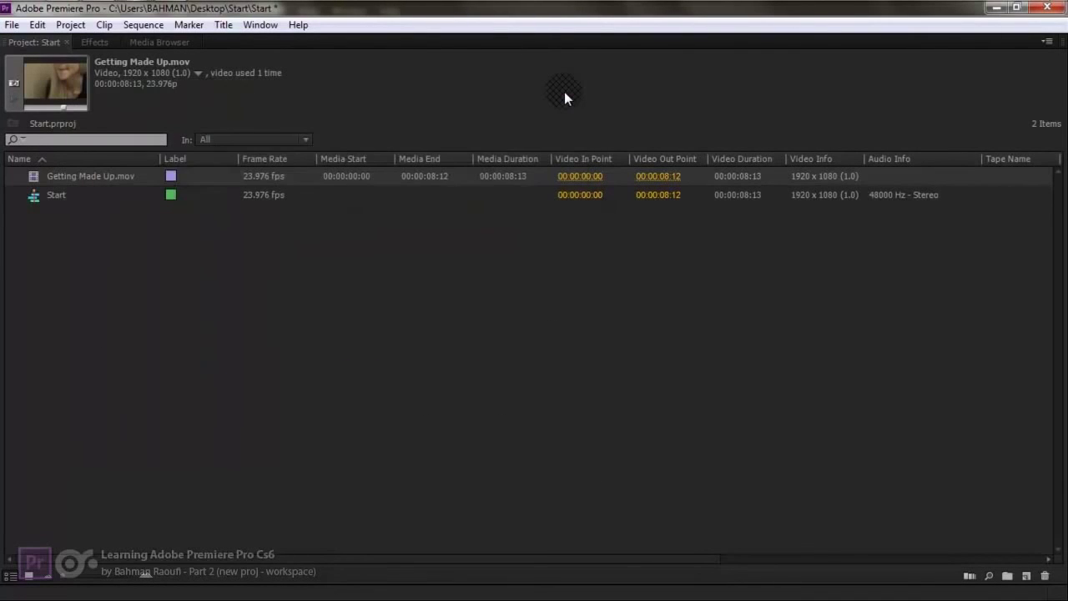
- Restore the maximized Project panel to its normal size and narrow its panel group
key(grave)
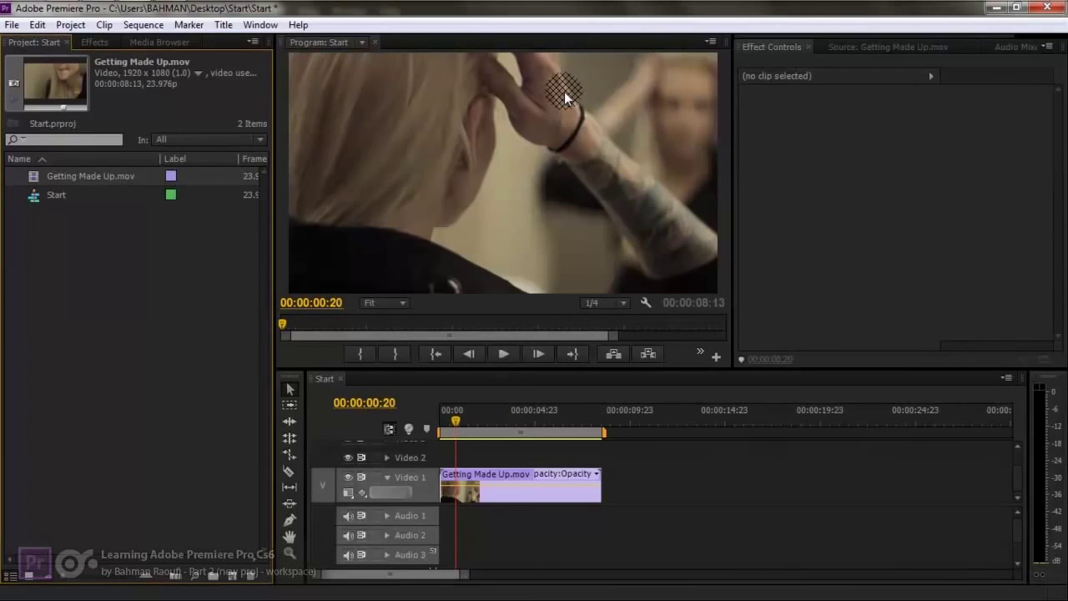
drag(276, 177, 238, 168)
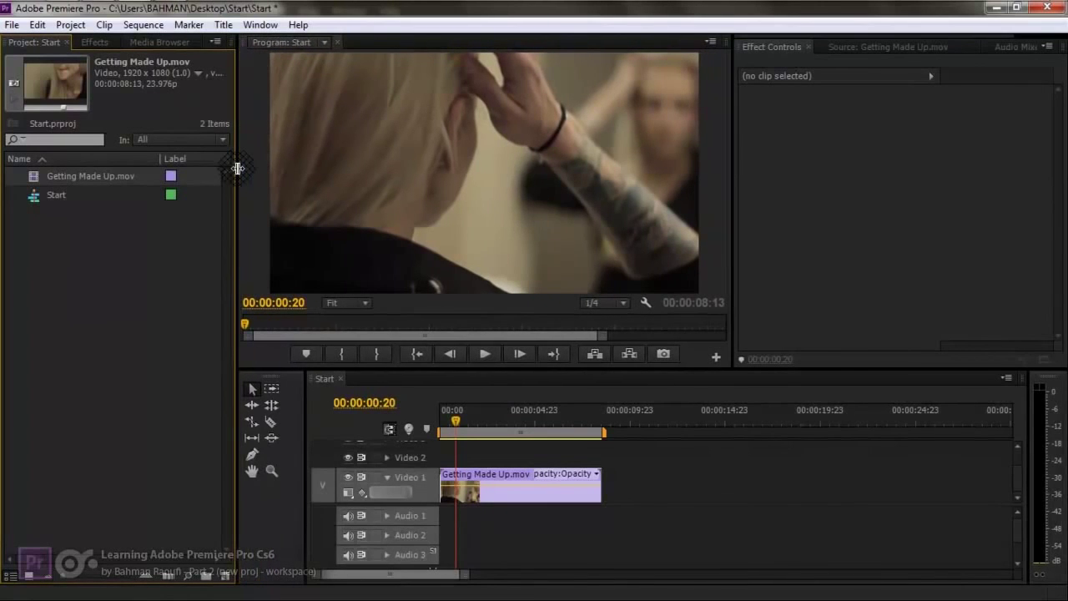
- Search the Effects panel for "dis" and for "thre", and clear the search
click(91, 44)
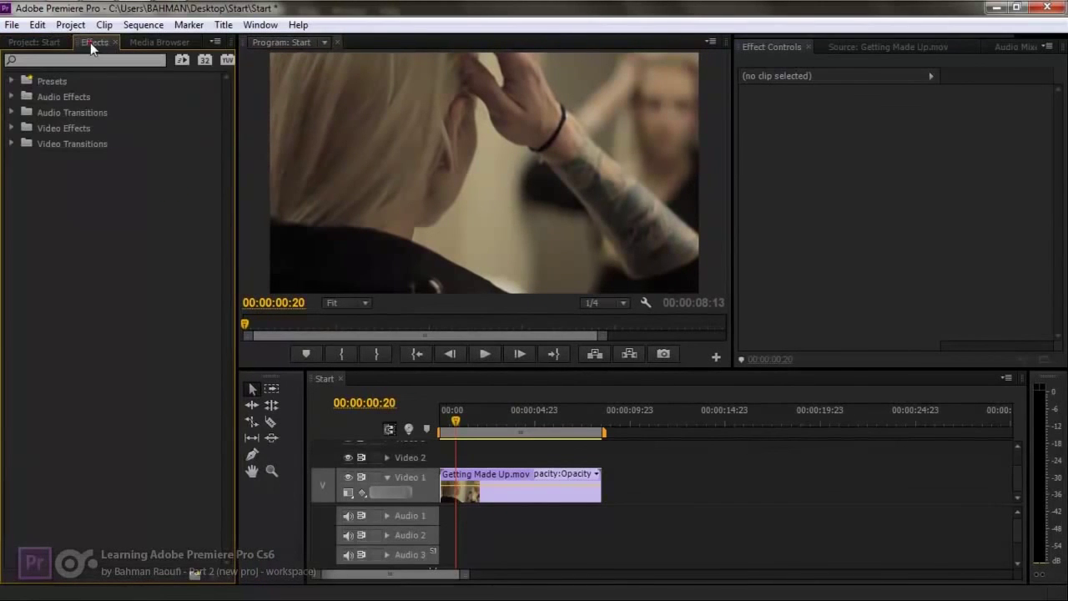
click(55, 60)
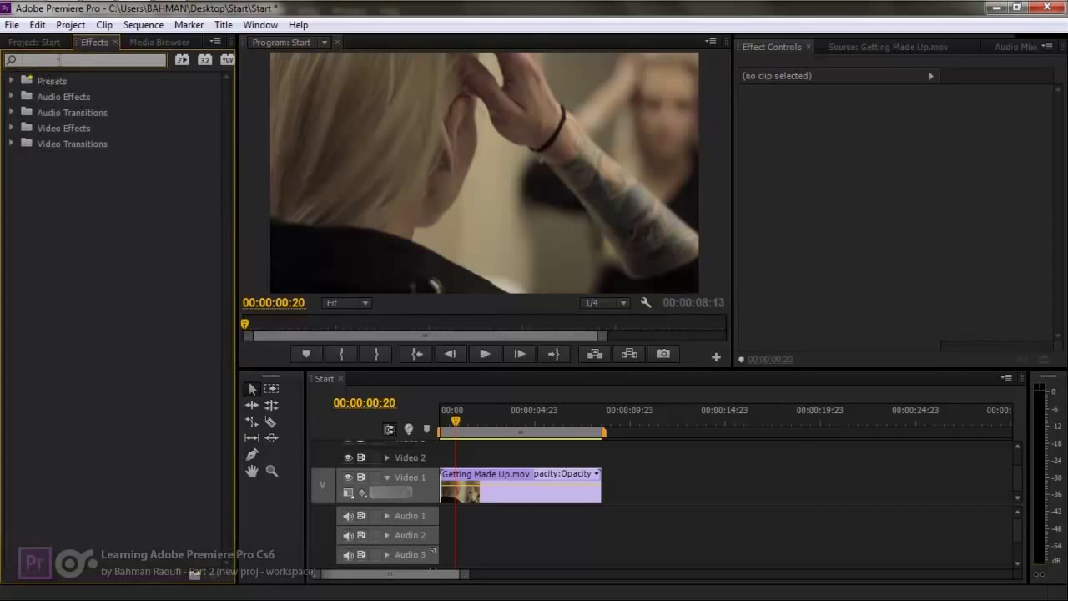
text(dis)
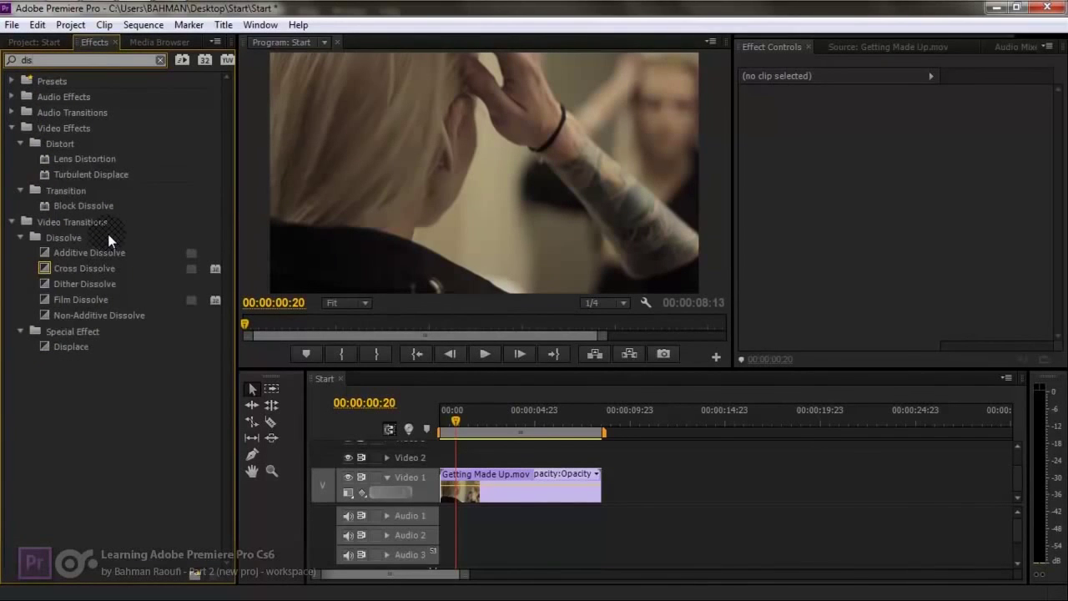
key(BackSpace)
key(BackSpace)
key(BackSpace)
text(thre)
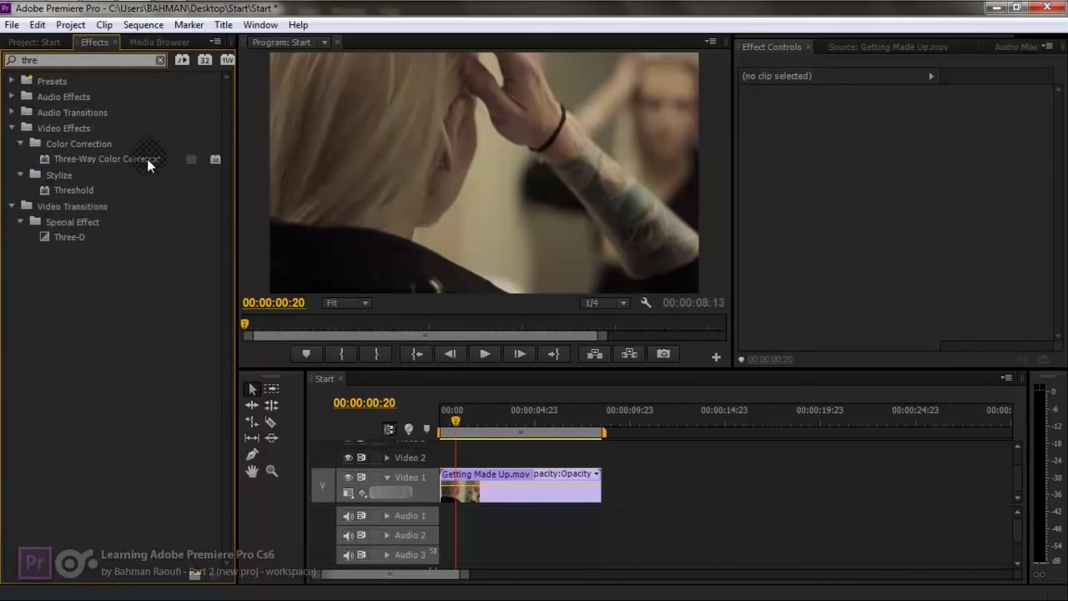
drag(40, 60, 6, 63)
key(BackSpace)
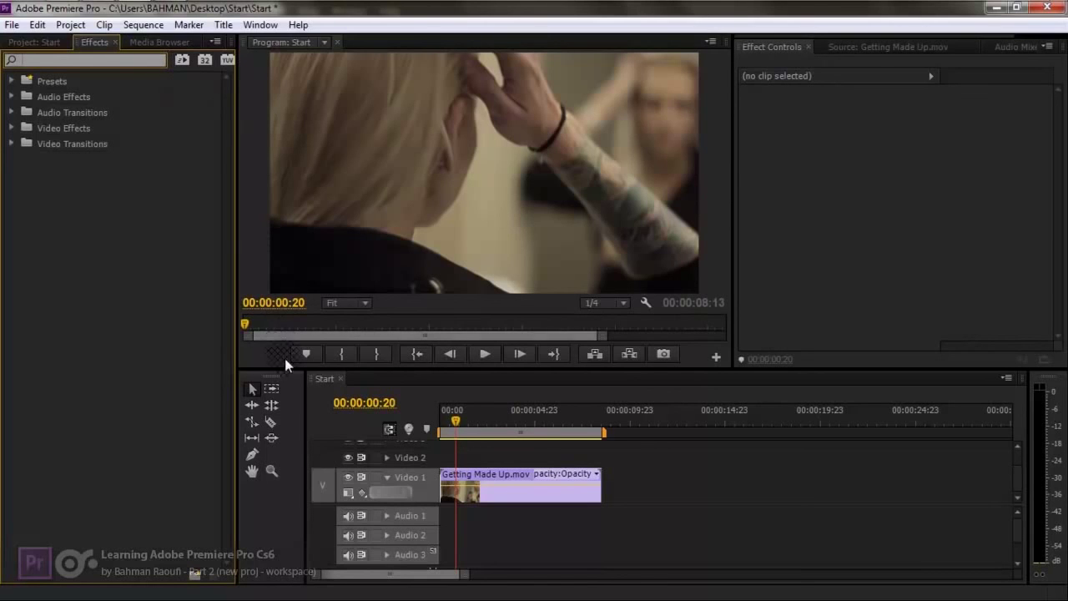
click(298, 391)
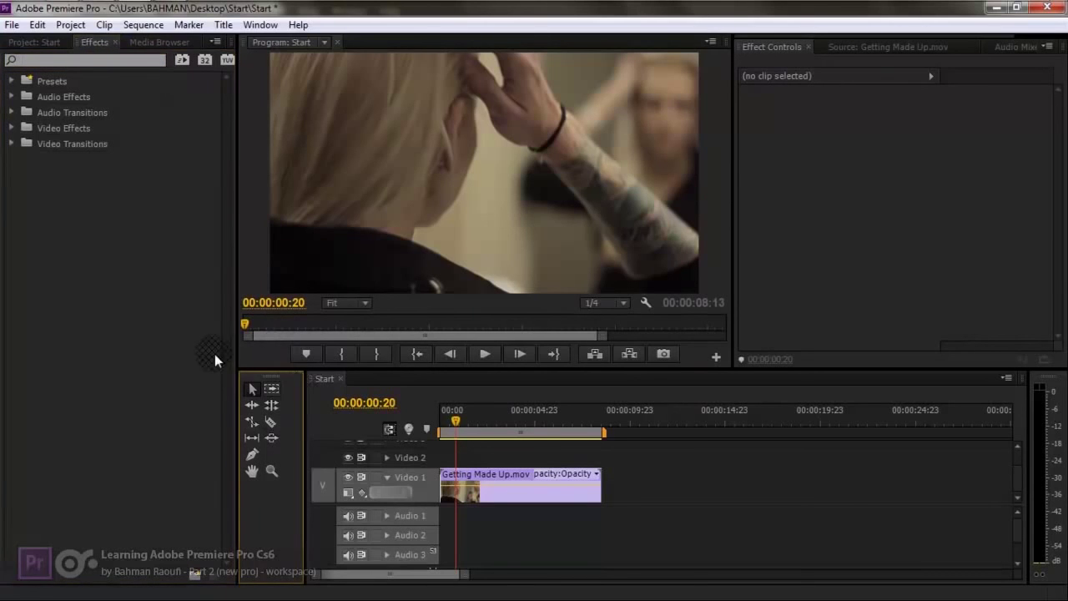
- Browse the local drives in the Media Browser and show D: > Adobe Cs6 > Learning Sg > Media > DSLR Footage
click(160, 43)
click(10, 94)
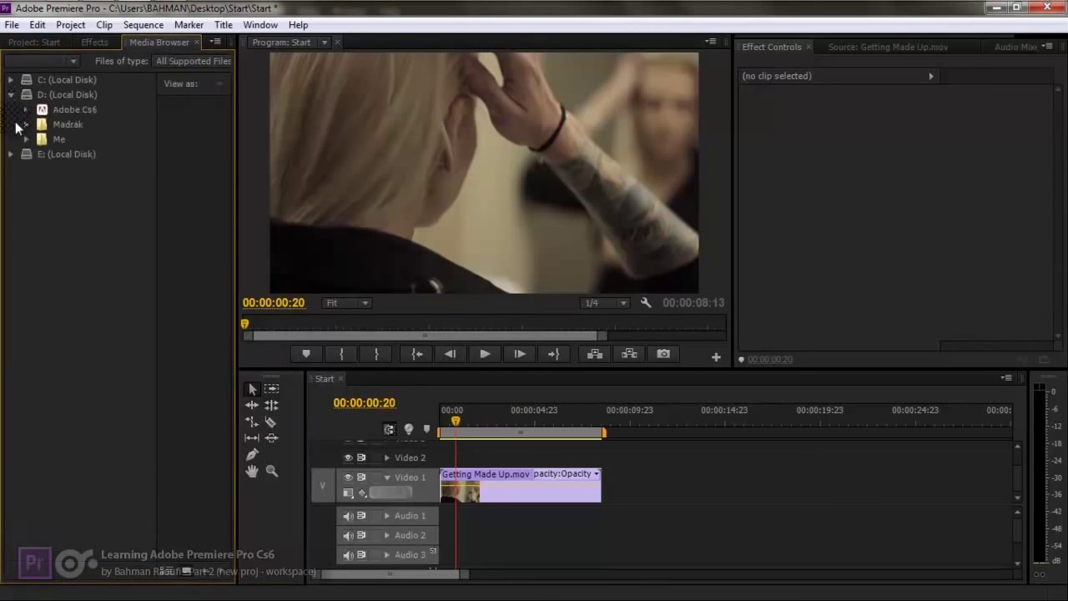
click(10, 154)
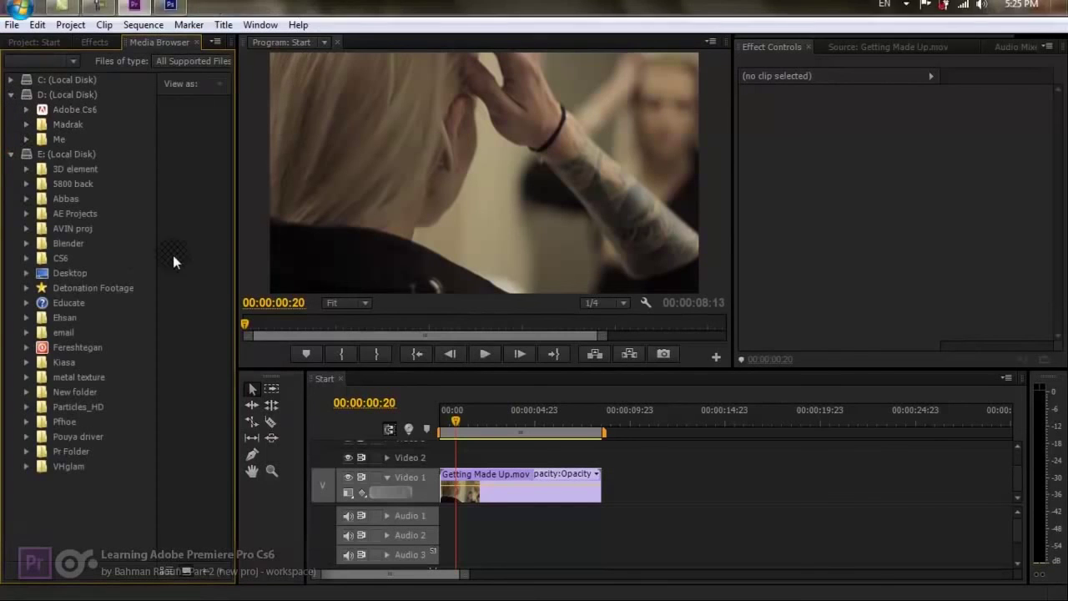
click(10, 94)
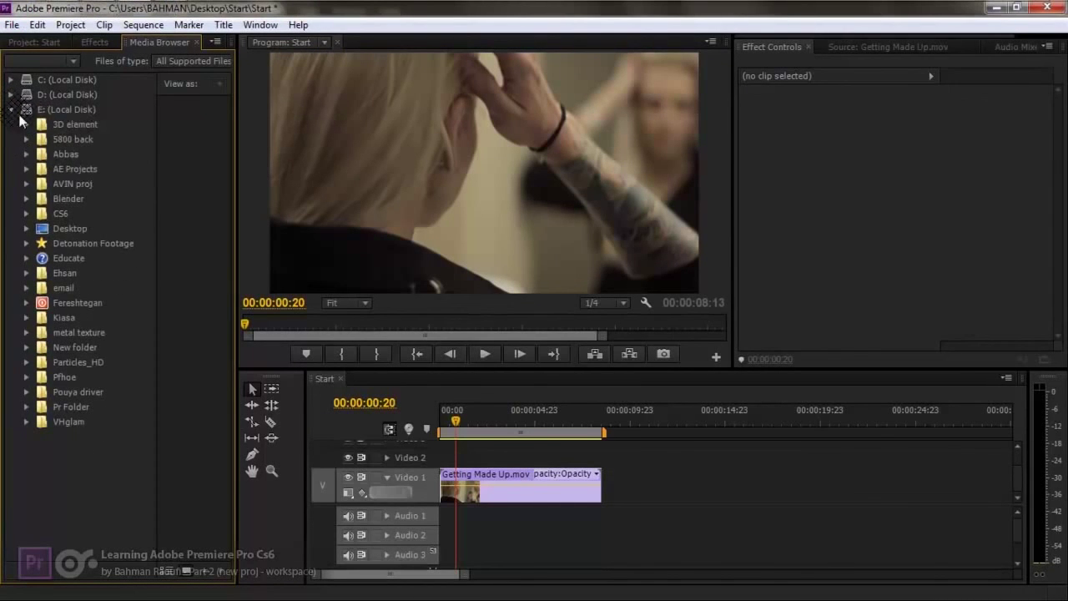
click(11, 96)
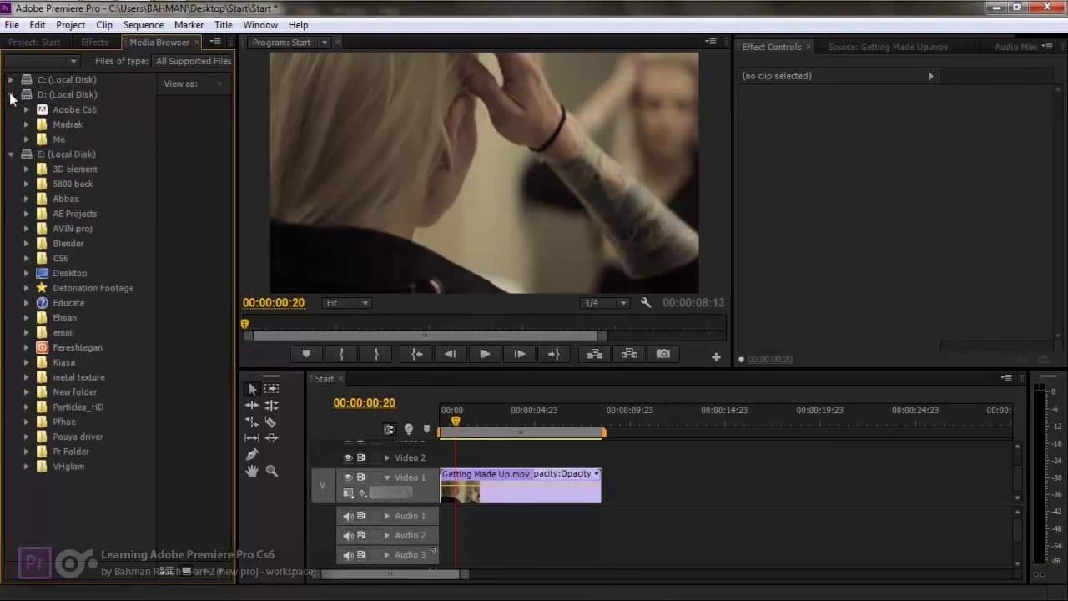
click(26, 110)
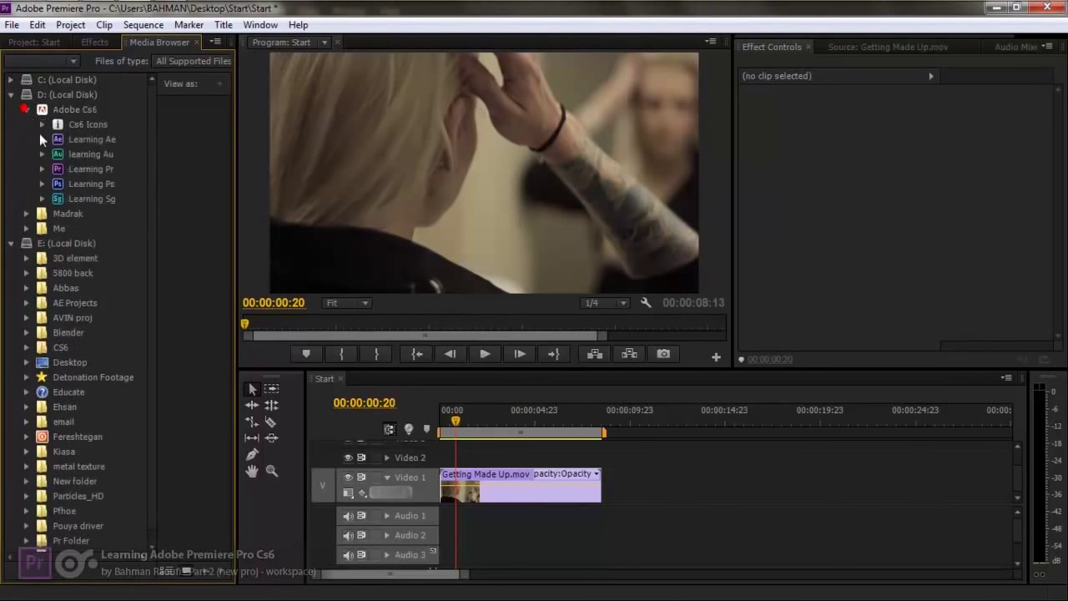
click(42, 198)
click(57, 242)
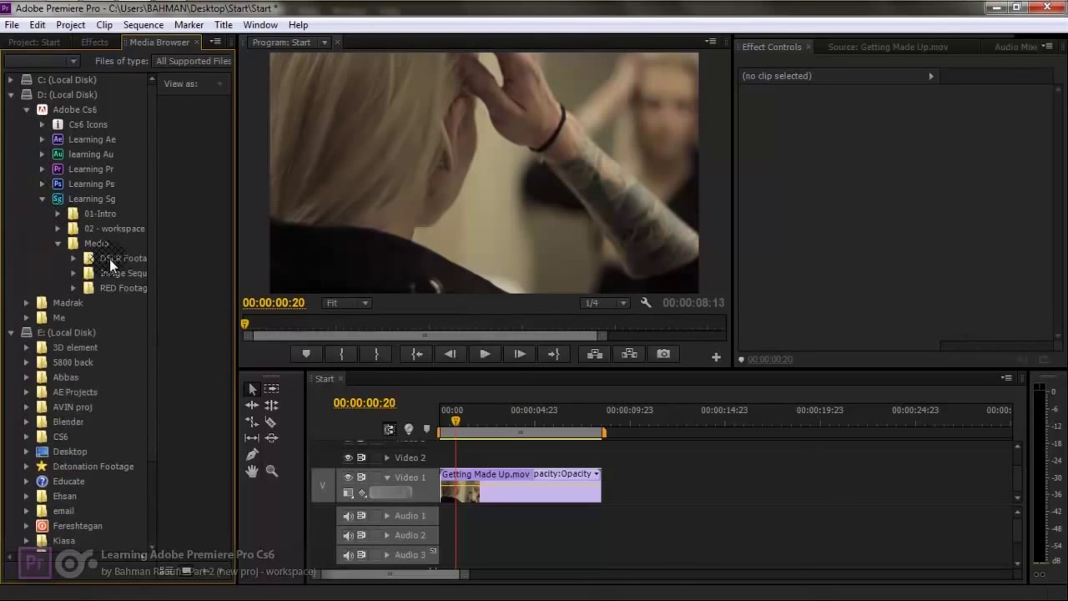
click(110, 258)
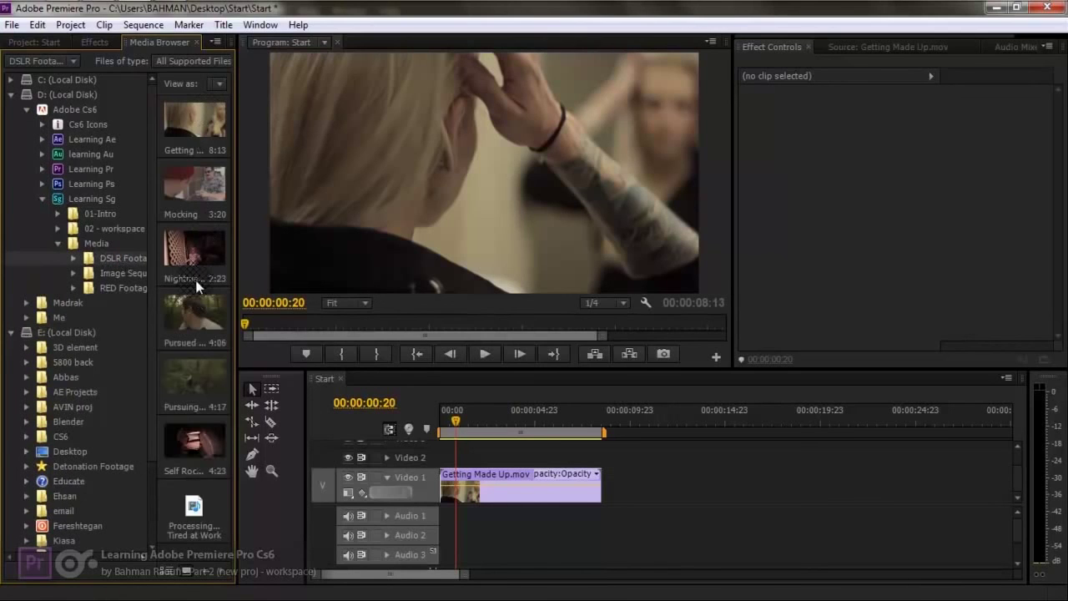
- Preview Getting Made Up in the Media Browser, import it into the project and delete the duplicate clip
click(212, 121)
key(space)
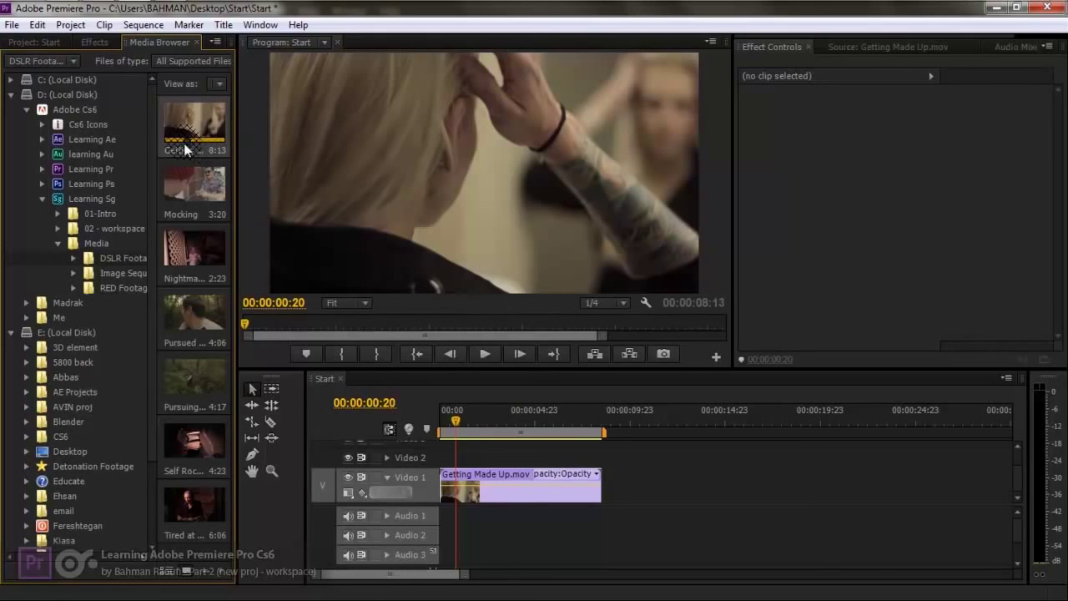
drag(188, 116, 152, 272)
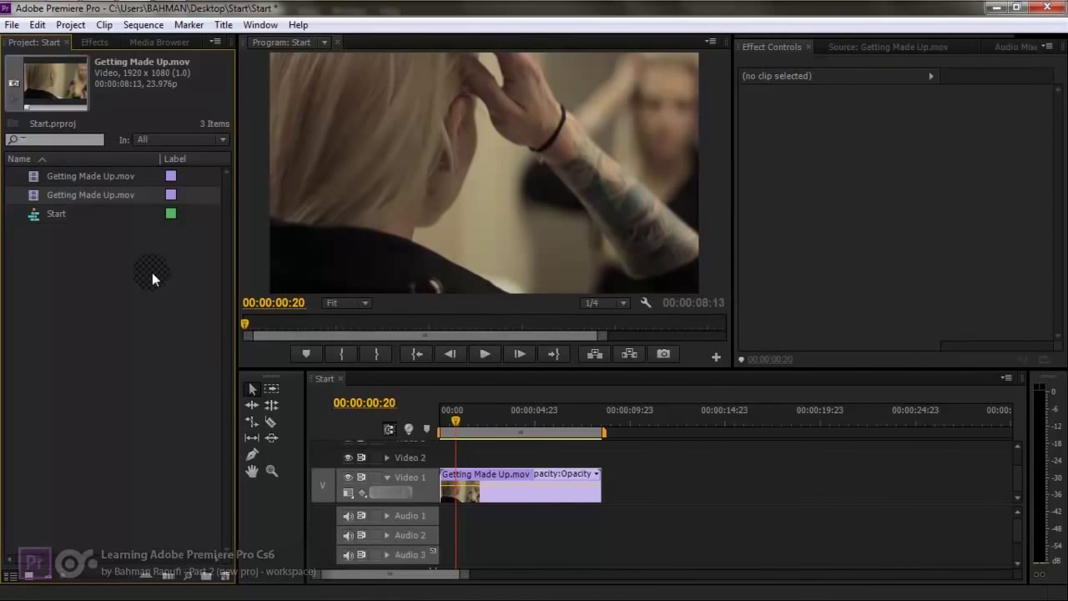
key(Delete)
- Split the Media Browser from its panel group, undock it as a floating window, and move and resize that window
click(164, 44)
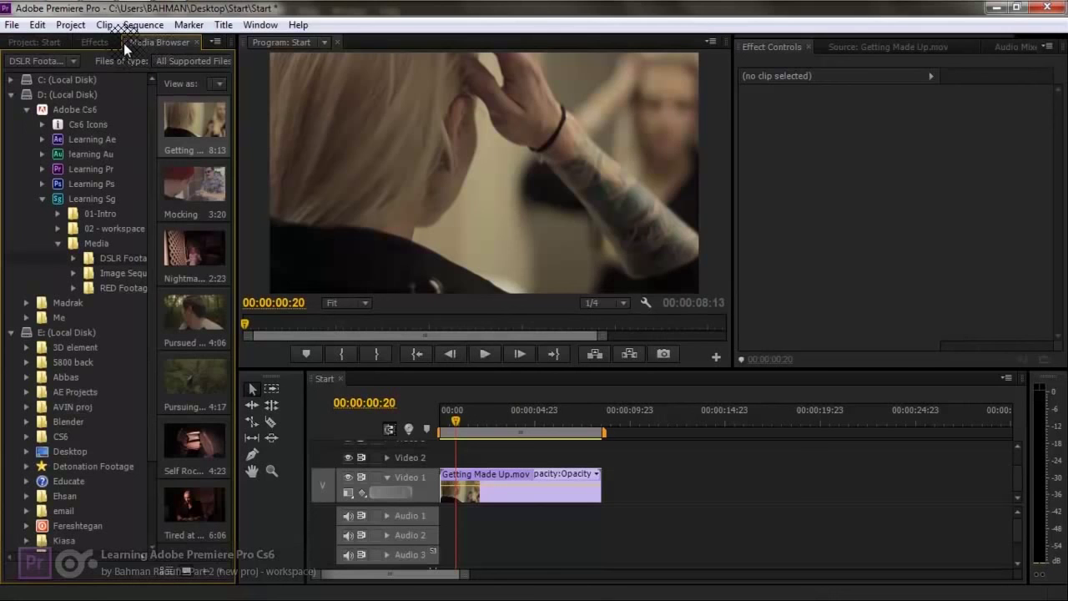
drag(124, 42, 229, 217)
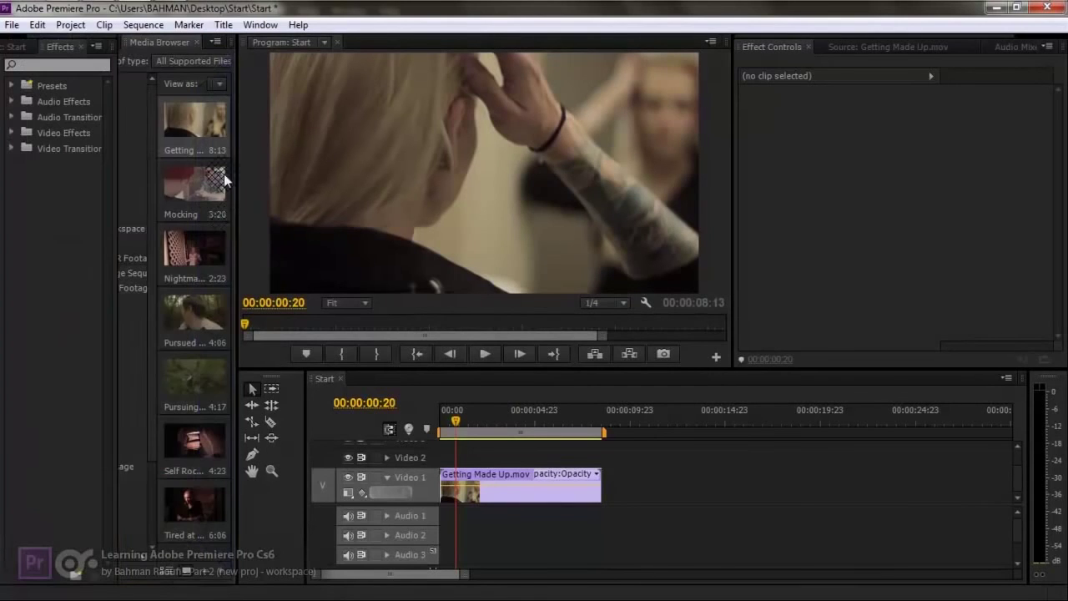
click(216, 42)
click(251, 60)
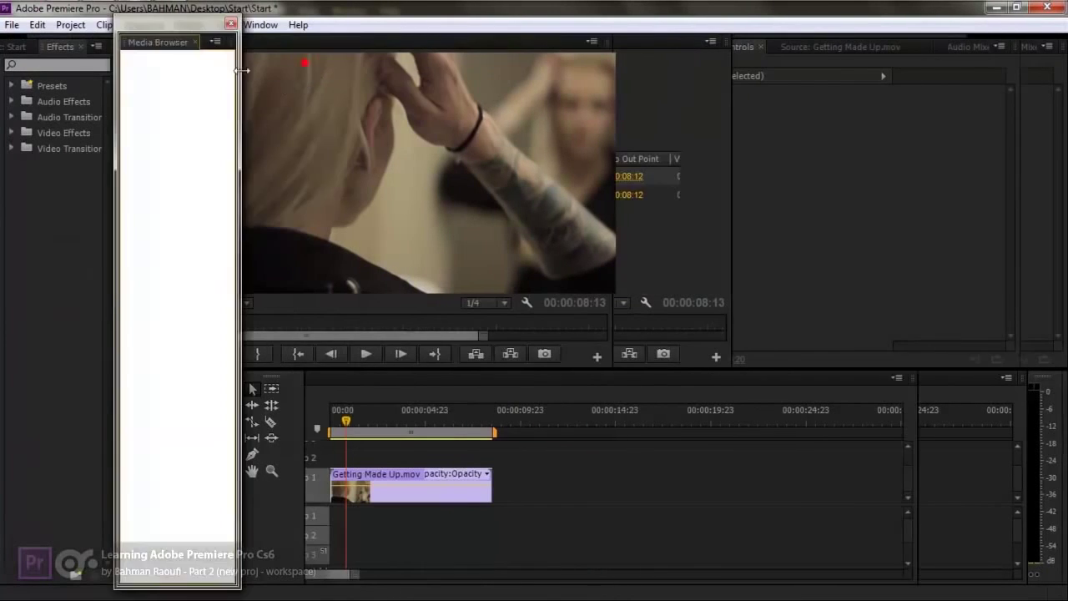
drag(177, 22, 593, 53)
drag(656, 204, 990, 207)
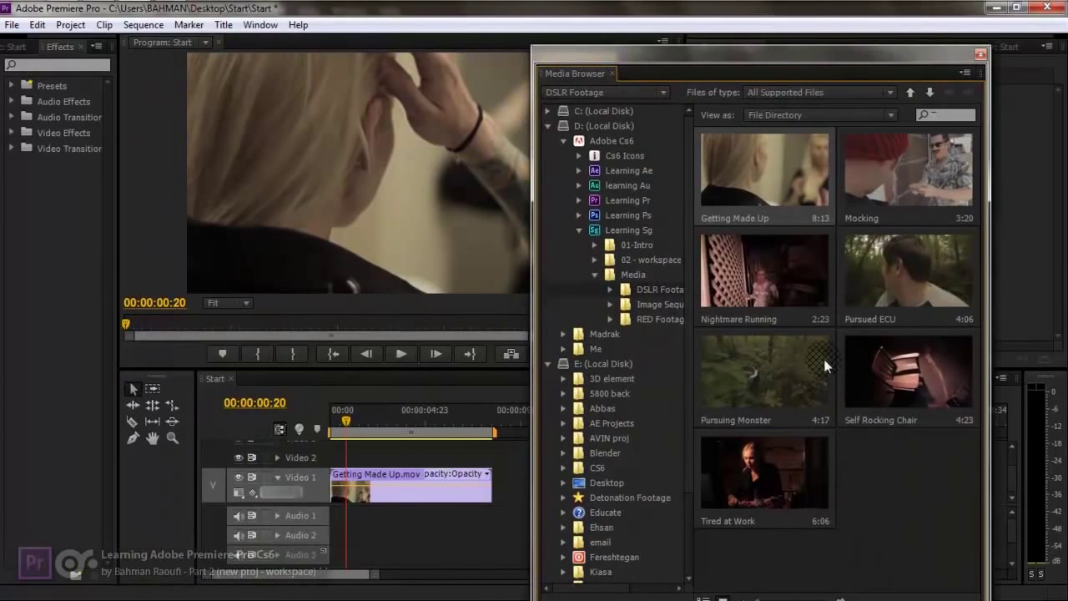
drag(740, 74, 743, 43)
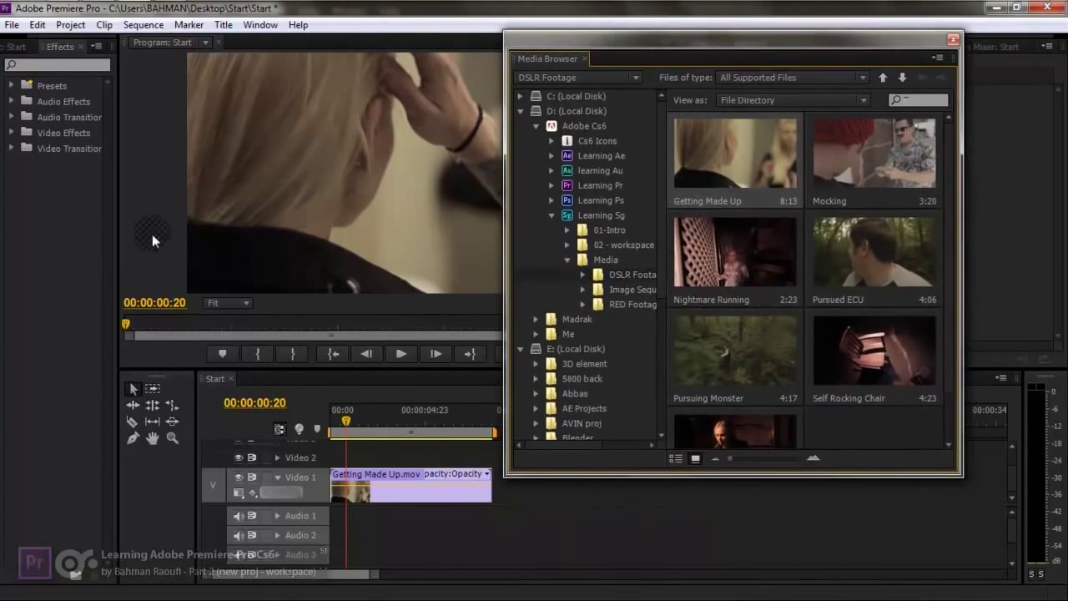
- Widen the Project and Effects panel group and dock the floating Media Browser above it
drag(121, 218, 228, 194)
drag(515, 59, 137, 50)
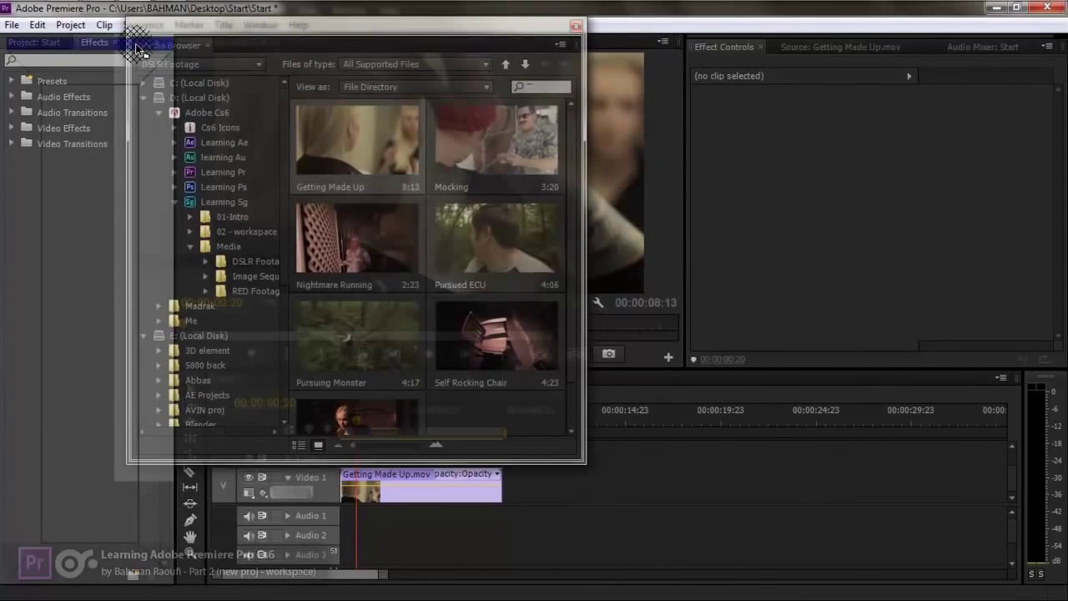
drag(138, 50, 123, 69)
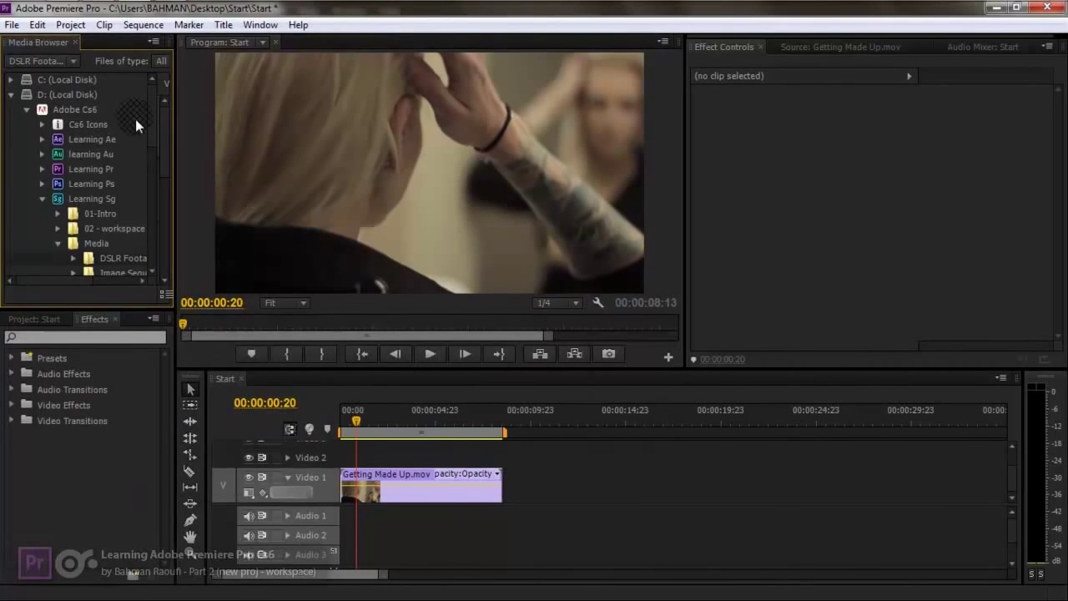
- Move the Media Browser back into the Project and Effects panel group and widen the group
drag(42, 53, 103, 406)
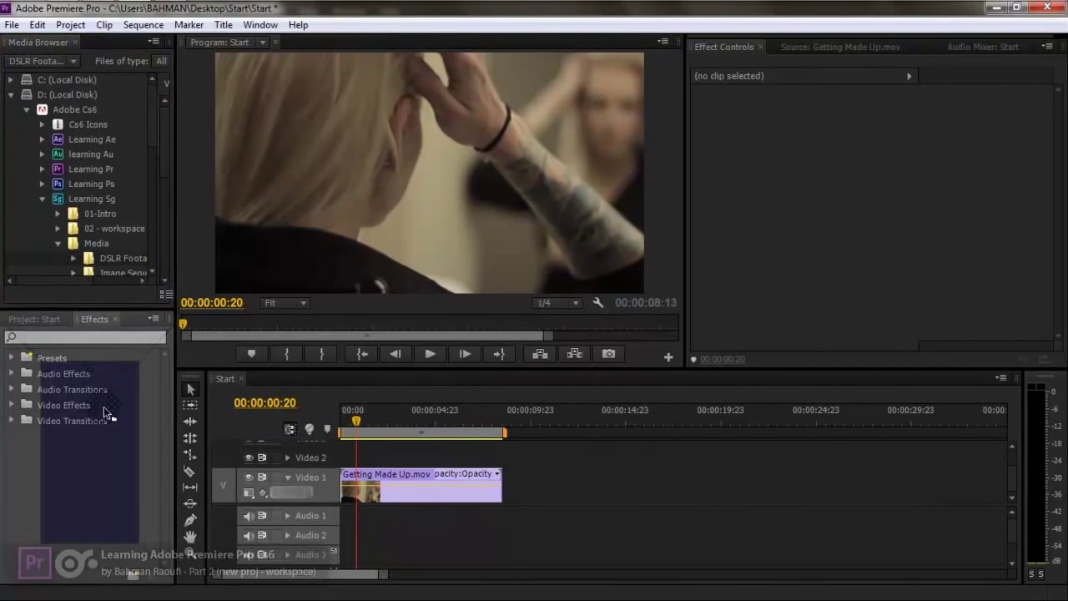
drag(106, 472, 106, 471)
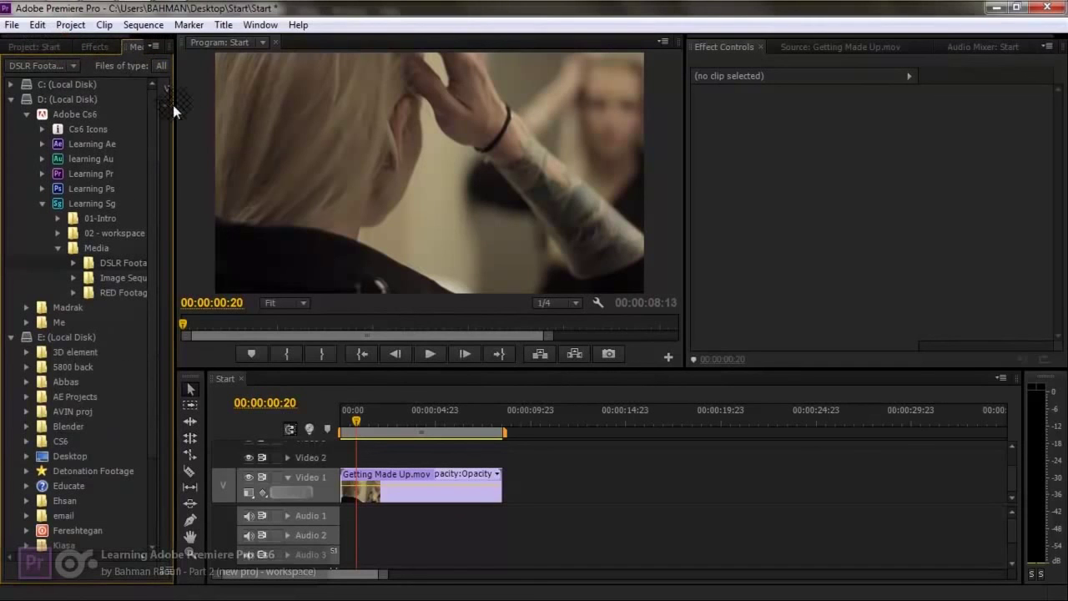
drag(175, 107, 248, 122)
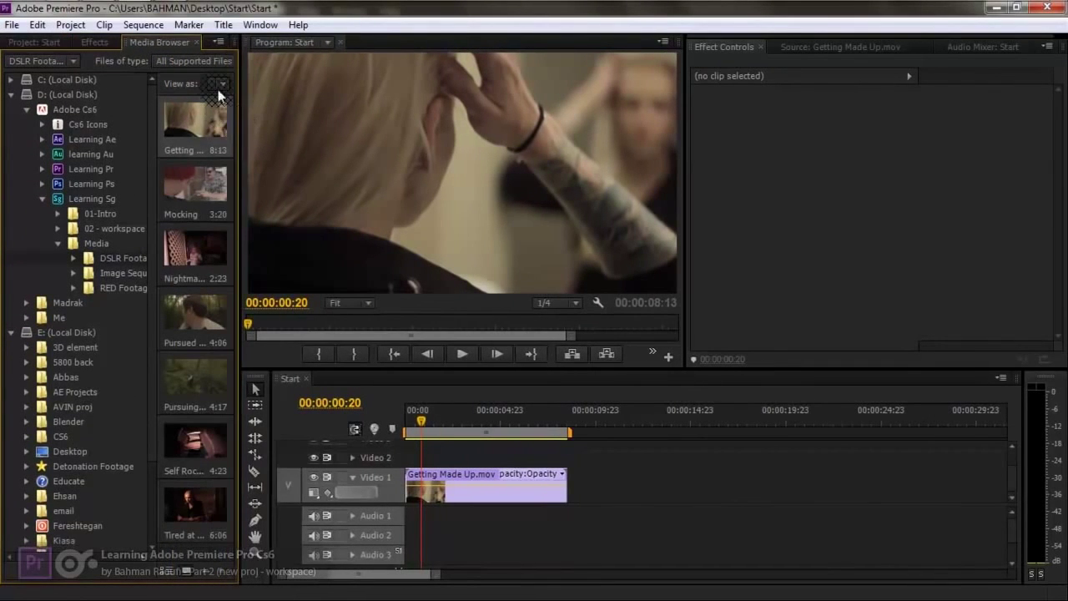
- Dock the Media Browser as a separate column beside the Project and Effects group and narrow it
drag(125, 39, 3, 294)
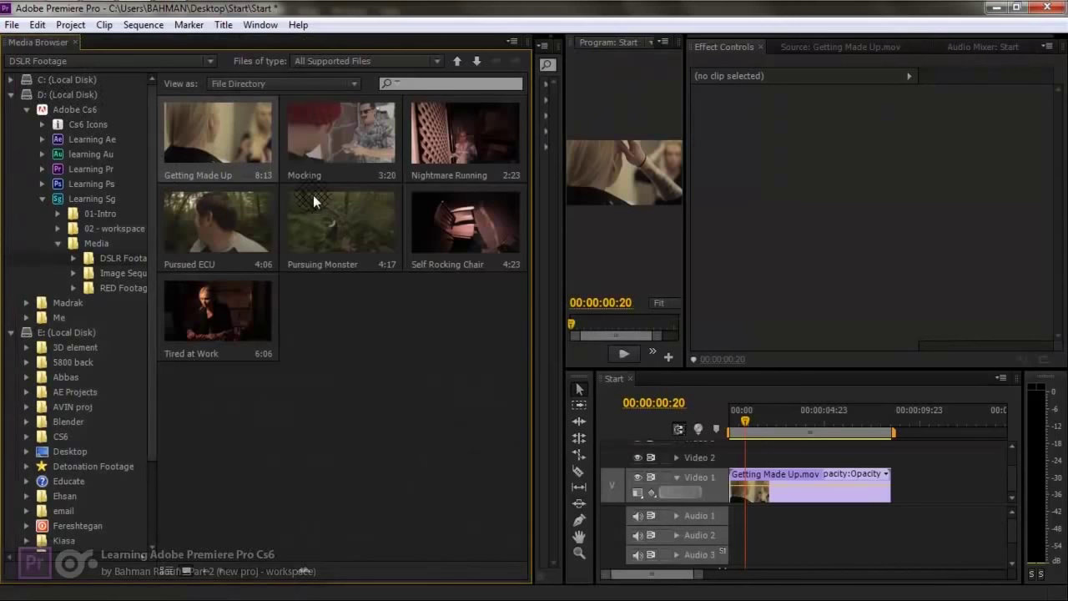
drag(533, 211, 303, 228)
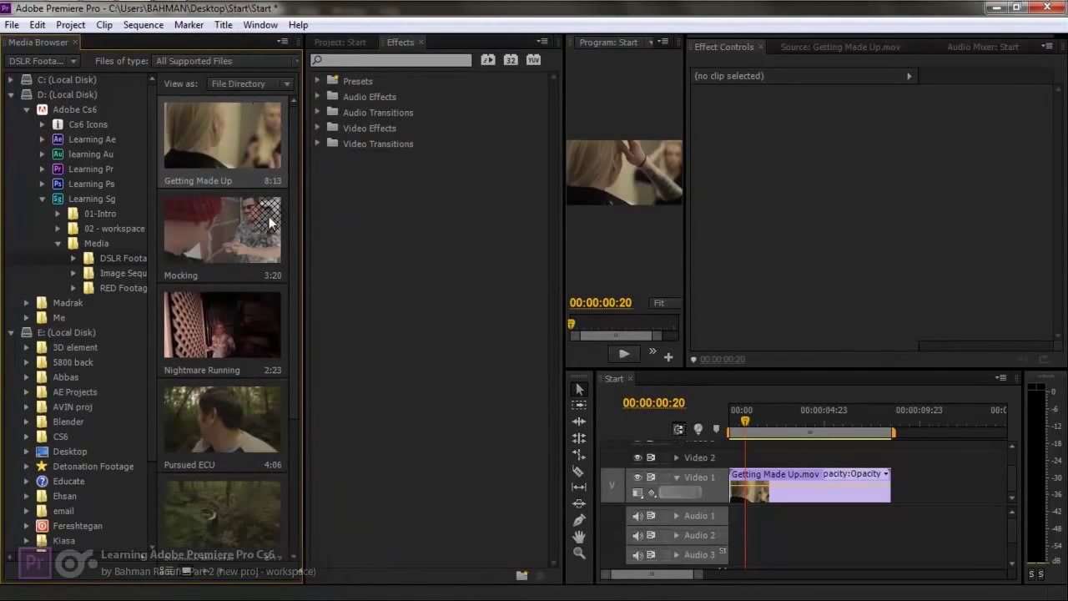
- Regroup the Media Browser with Project and Effects, narrow that group and the Tools panel, and widen the Program monitor
drag(10, 42, 471, 41)
drag(364, 150, 241, 159)
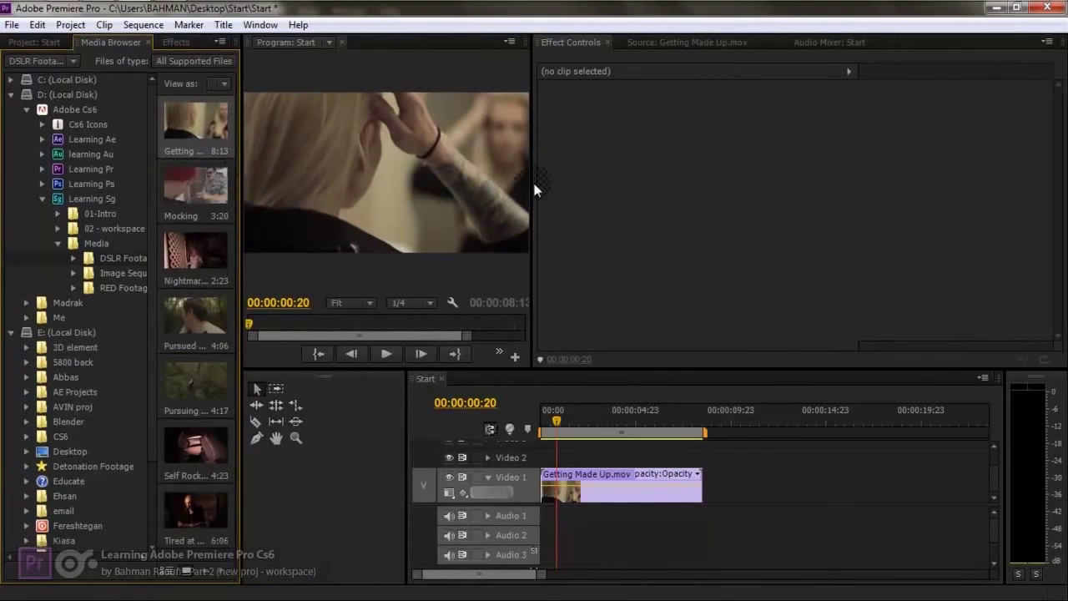
drag(533, 180, 692, 182)
drag(408, 392, 274, 401)
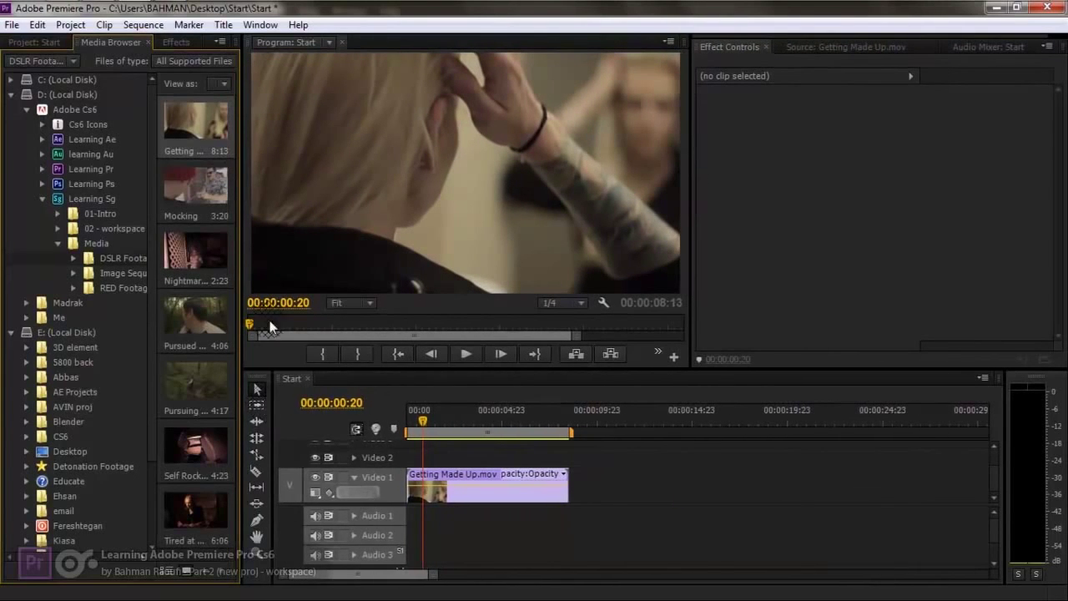
click(249, 26)
mouse_move(305, 48)
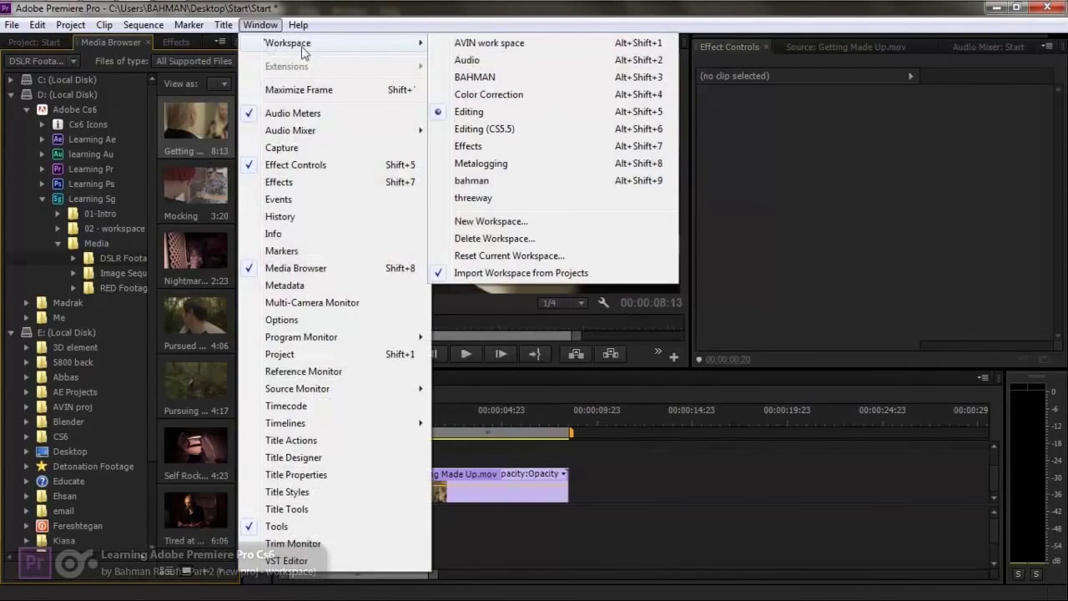
click(538, 222)
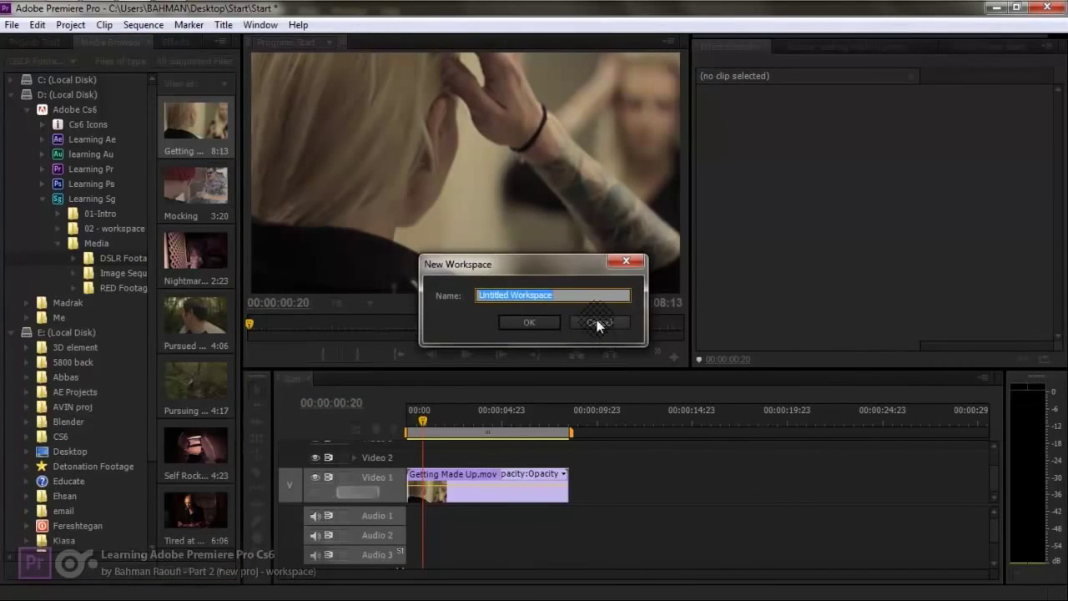
click(597, 322)
- Switch to the personal custom workspace spelled in capitals, and from it to the same-named lowercase workspace
click(260, 24)
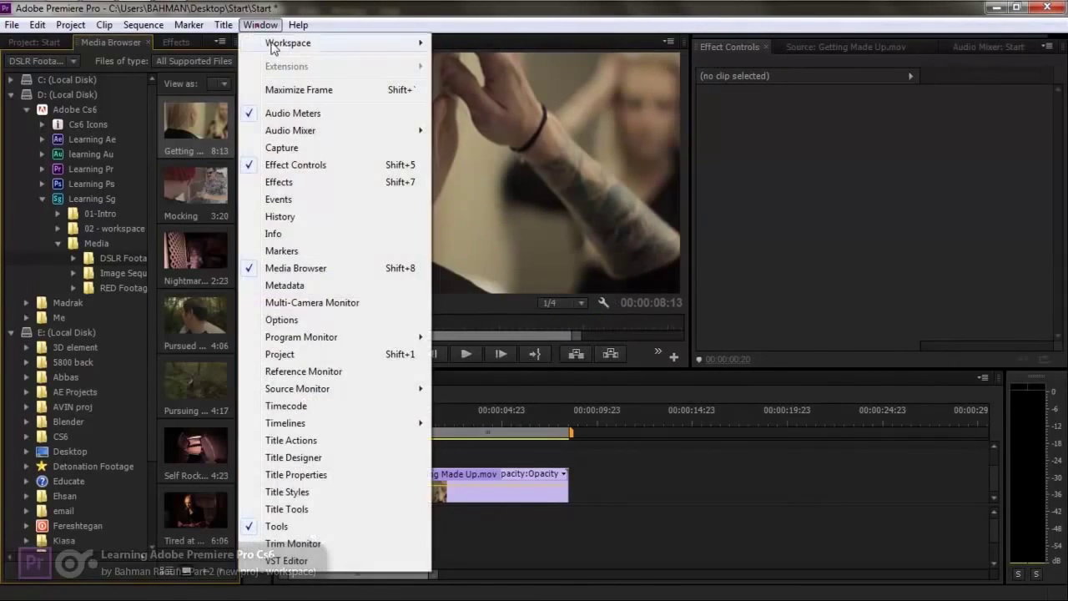
mouse_move(288, 43)
click(557, 45)
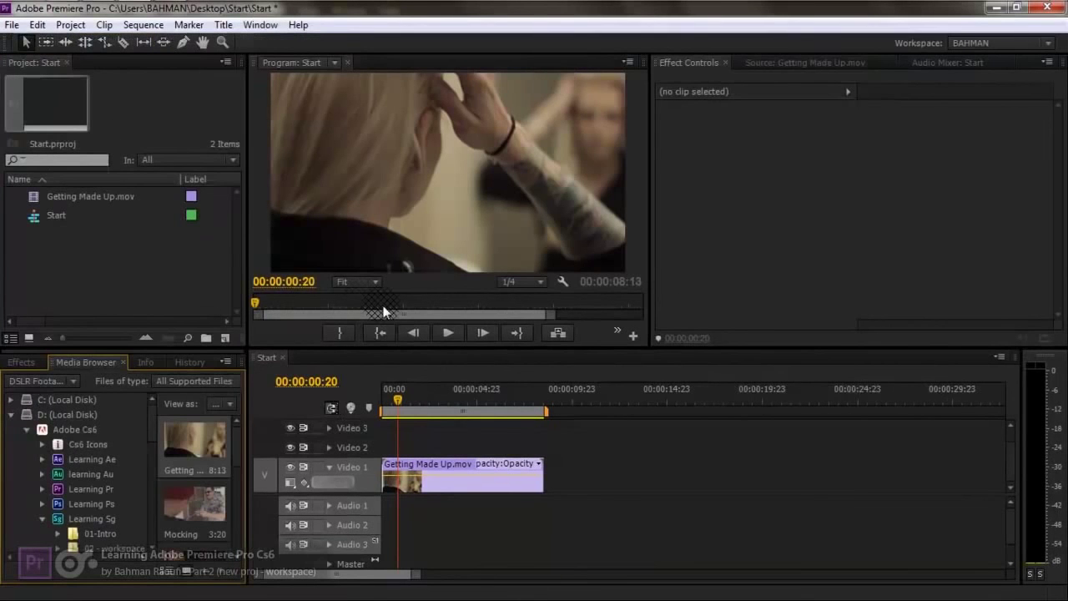
click(260, 24)
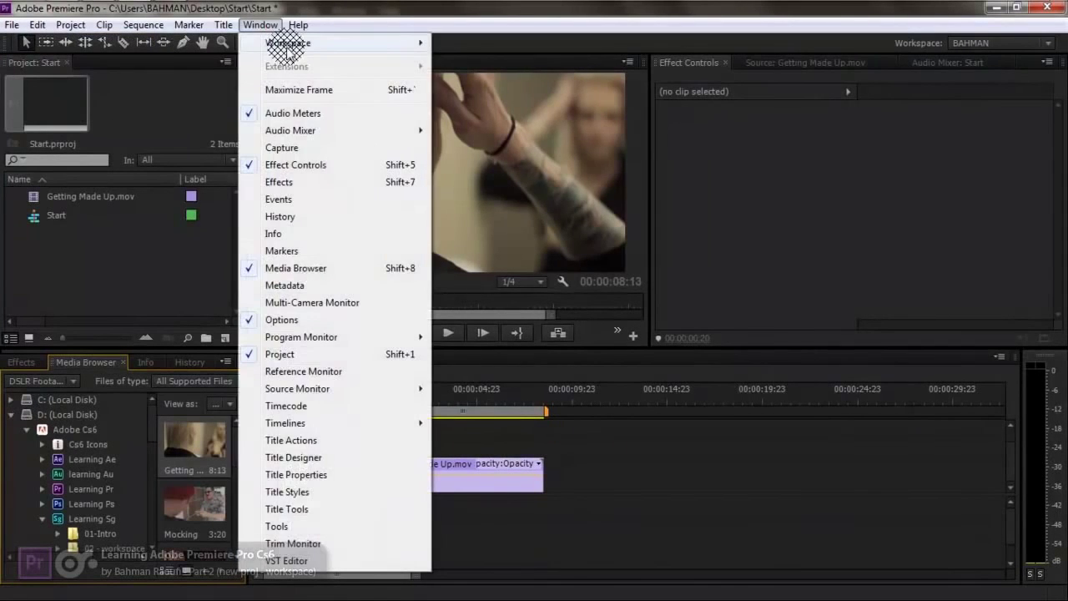
mouse_move(288, 43)
click(509, 180)
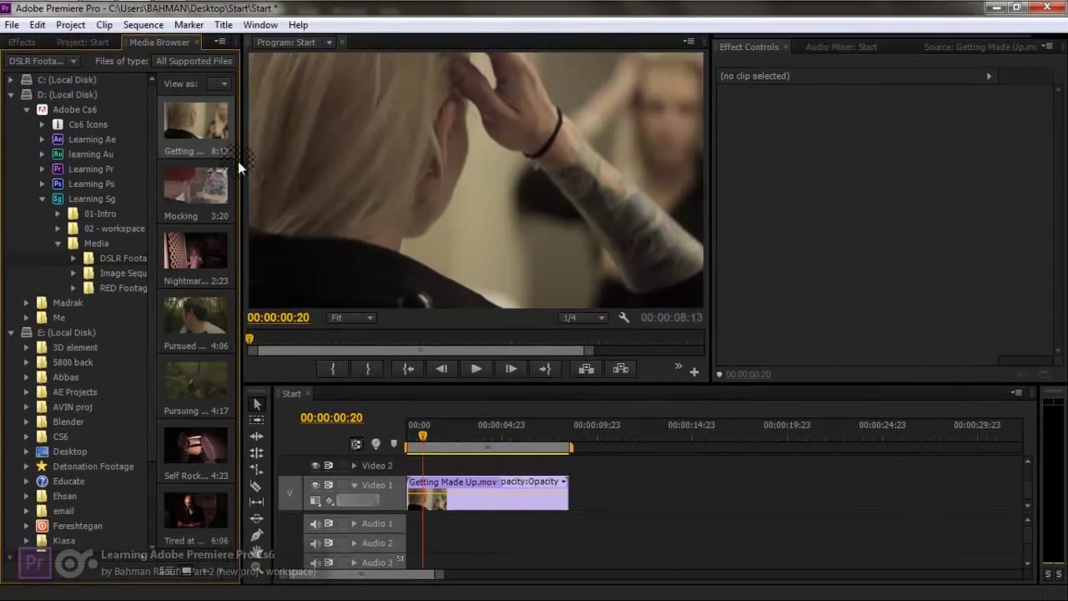
- Try the built-in Audio workspace, followed by the Effects workspace
click(260, 24)
mouse_move(288, 42)
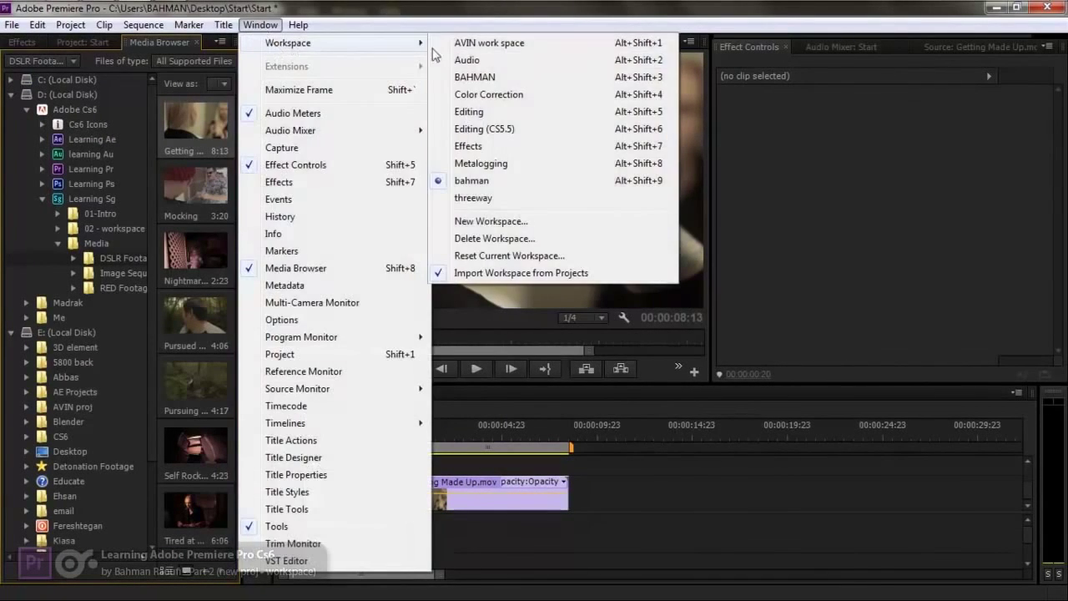
click(556, 60)
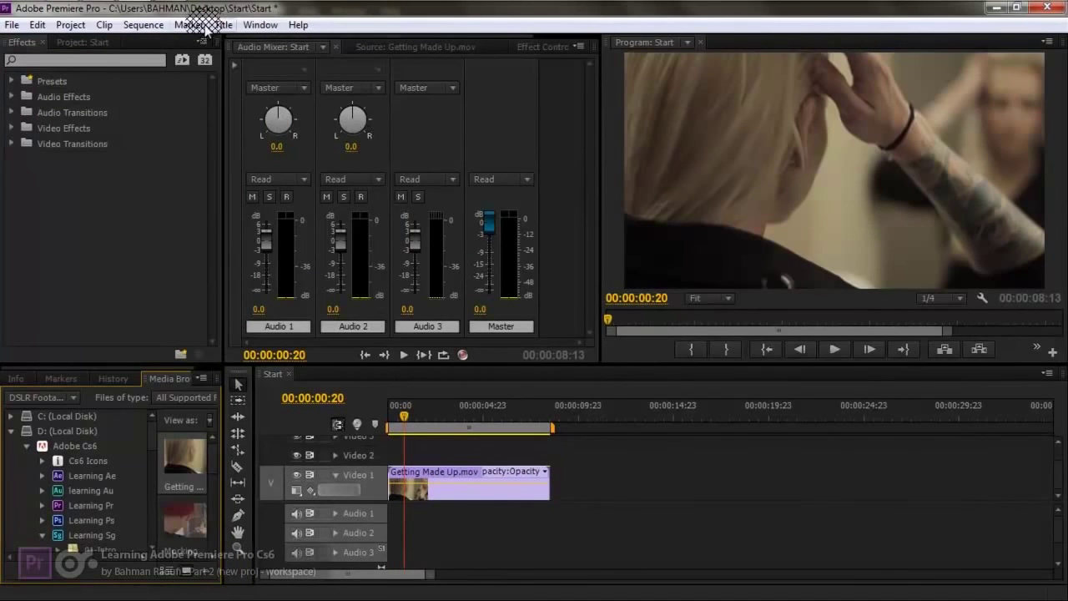
click(258, 24)
mouse_move(299, 49)
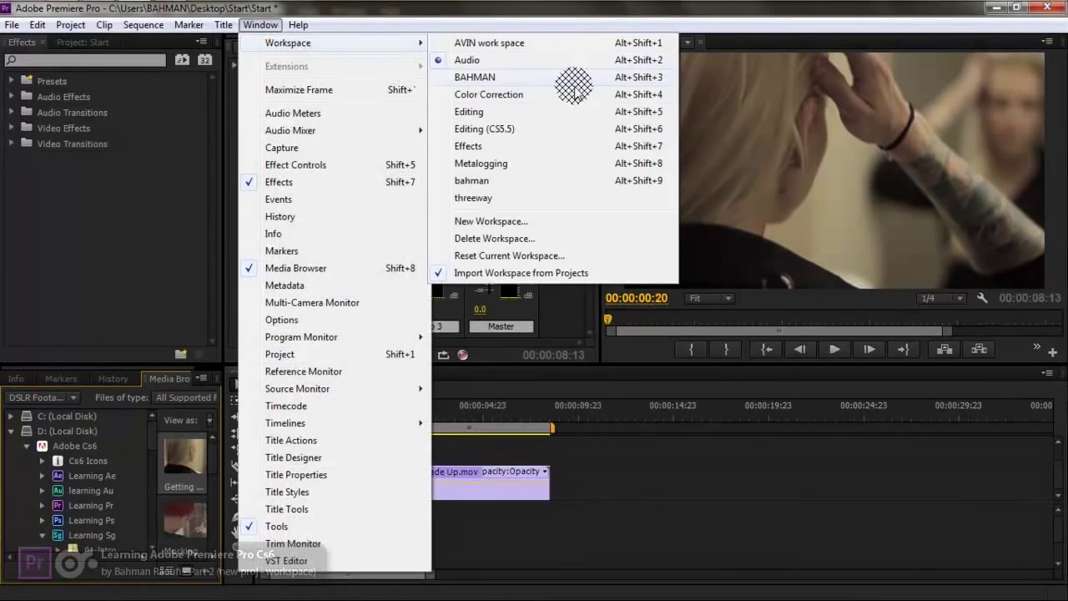
click(499, 146)
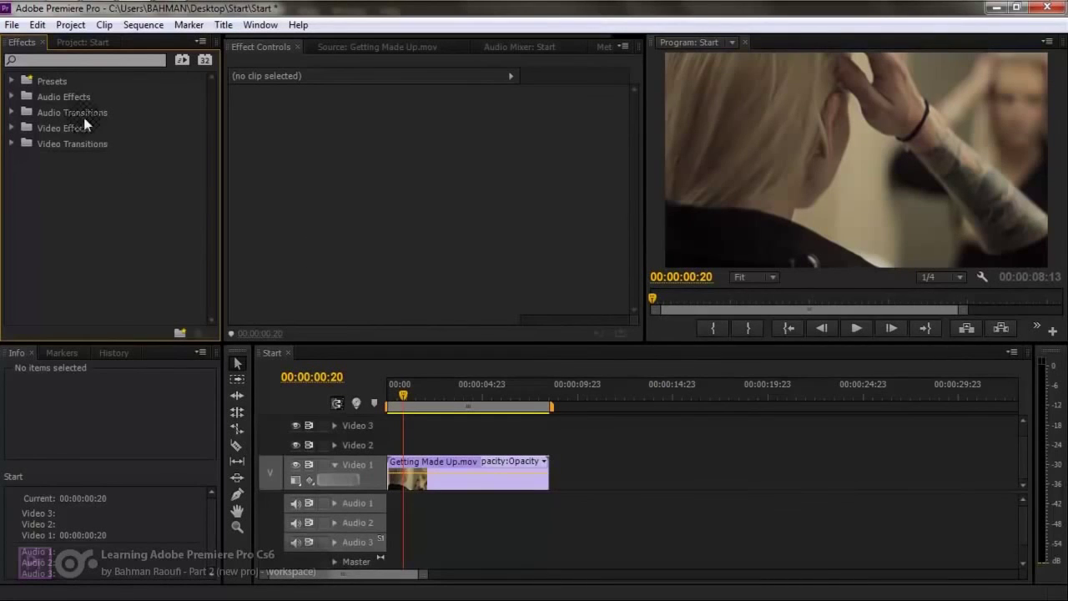
- Return to the lowercase-named custom workspace and review the Program monitor's panel options
click(260, 25)
mouse_move(288, 43)
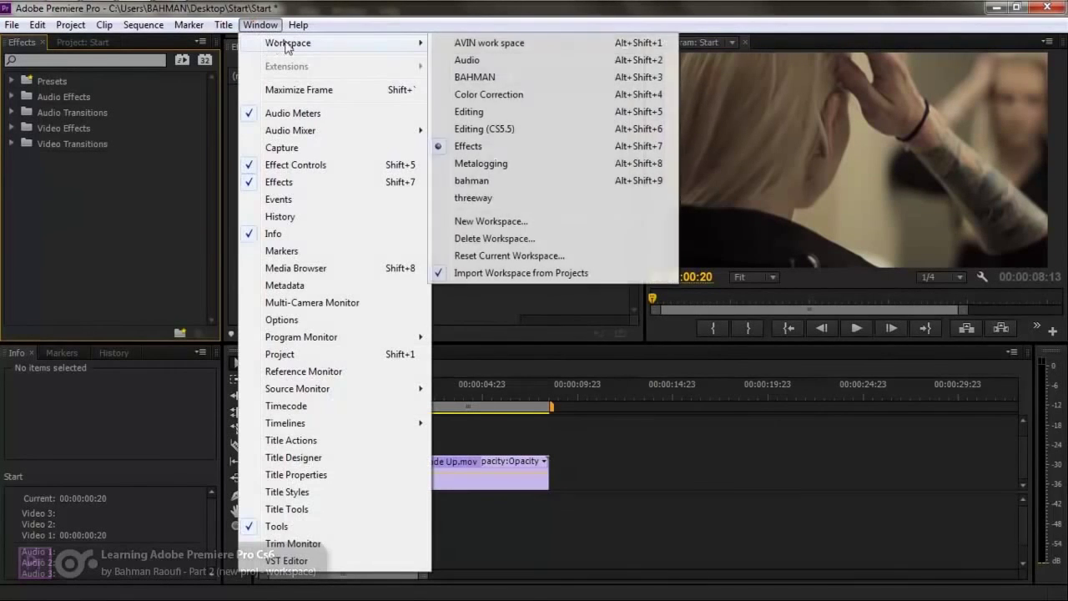
click(529, 179)
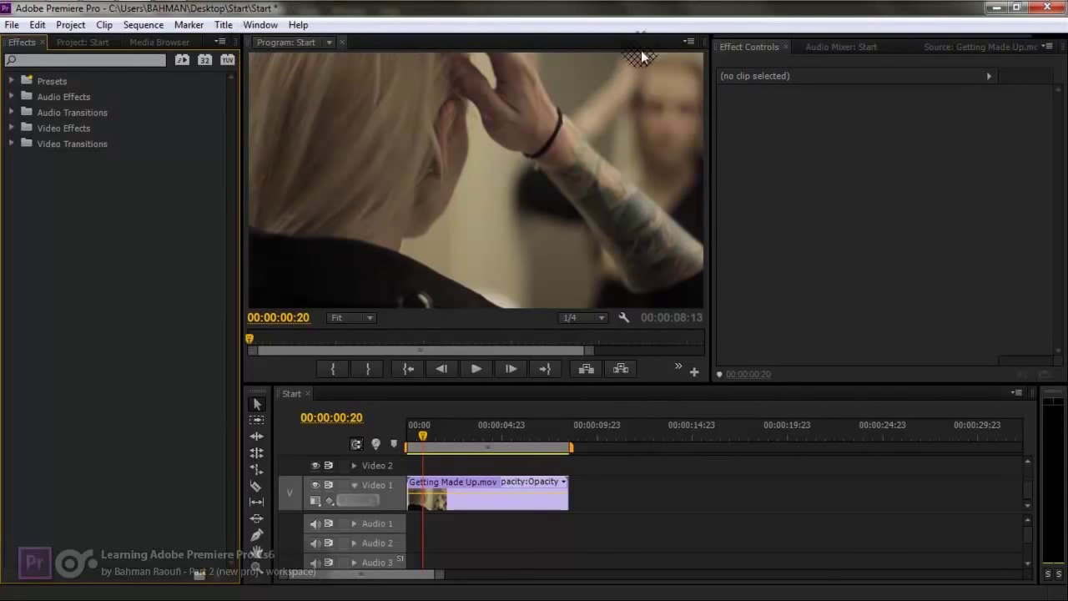
click(689, 41)
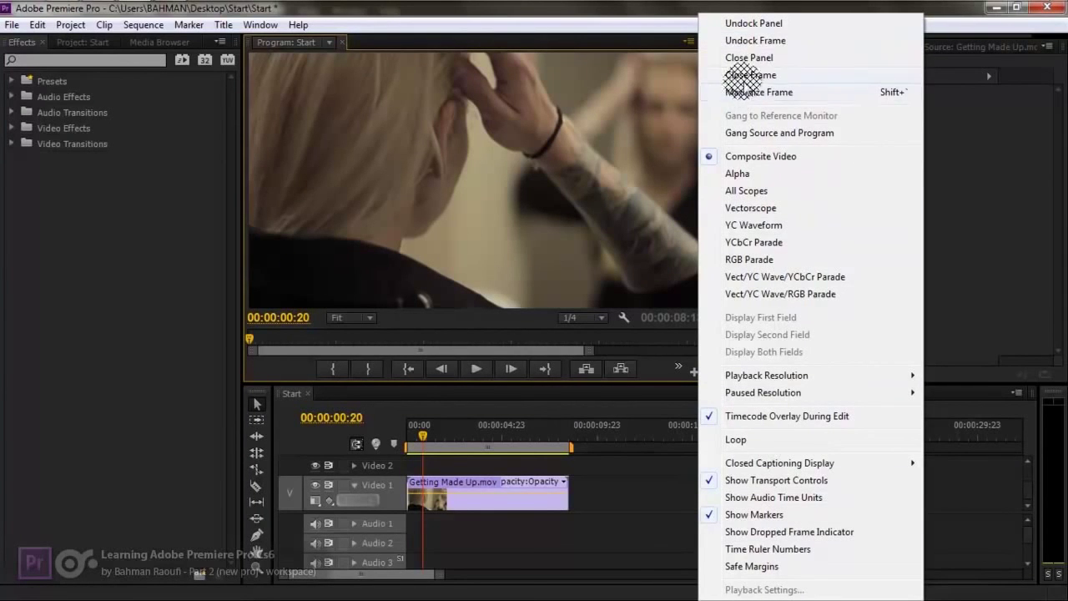
click(552, 38)
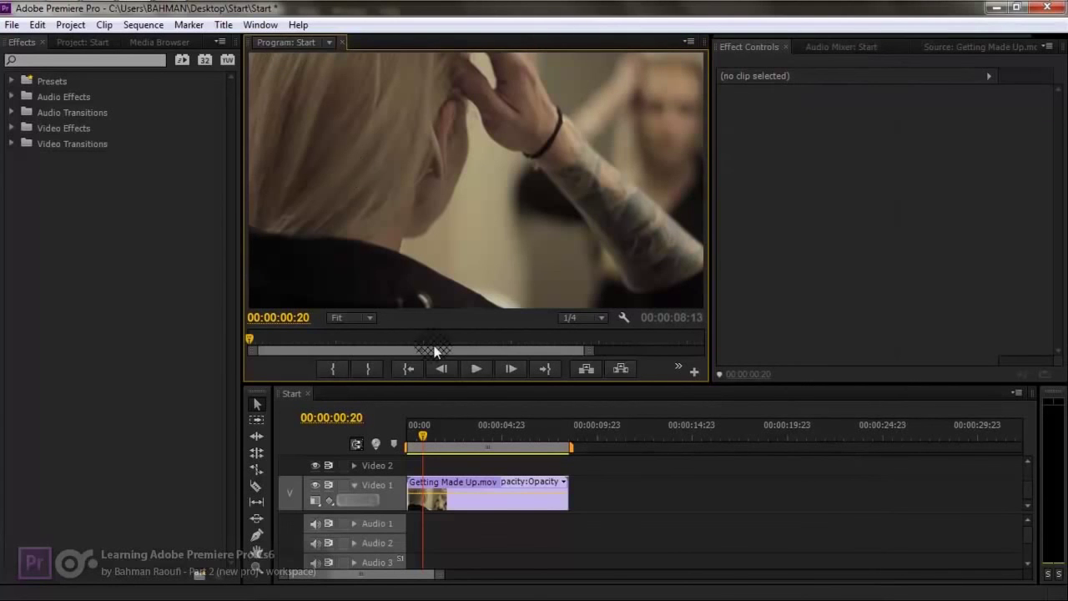
- Park the sequence playhead at 00:00:01:08 and select the Getting Made Up.mov clip on Video 1 to show its effect controls
click(447, 437)
key(space)
drag(463, 447, 433, 447)
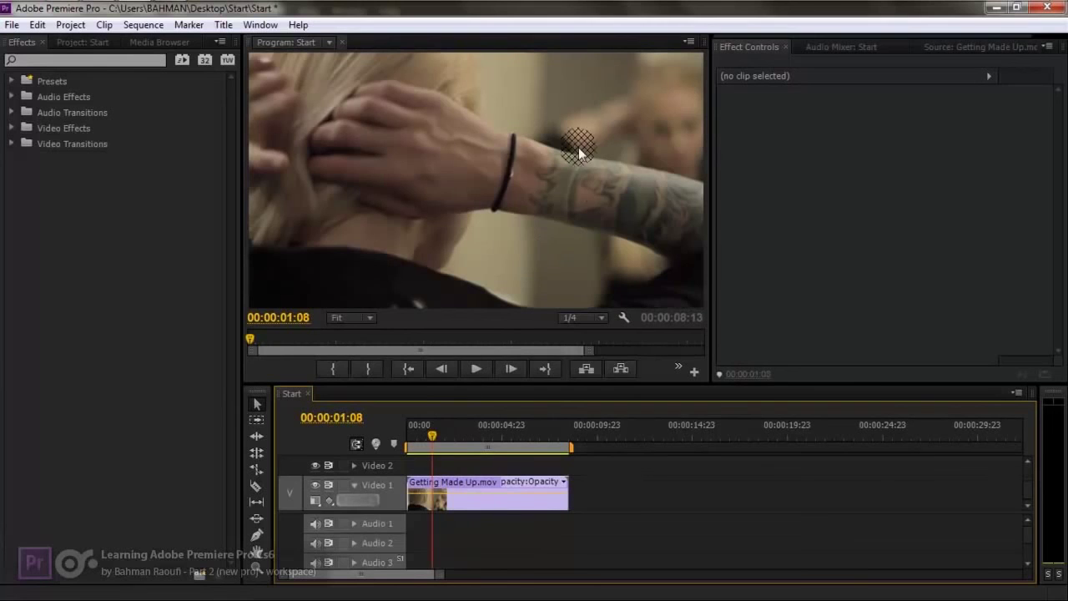
click(504, 498)
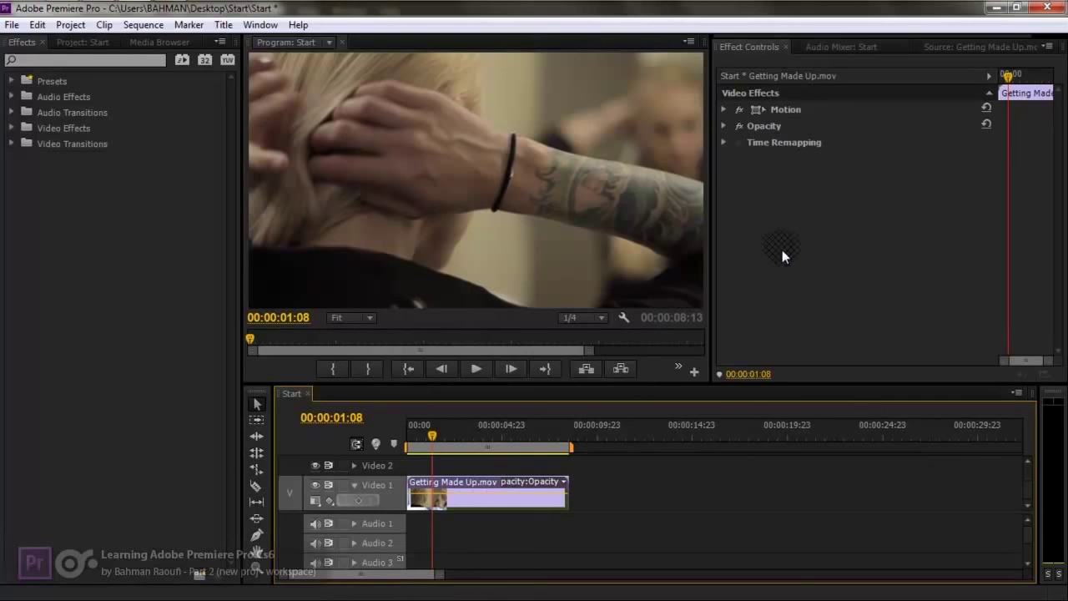
- Bring the Audio Mixer forward and lower the Master volume to -0.3 dB
click(838, 48)
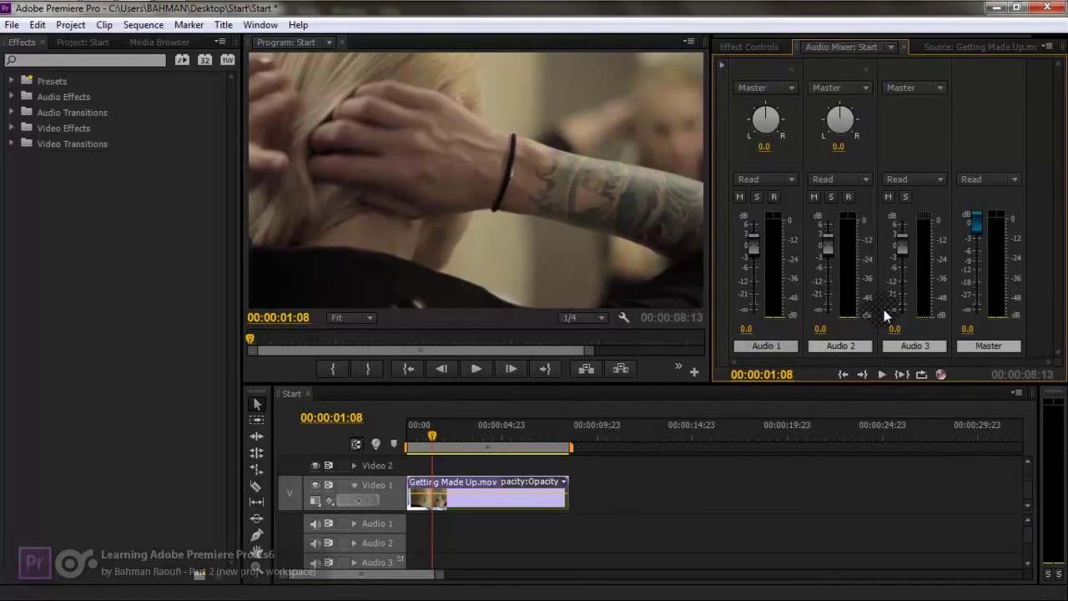
drag(980, 221, 977, 228)
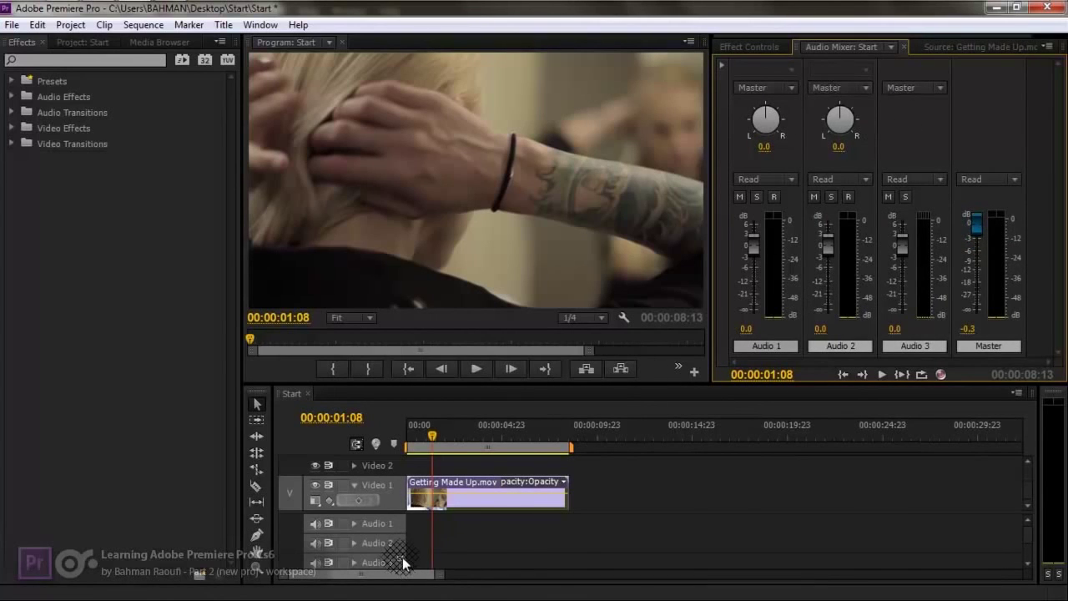
- Select Getting Made Up.mov in the project and scrub it to 00:00:01:02 in the Source monitor
click(945, 50)
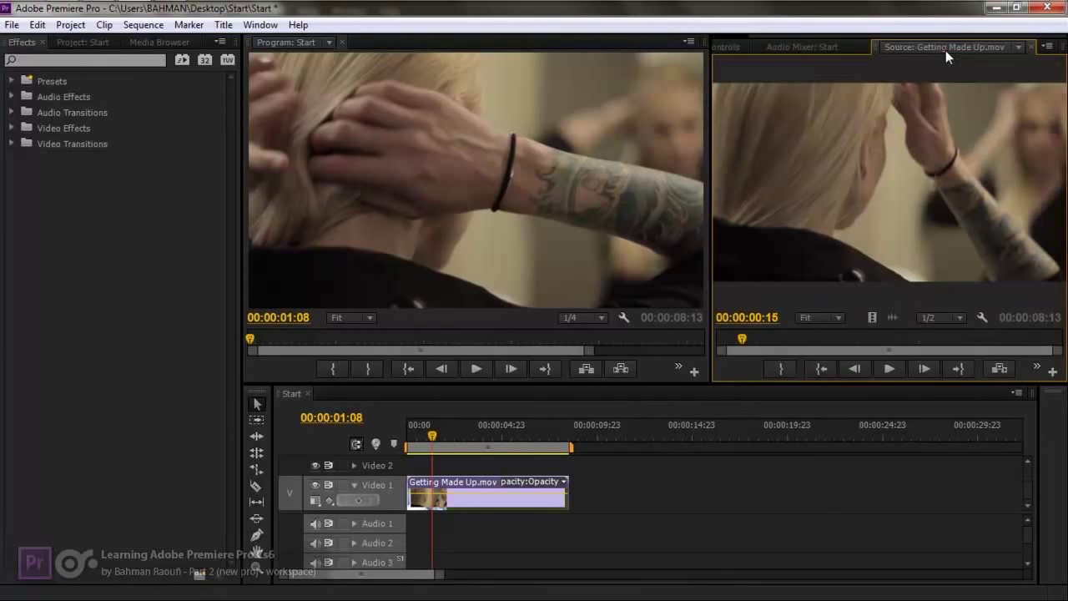
click(85, 44)
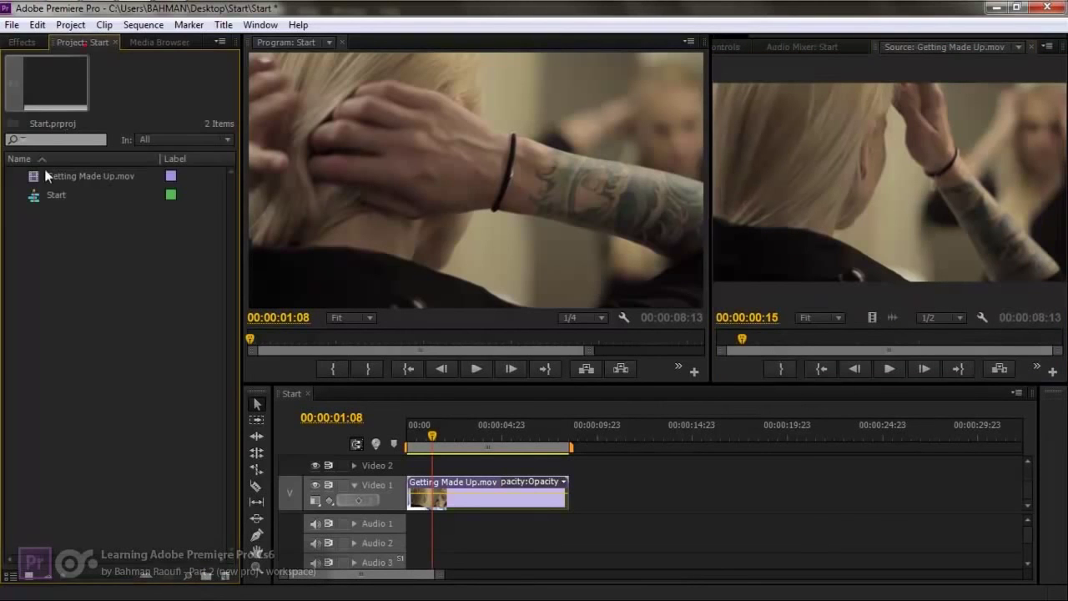
click(32, 180)
mouse_move(768, 338)
mouse_down()
mouse_move(812, 336)
mouse_move(758, 333)
mouse_up()
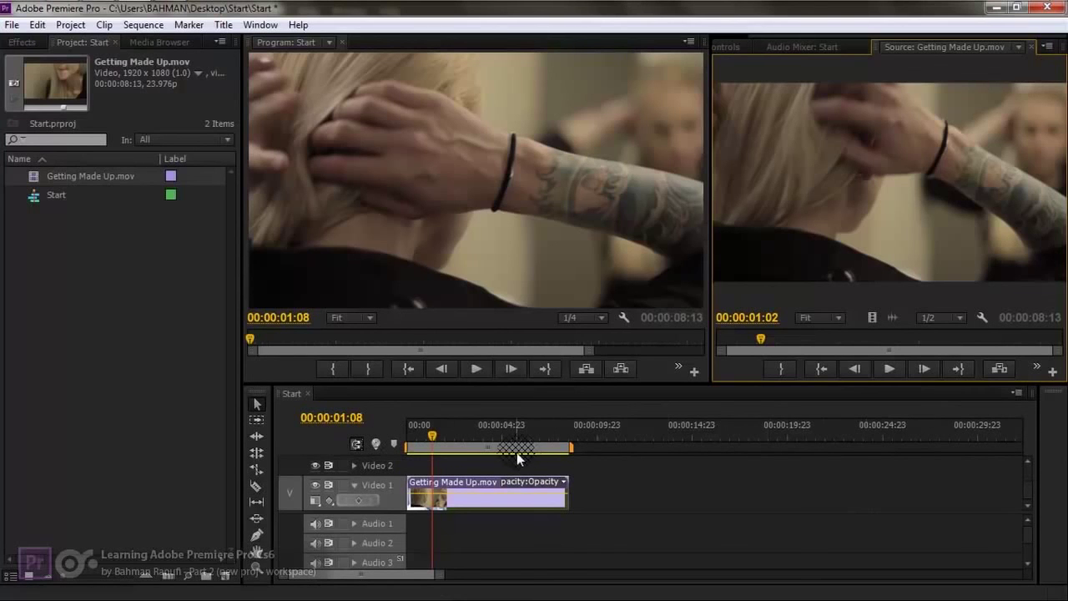
- Move the sequence playhead to 00:00:04:20 and play the sequence up to 00:00:05:09
click(500, 431)
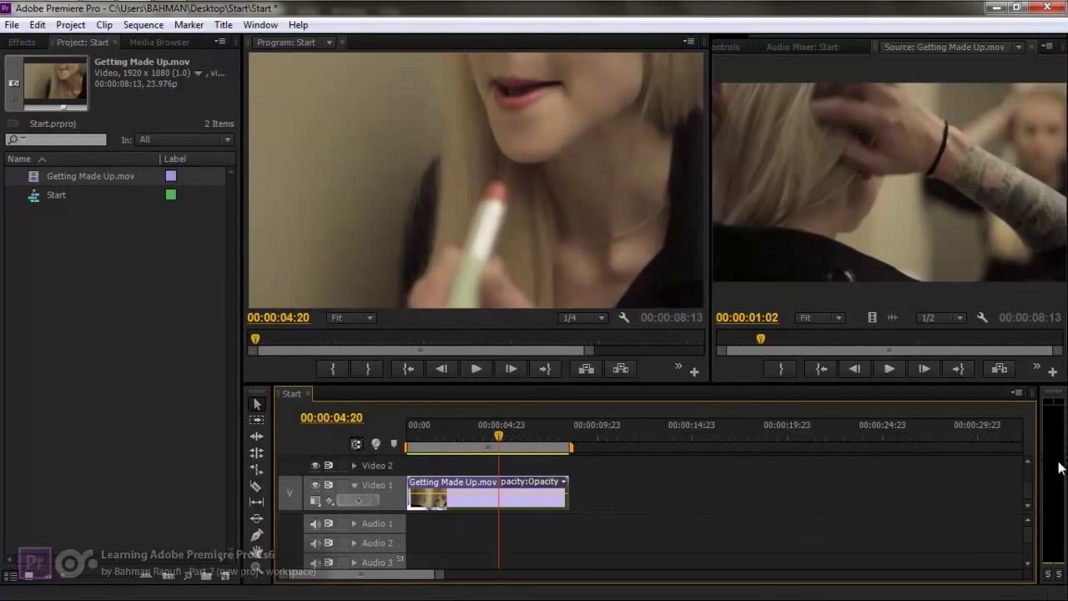
key(space)
key(space)
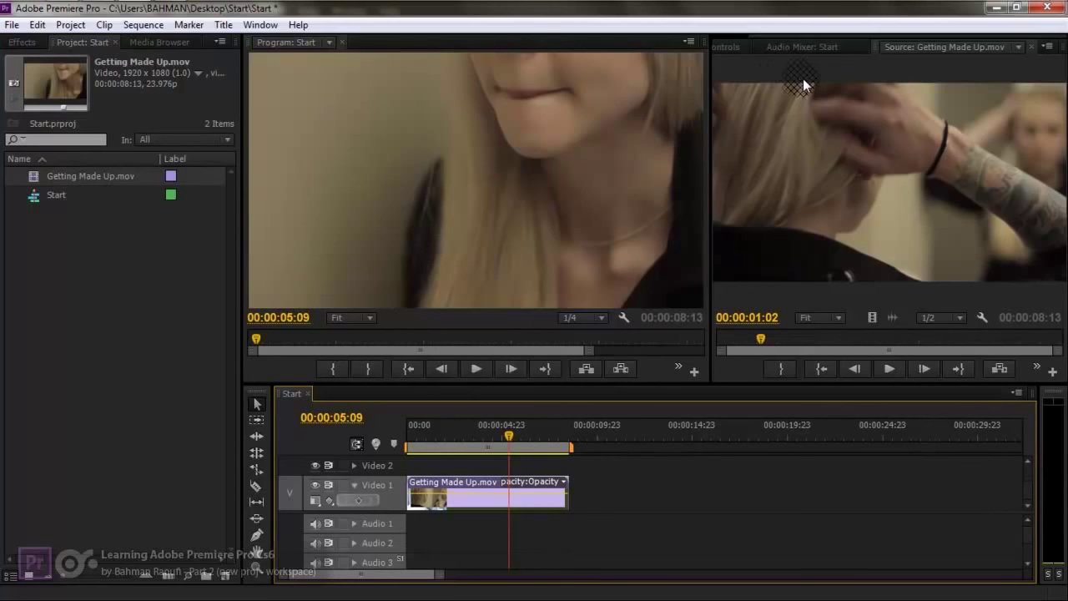
drag(759, 39, 716, 33)
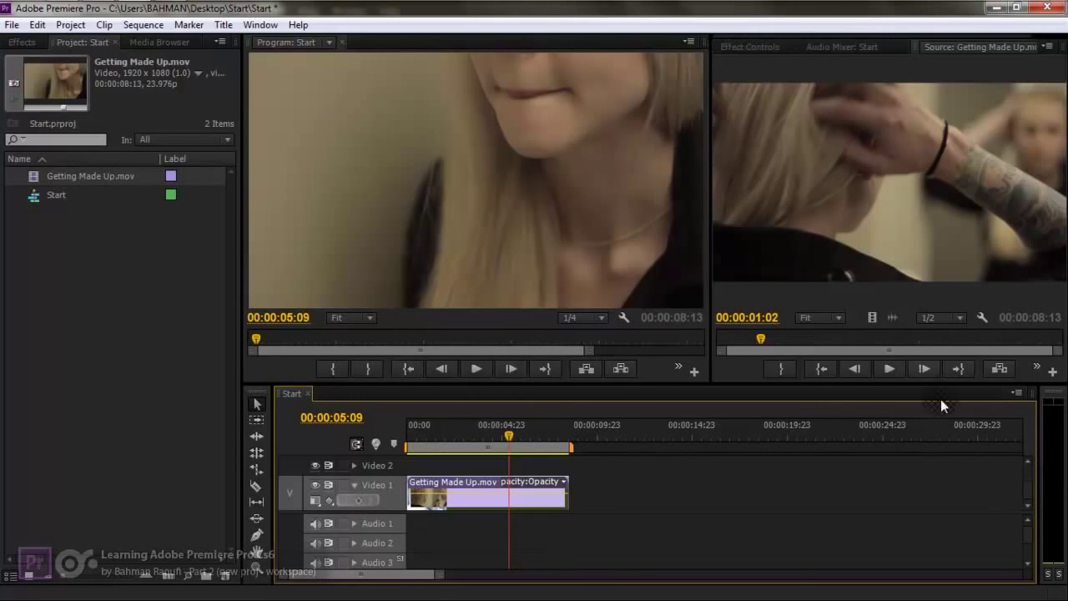
- Try the left and right channel solo toggles in the widened audio meters, and restore the meters' narrow width
drag(1038, 468, 1010, 466)
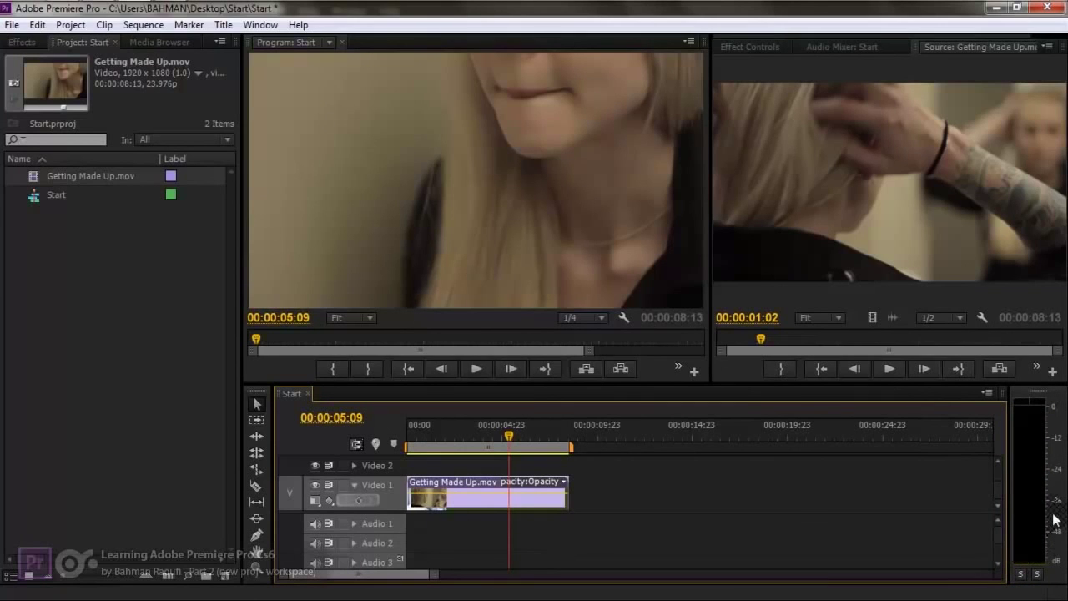
click(1022, 576)
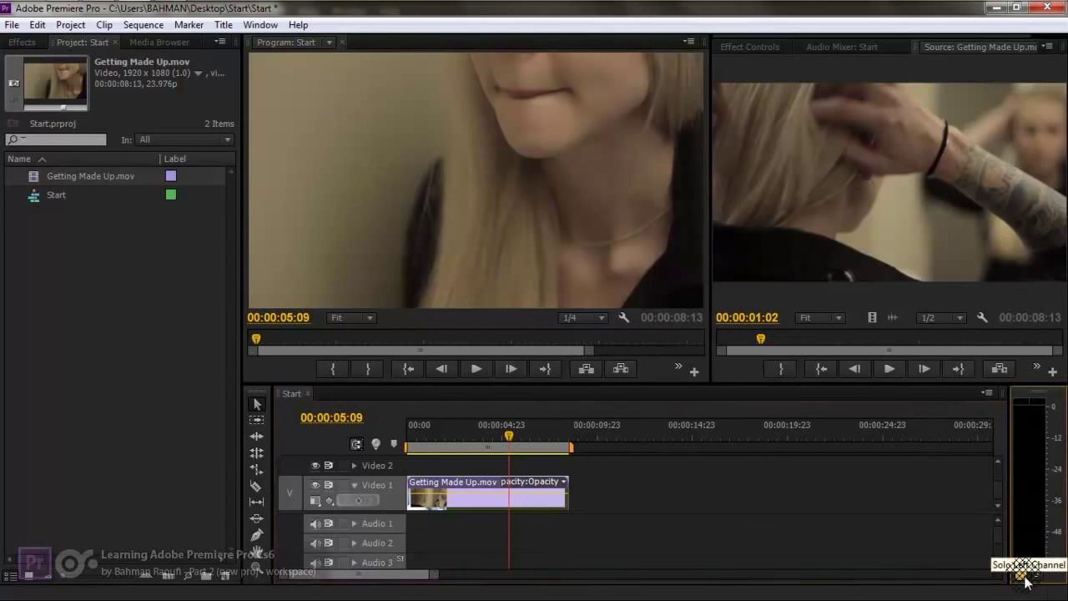
click(1022, 576)
click(1037, 575)
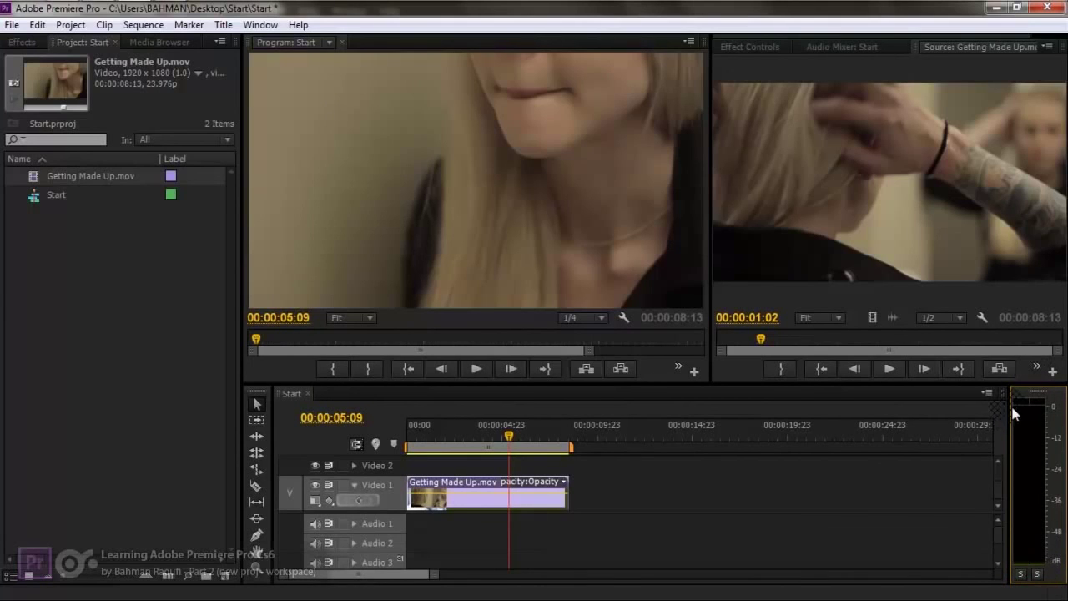
drag(1008, 409, 1039, 409)
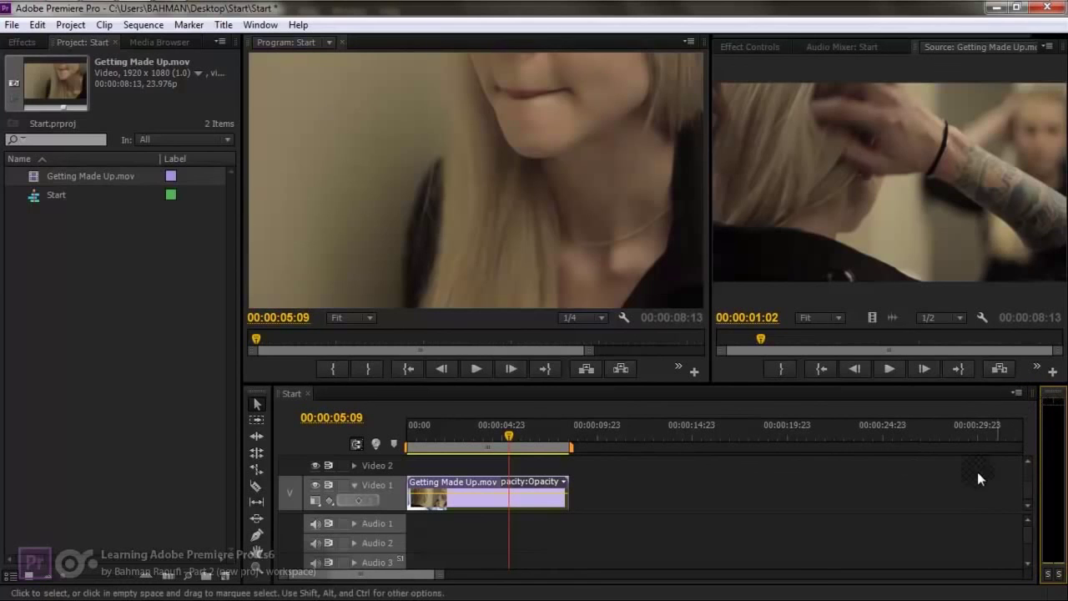
- Widen the Source monitor's panel group against the Program monitor and bring the Audio Mixer forward in it
drag(709, 350, 654, 350)
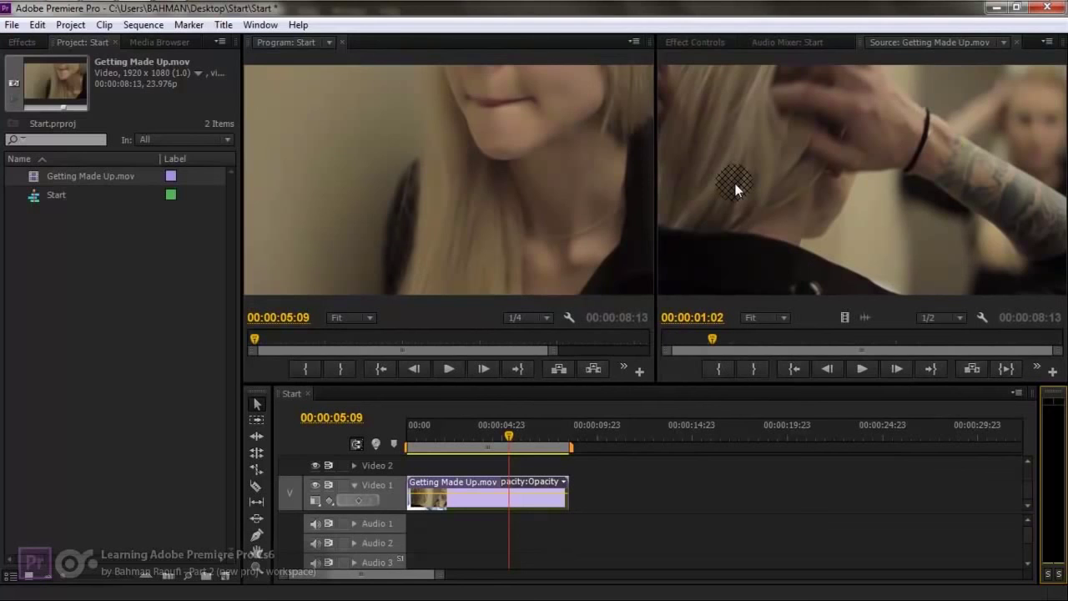
click(776, 43)
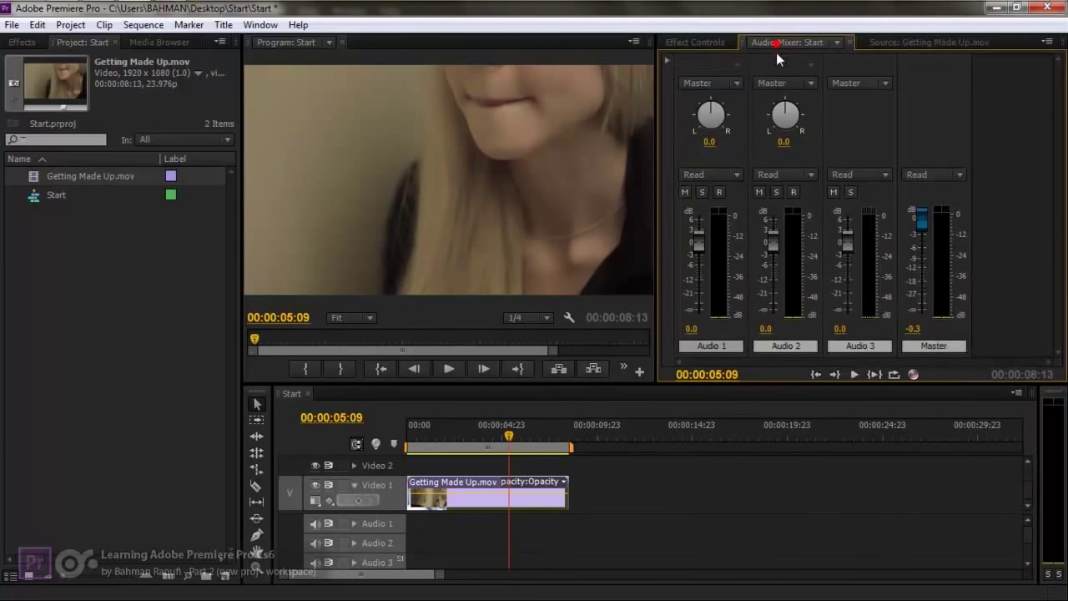
- Expand the Audio Mixer's effects and sends area, review the effects available for Audio 1, and collapse the area
click(666, 60)
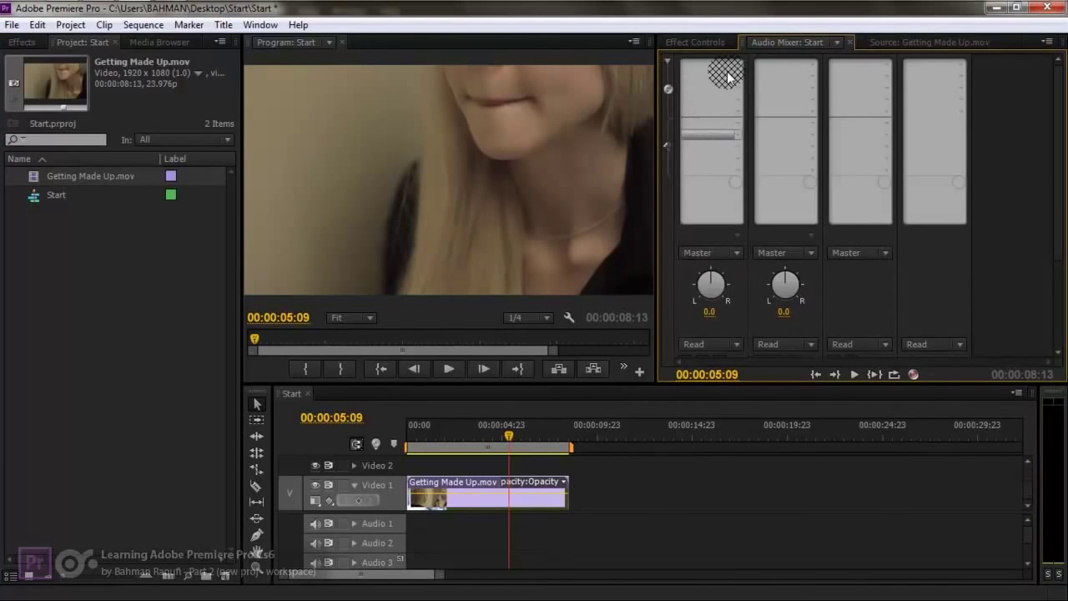
click(739, 65)
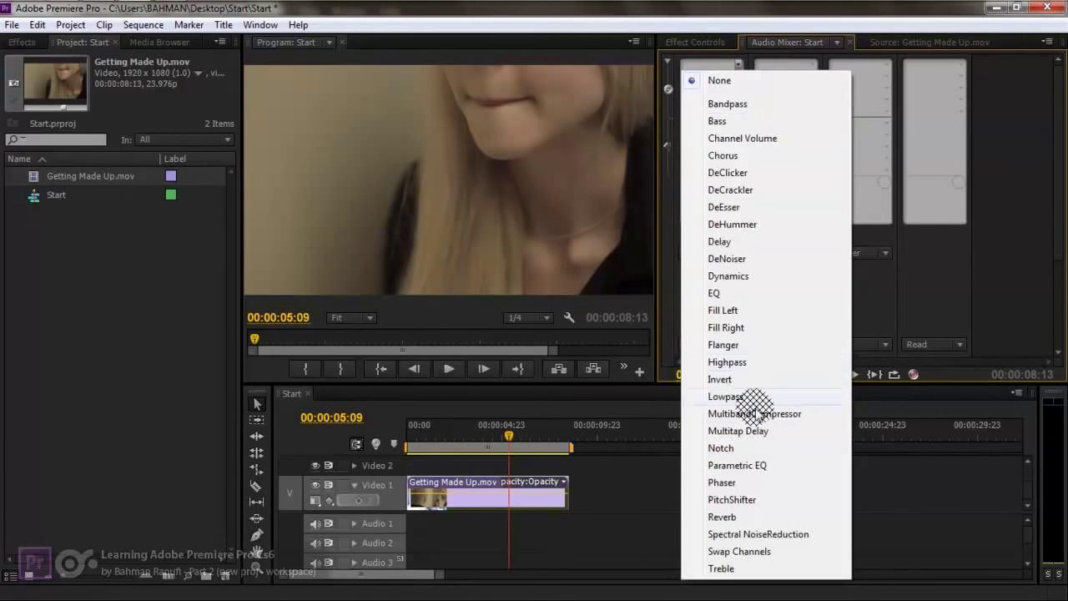
click(718, 75)
click(705, 67)
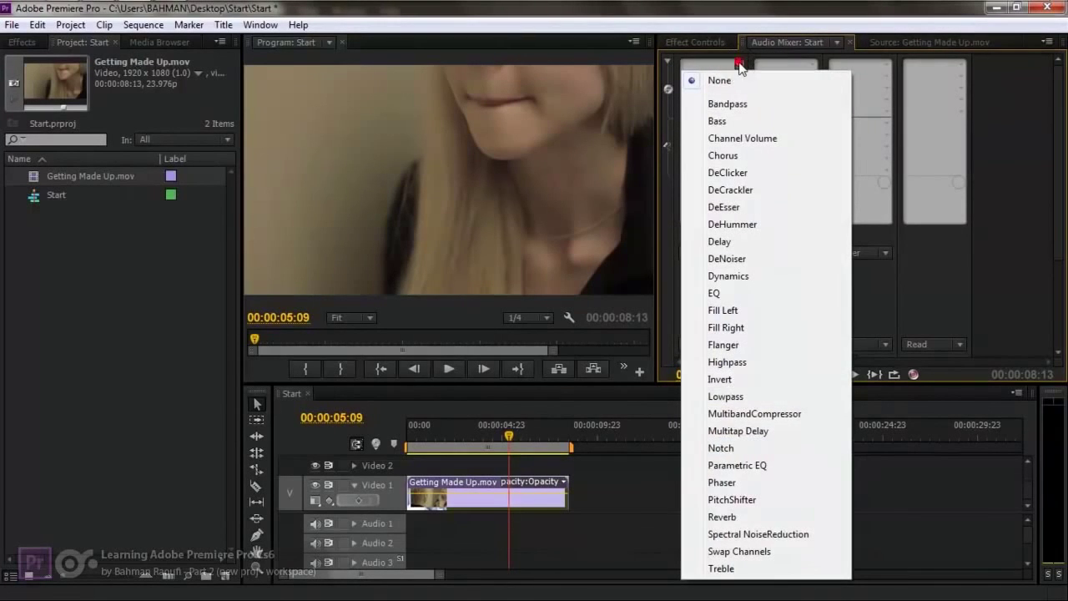
click(670, 54)
click(669, 57)
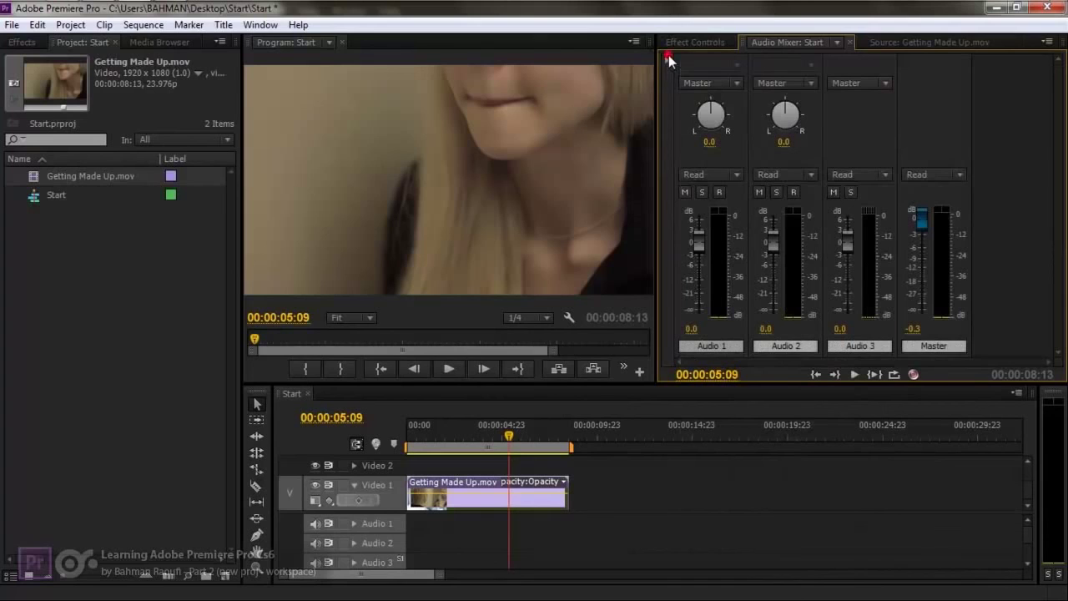